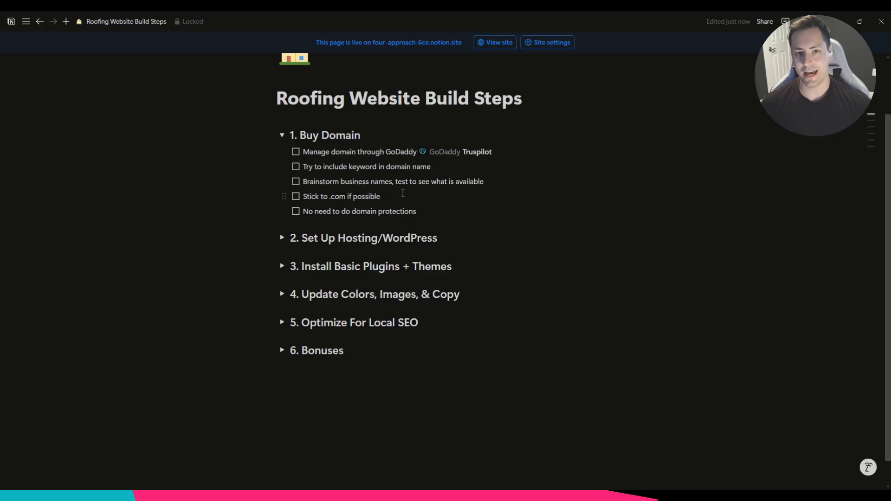
Expand the hosting/WordPress and basic plugins/themes sections of the Roofing Website Build Steps checklist and read through their items.
left_click(280, 238)
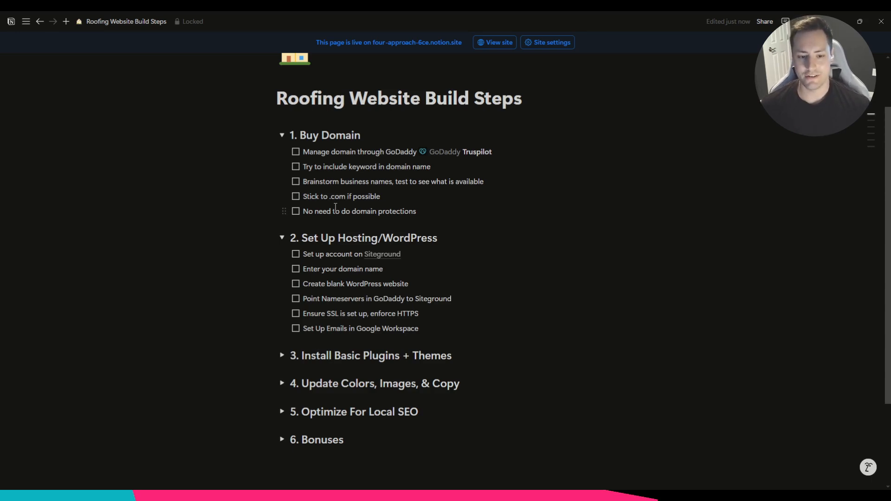
scroll(613, 350, "down", 2)
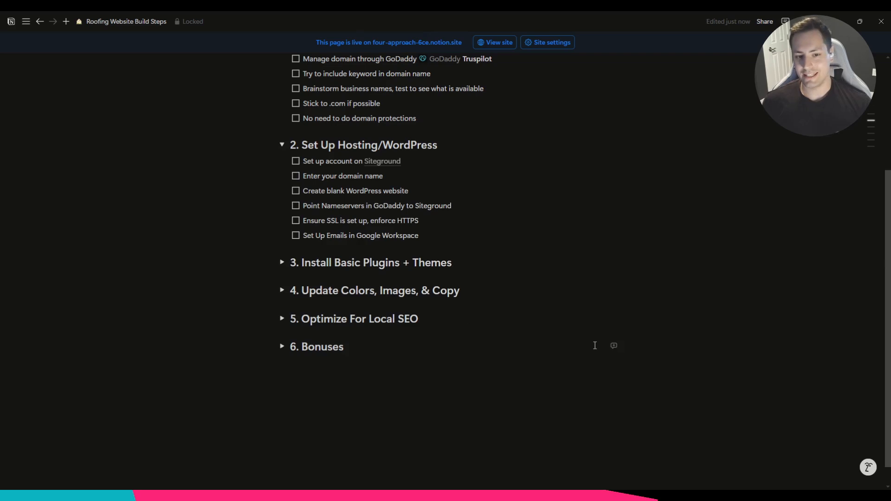
left_click(282, 263)
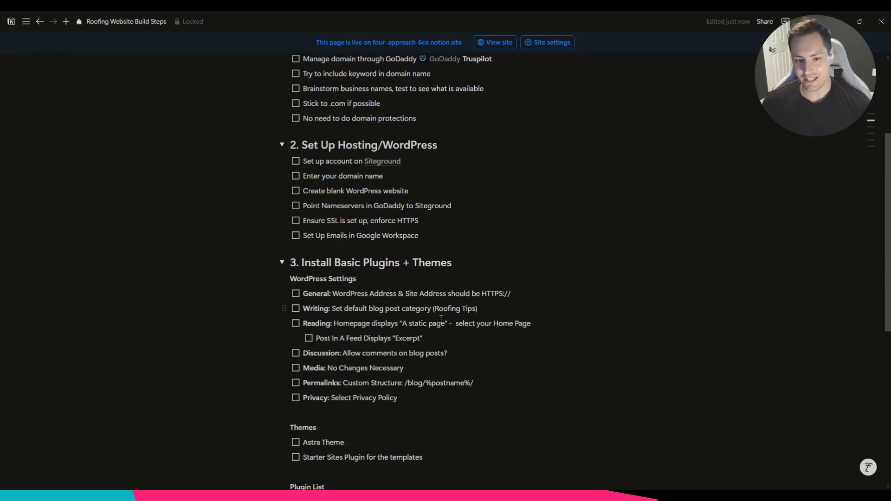
scroll(442, 319, "down", 1)
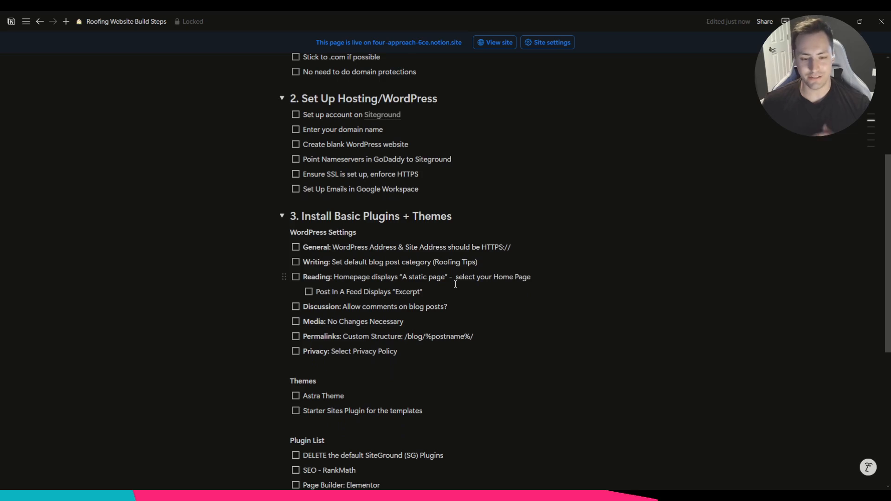
scroll(488, 304, "down", 1)
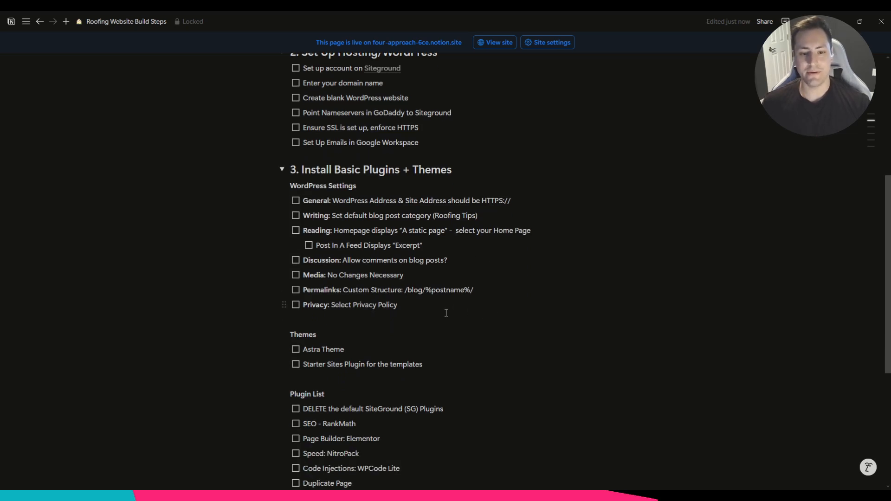
scroll(469, 334, "down", 1)
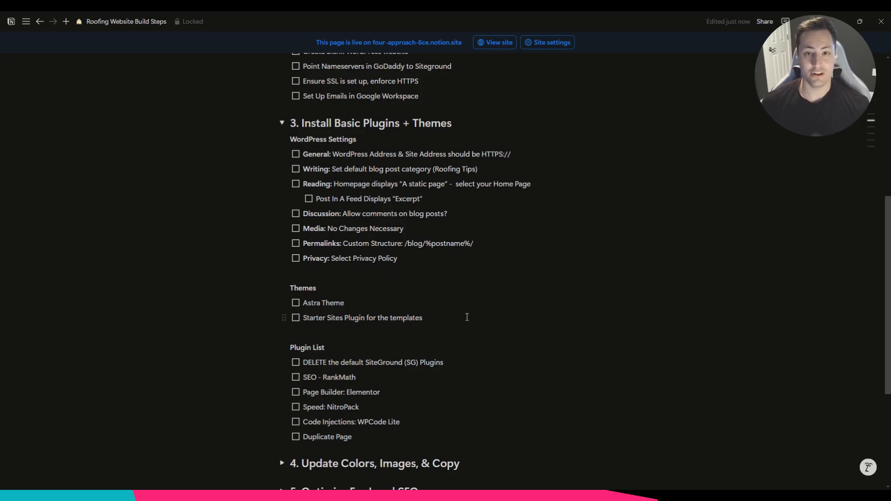
scroll(467, 317, "down", 2)
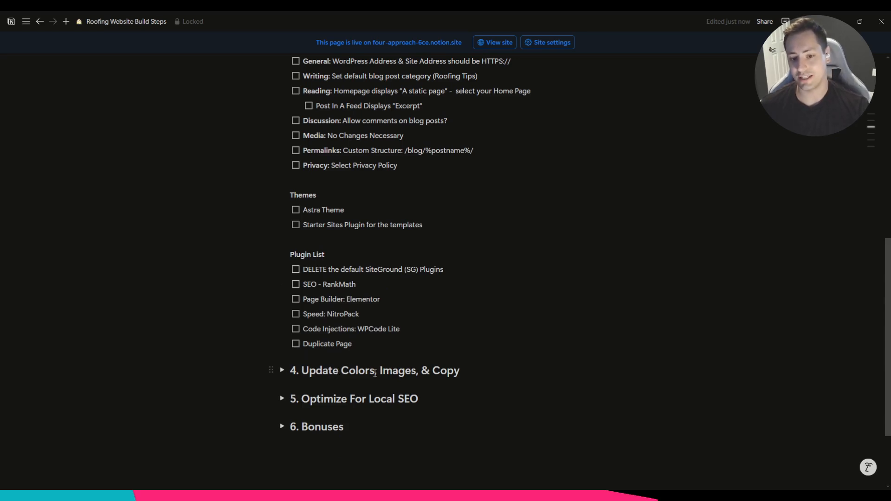
scroll(330, 221, "up", 1)
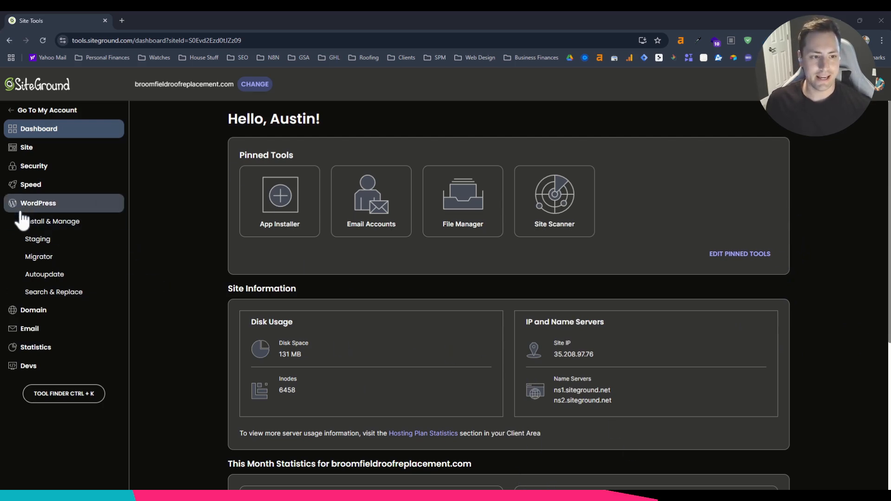
In SiteGround Site Tools, log in to the WordPress admin of broomfieldroofreplacement.com and exit the WordPress Starter wizard.
left_click(48, 225)
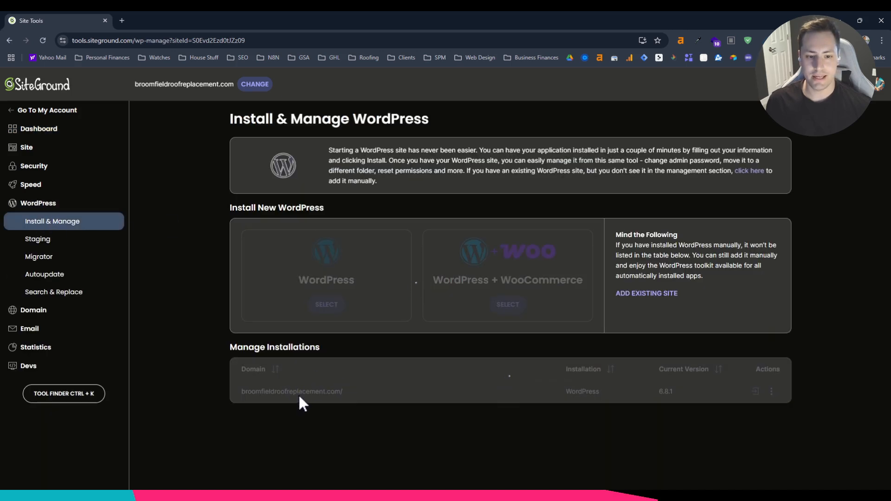
left_click(755, 393)
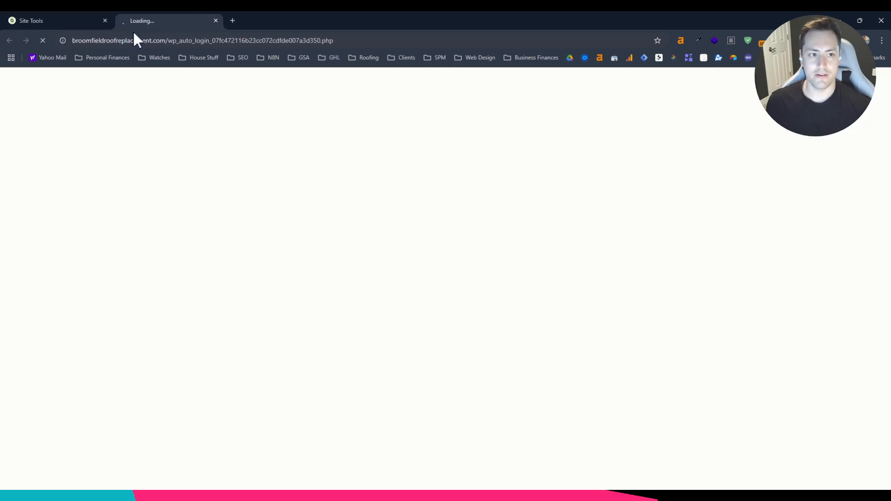
left_click(61, 20)
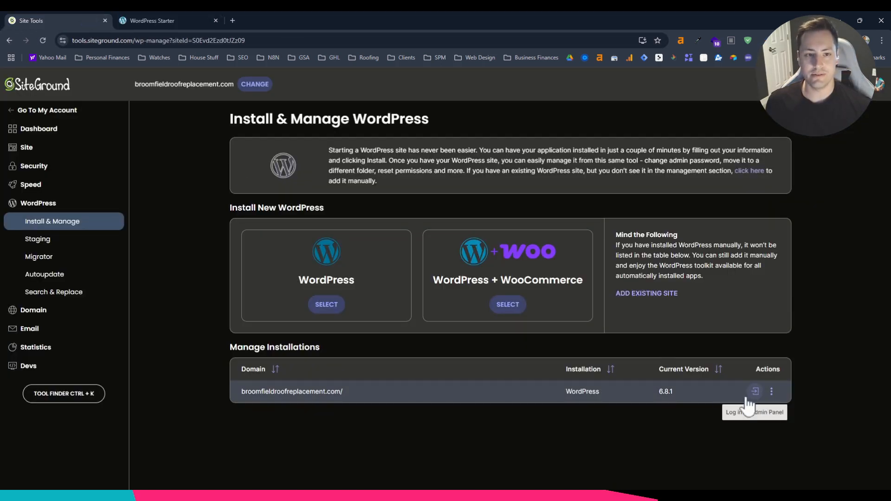
left_click(184, 21)
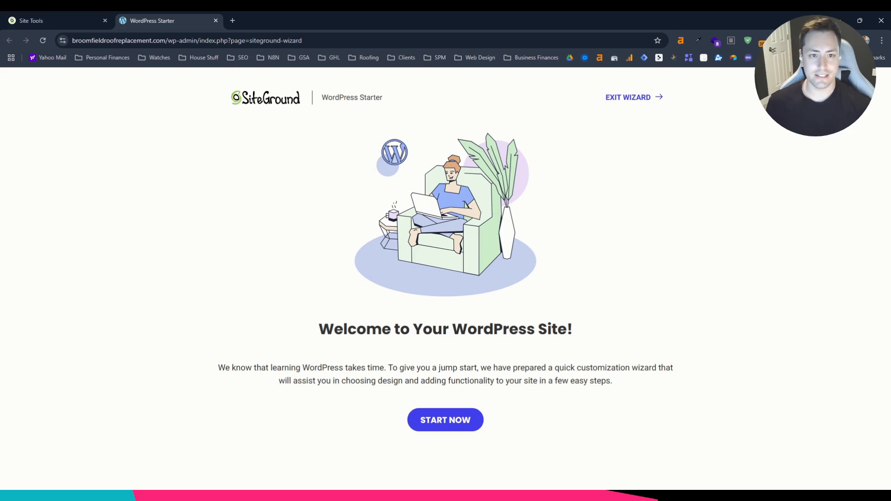
left_click(623, 98)
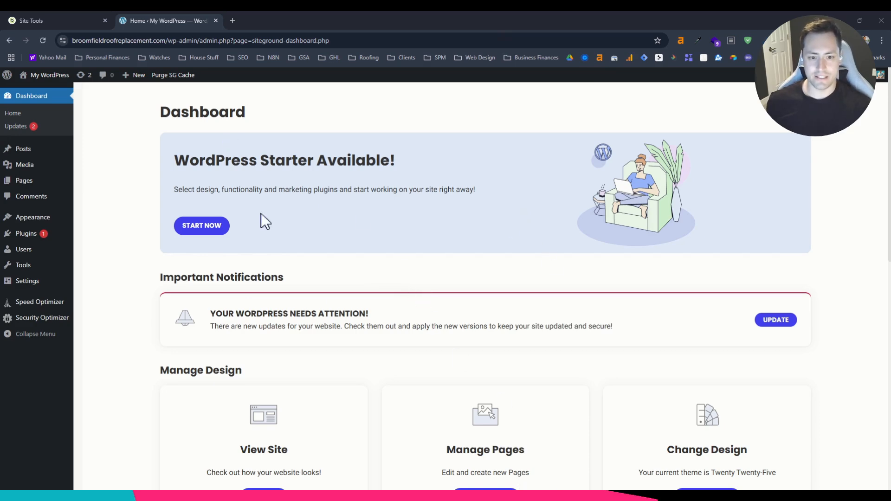
Look over the WordPress dashboard and view the site's current front page.
scroll(321, 185, "down", 10)
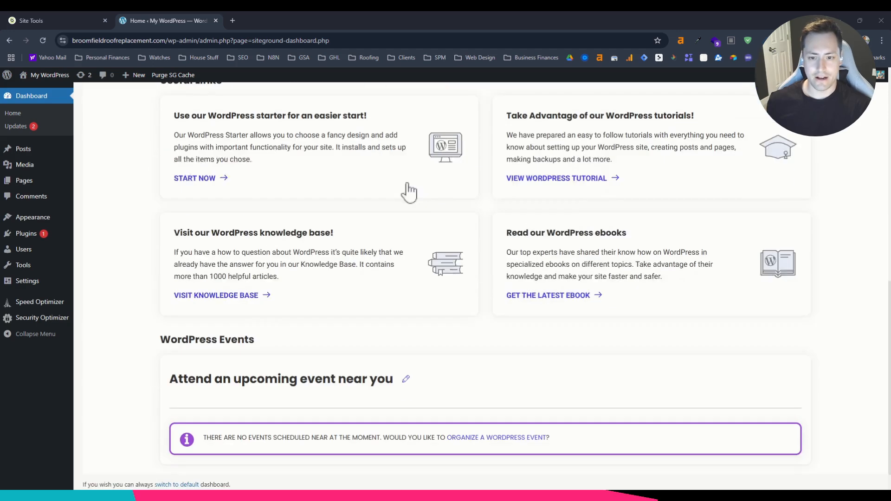
scroll(512, 266, "up", 10)
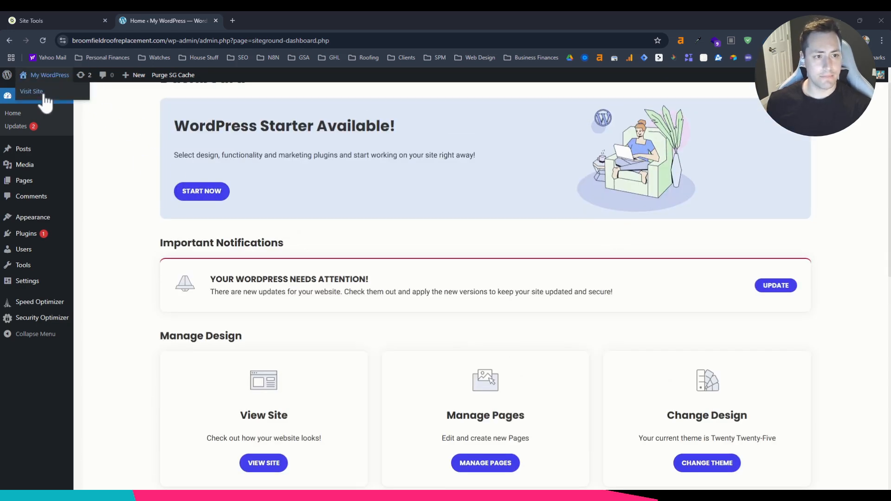
left_click(34, 89)
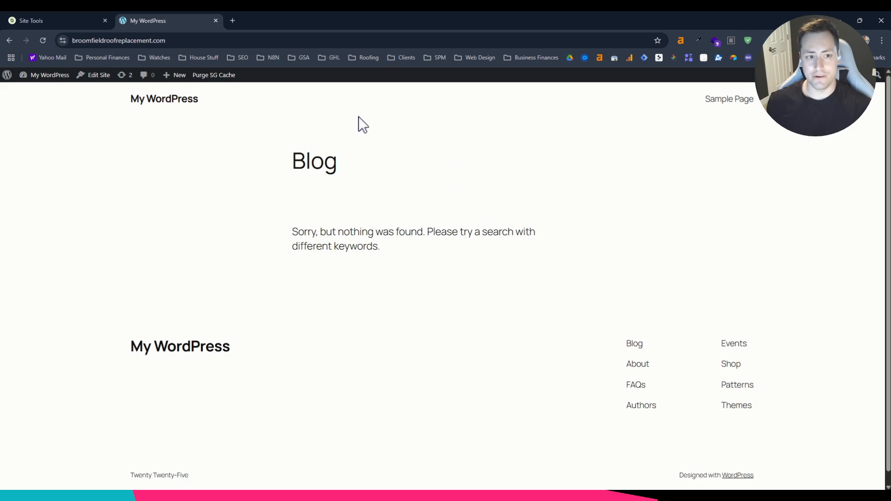
scroll(488, 398, "down", 1)
scroll(486, 328, "up", 1)
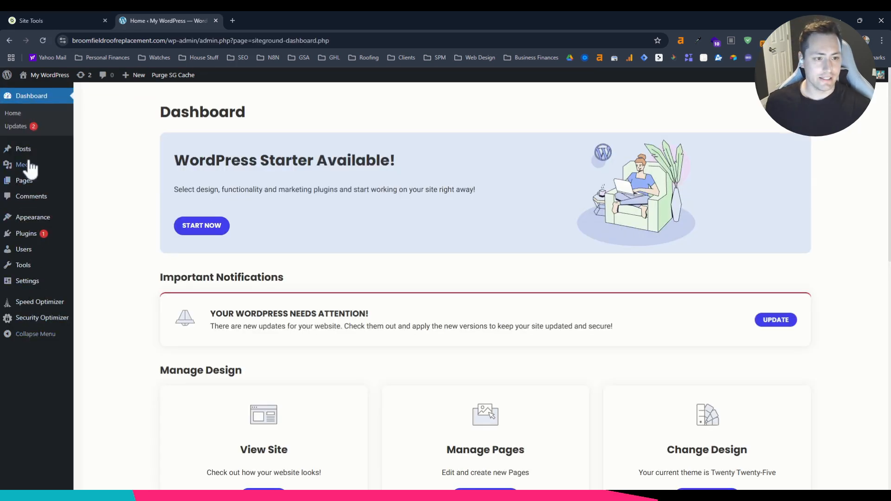
Install the Astra theme from the popular WordPress themes and activate it.
mouse_move(33, 286)
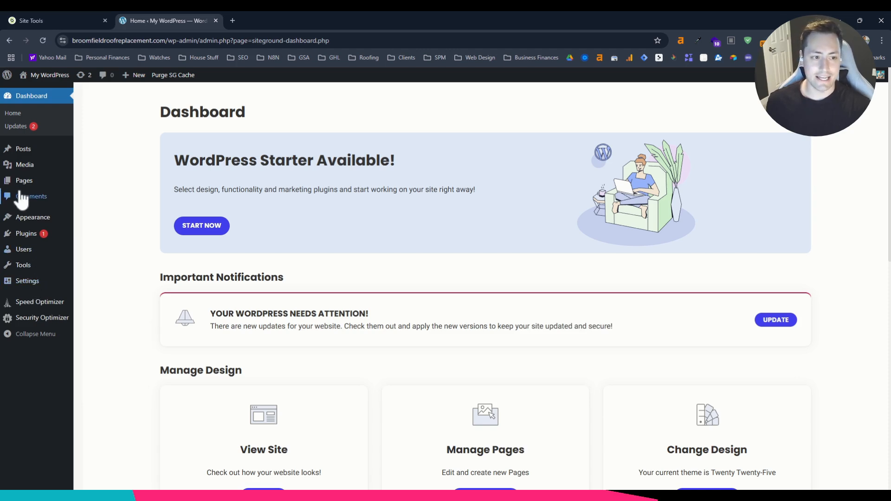
mouse_move(31, 225)
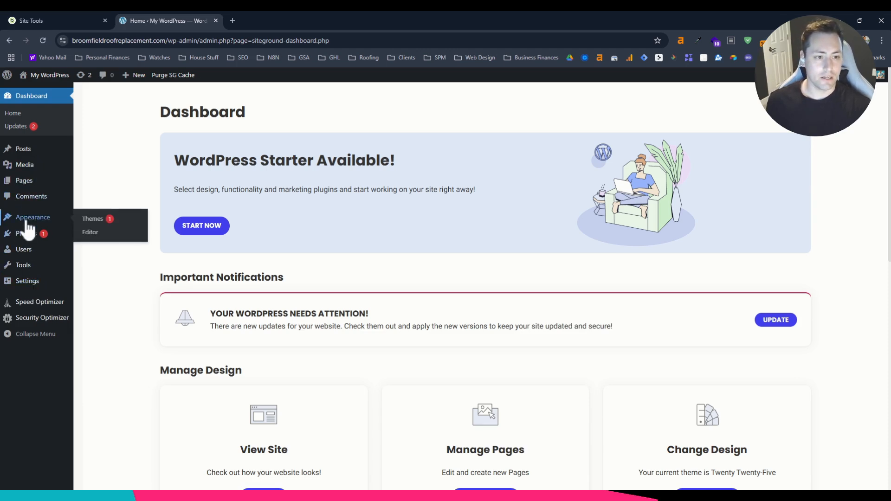
left_click(30, 222)
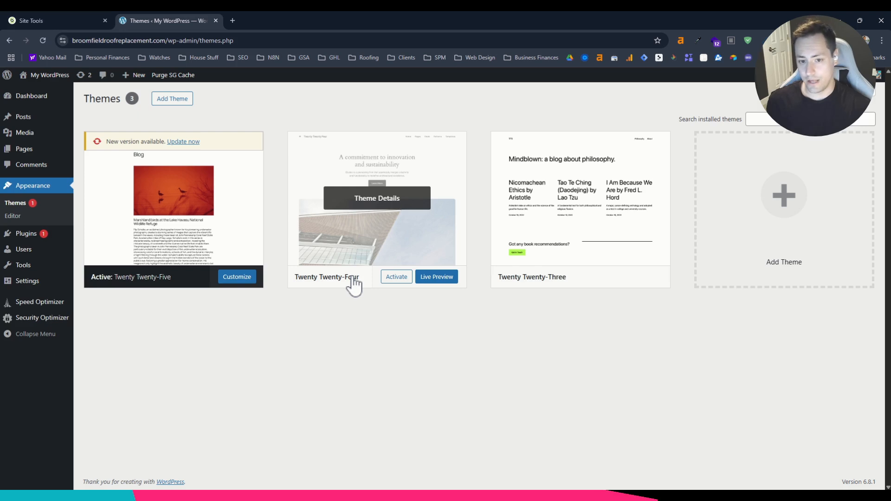
left_click(172, 99)
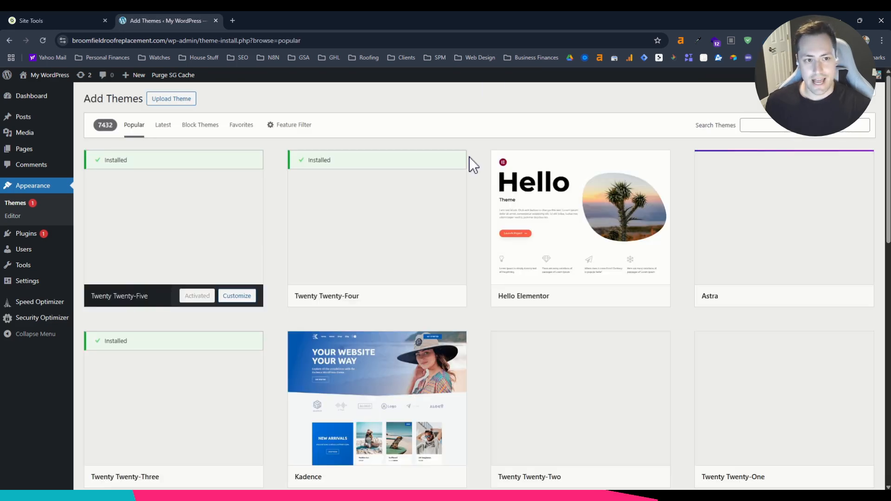
mouse_move(787, 218)
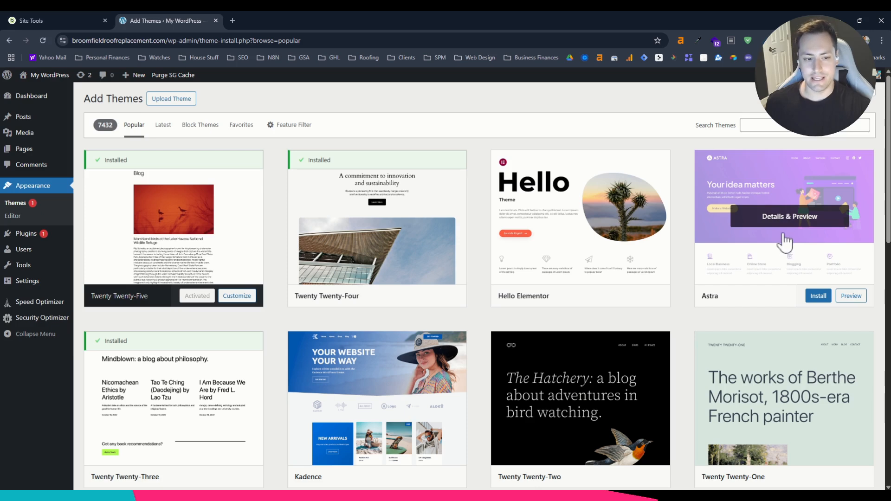
left_click(782, 126)
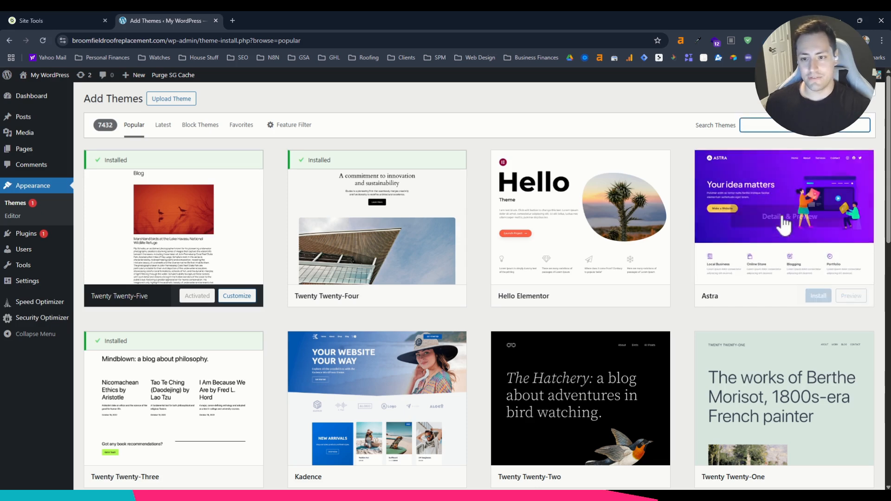
mouse_move(758, 181)
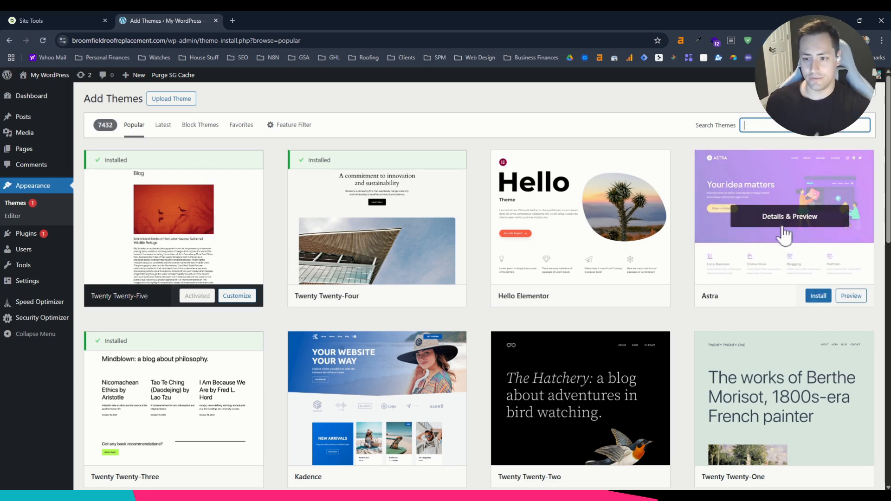
left_click(817, 297)
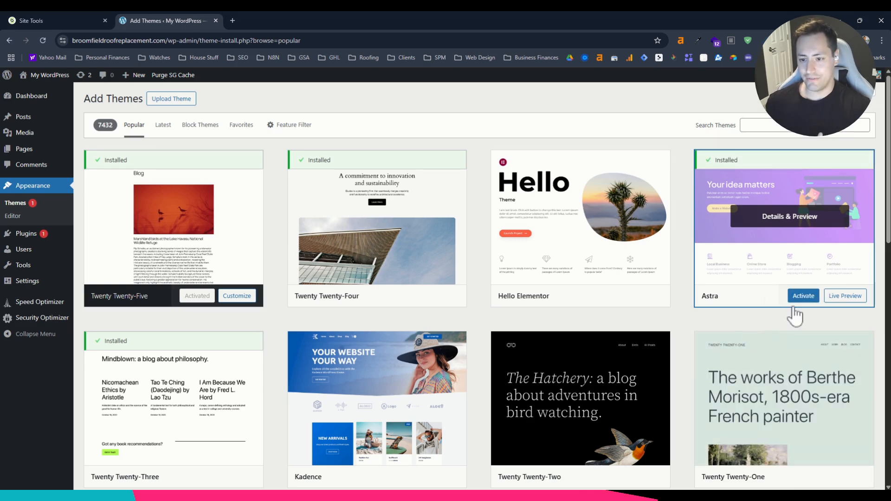
left_click(814, 299)
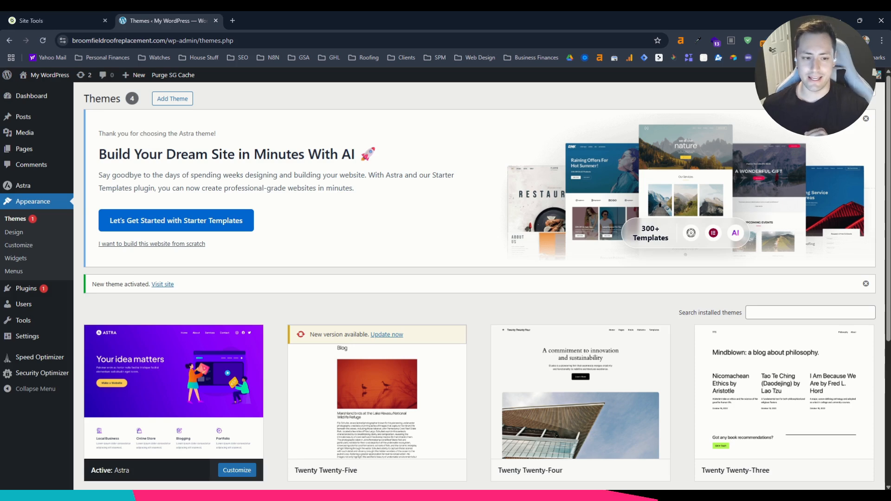
Review the installed plugins and dismiss the Astra starter templates banner above them.
scroll(218, 399, "down", 2)
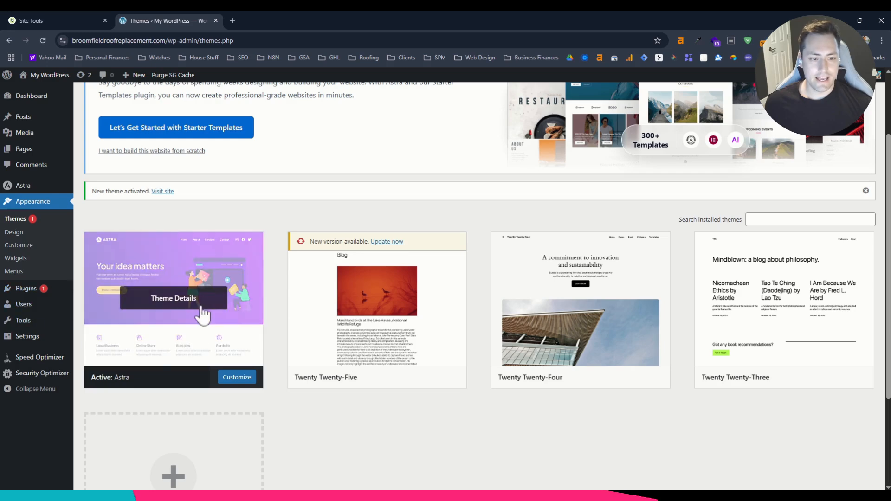
left_click(44, 289)
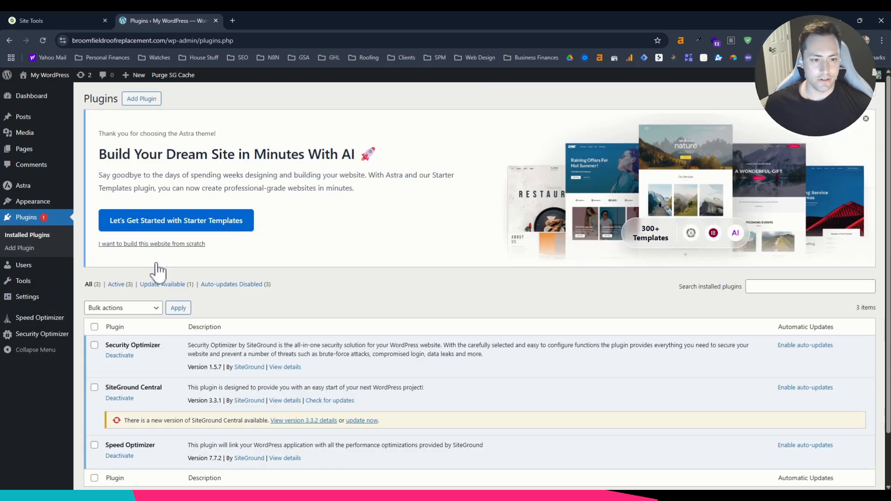
scroll(365, 331, "down", 2)
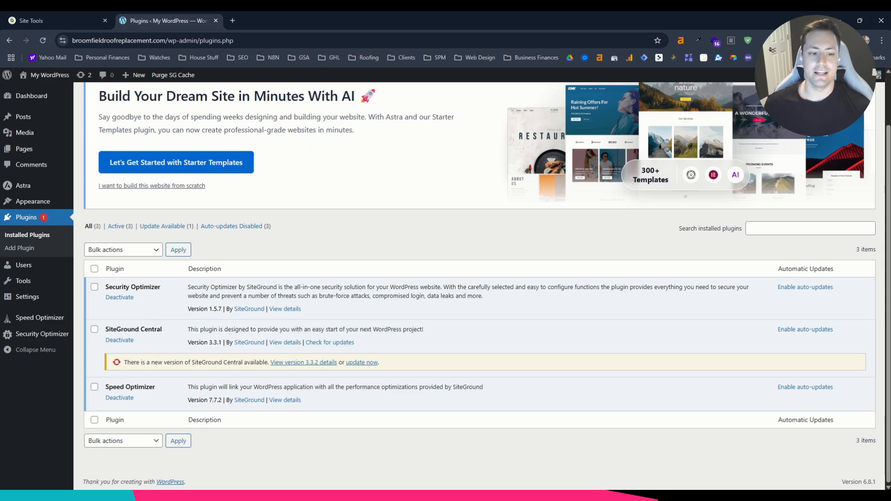
scroll(284, 332, "up", 1)
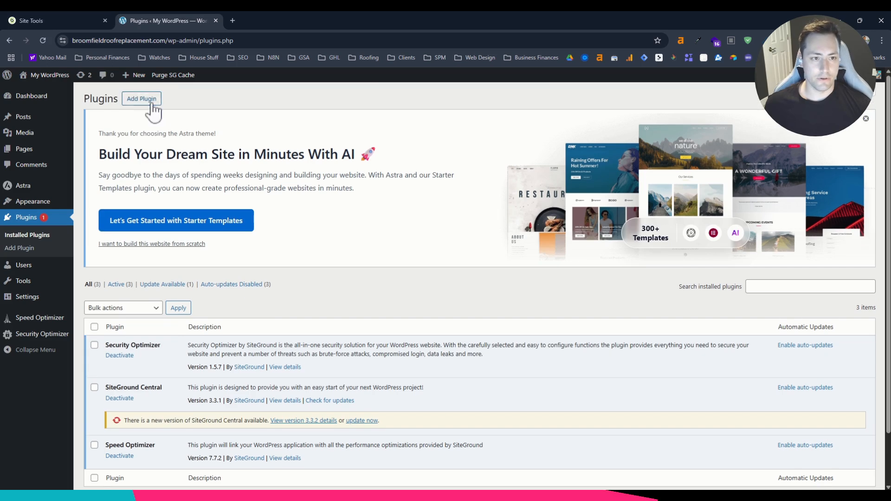
left_click(151, 103)
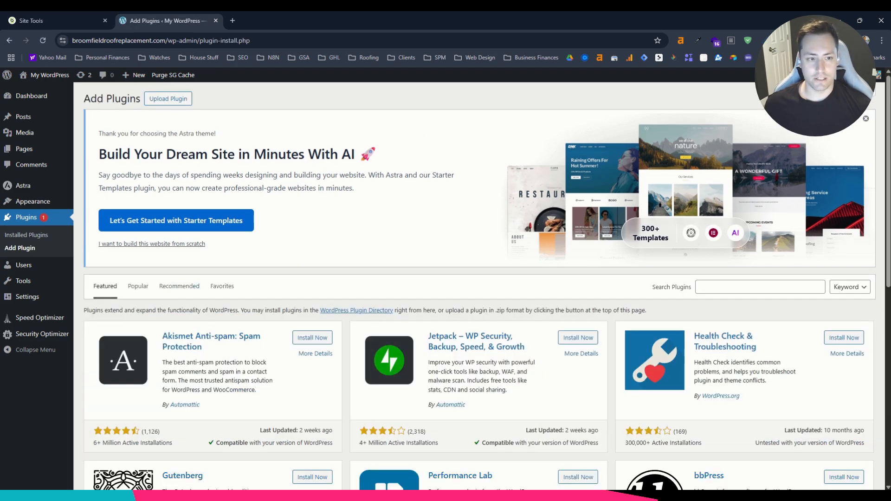
left_click(10, 40)
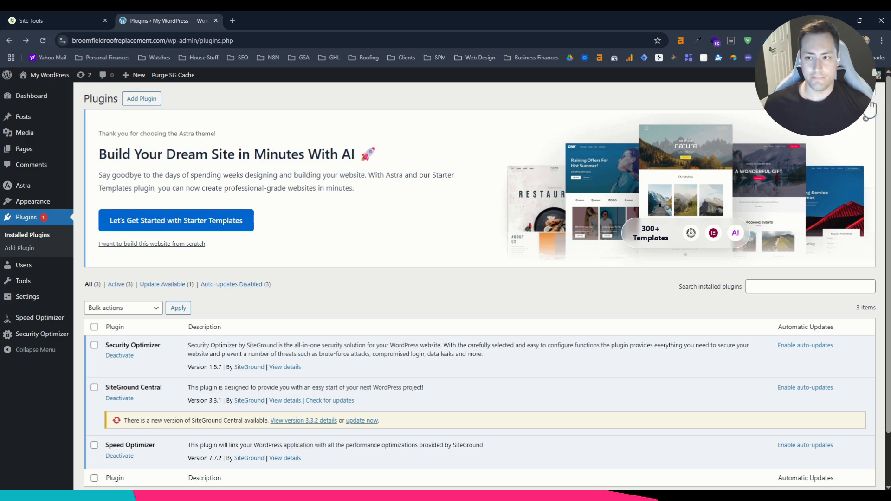
left_click(866, 120)
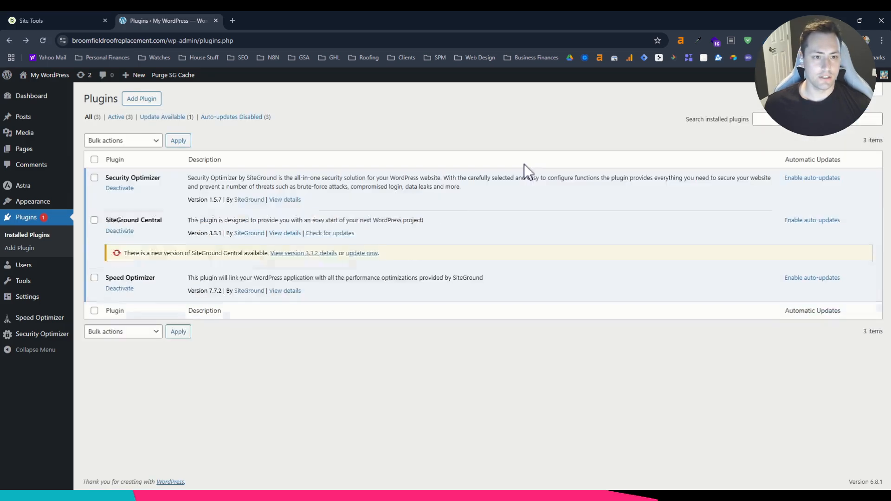
Search the plugin directory for "starter sites", then install and activate the Starter Templates plugin by Brainstorm Force.
left_click(143, 100)
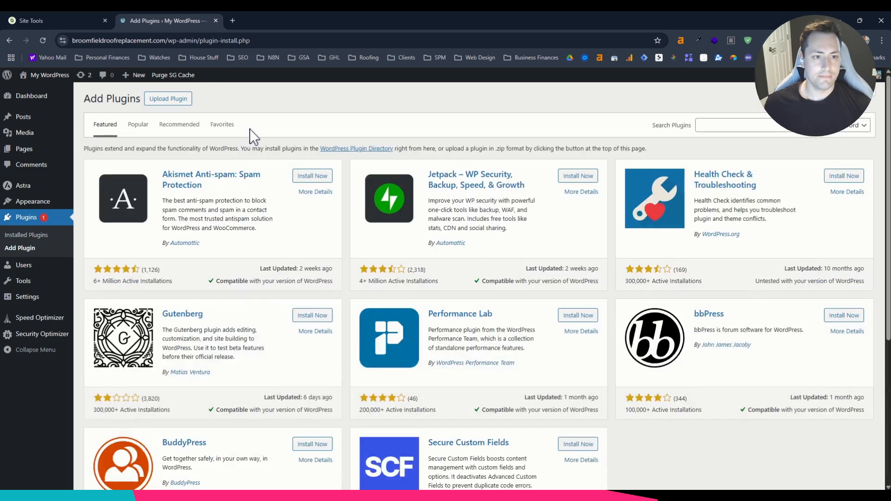
left_click(765, 126)
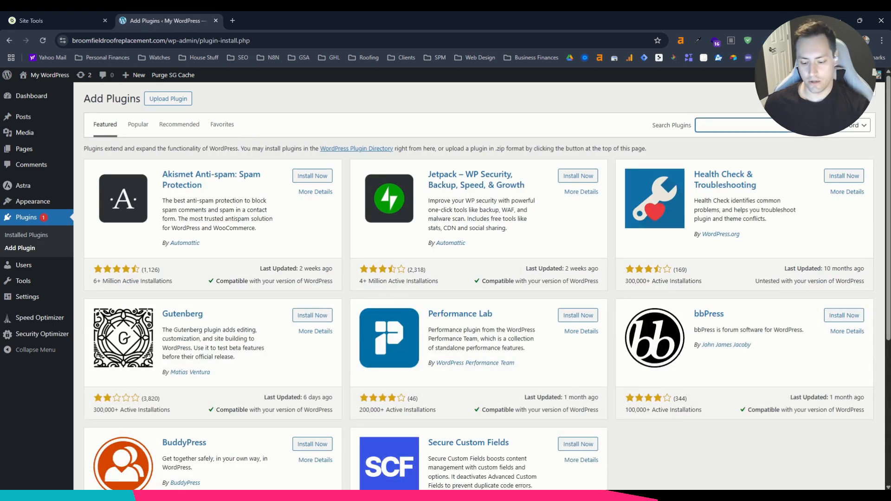
type("starter sites")
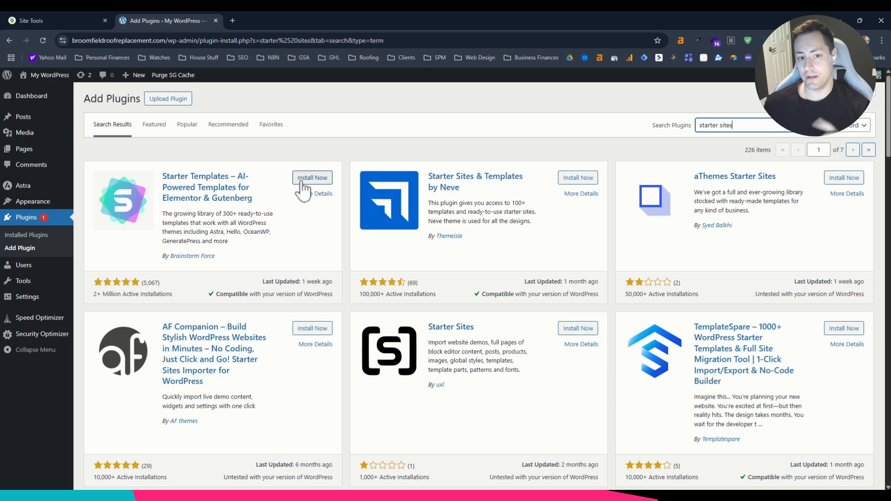
left_click(328, 182)
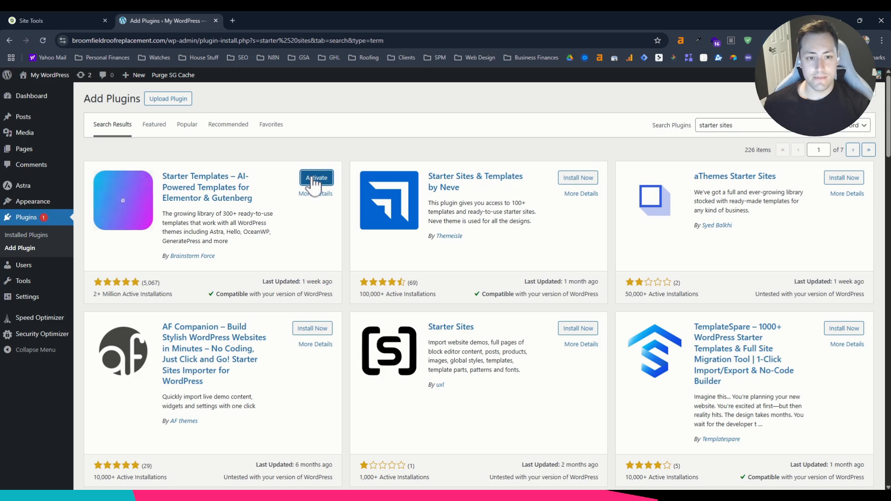
left_click(313, 179)
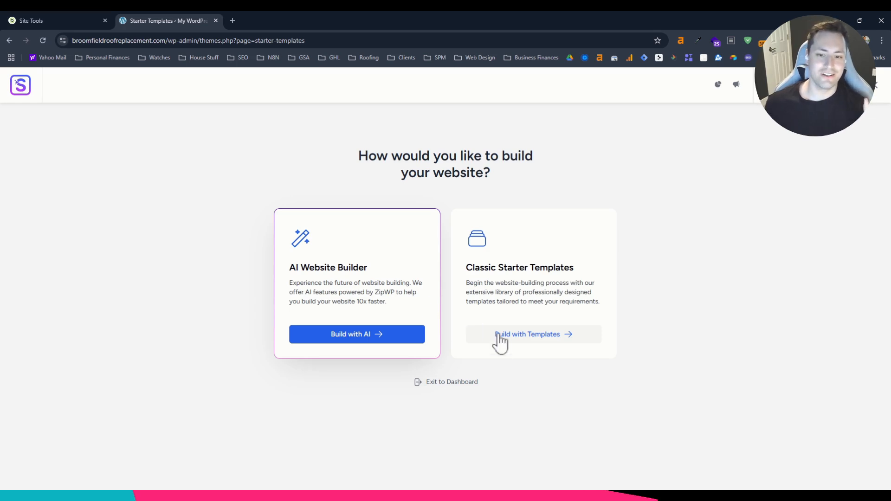
Choose to build with Classic Starter Templates using Elementor as the page builder, and dismiss the AI builder offer.
left_click(544, 344)
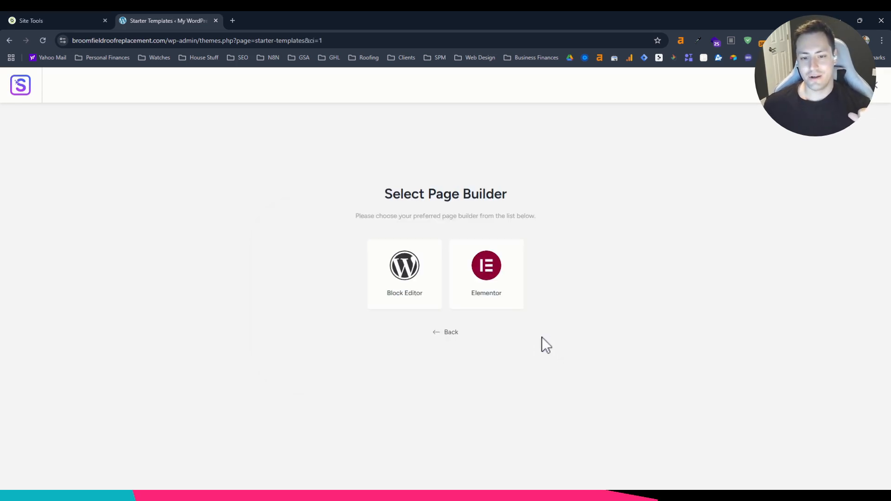
left_click(488, 280)
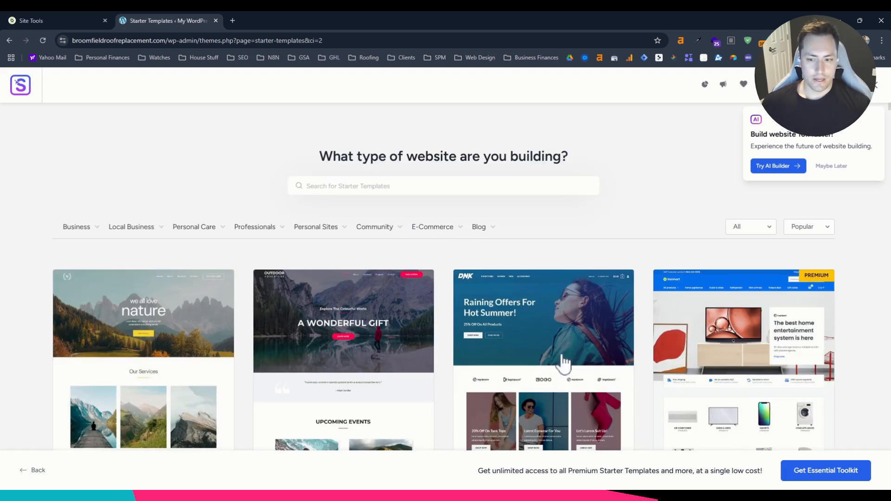
scroll(343, 280, "down", 5)
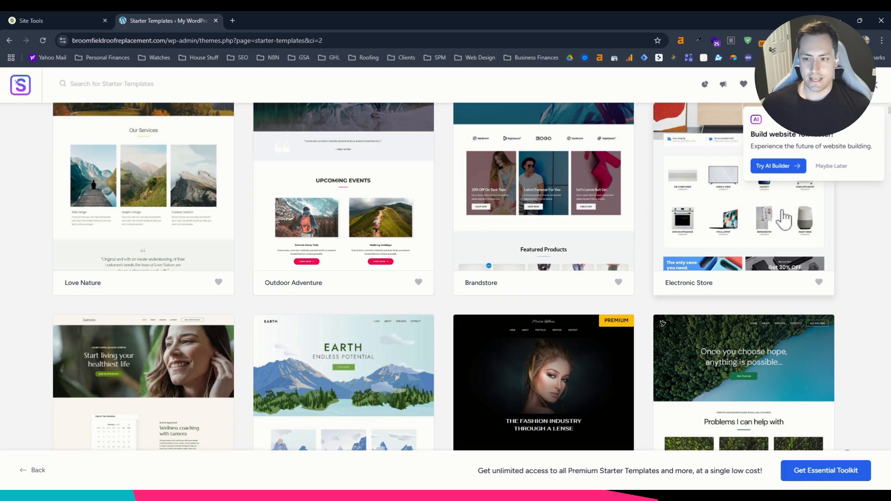
left_click(833, 167)
Search the starter templates for "roofing" and browse the matching designs.
scroll(747, 195, "down", 5)
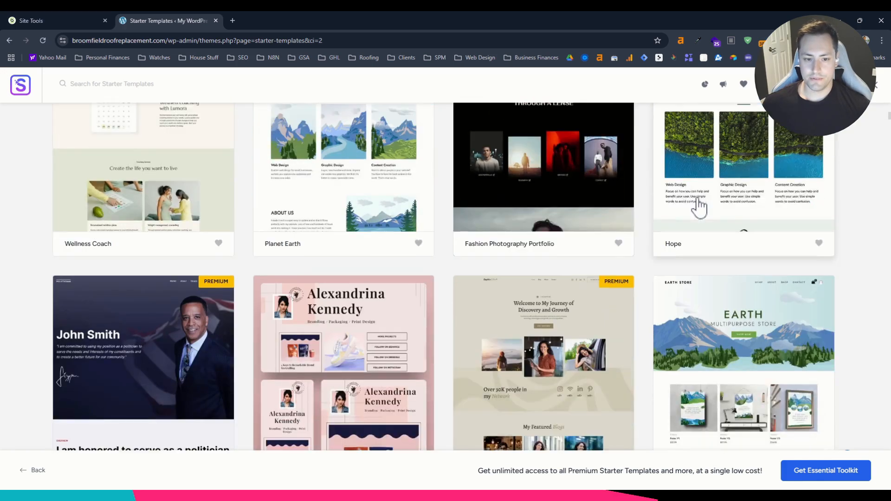
scroll(699, 208, "down", 3)
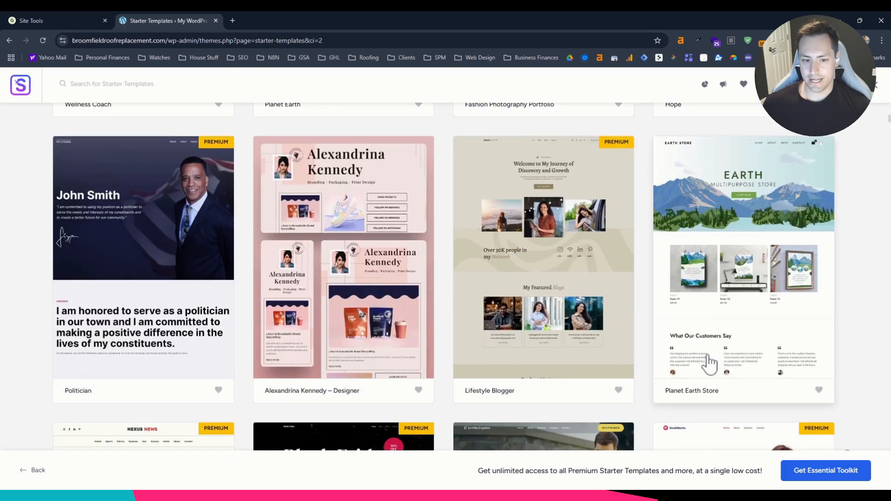
scroll(552, 371, "up", 10)
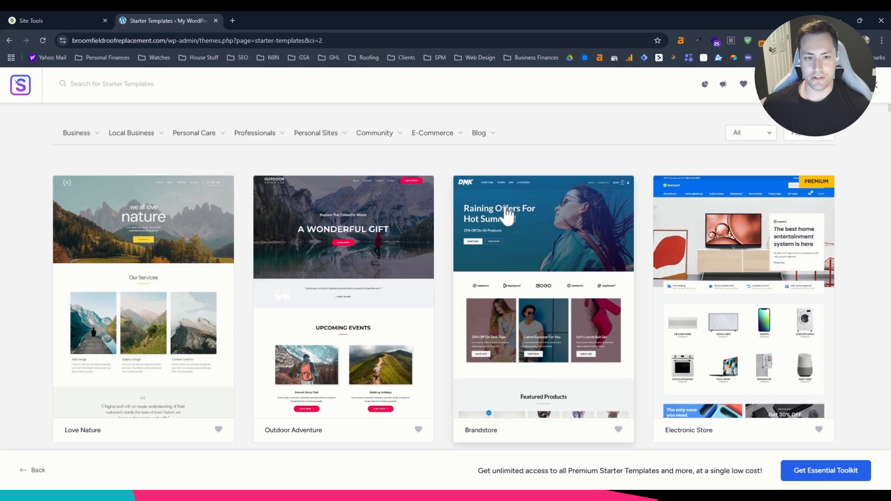
scroll(508, 216, "up", 2)
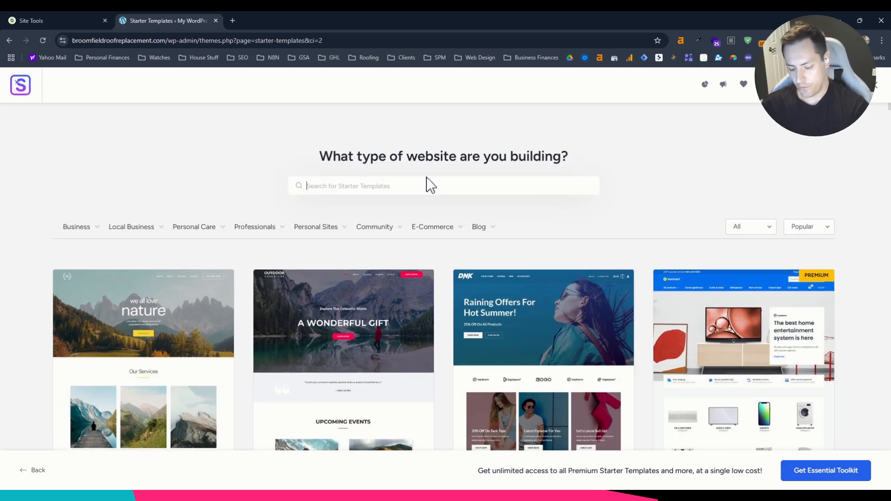
type("roofing")
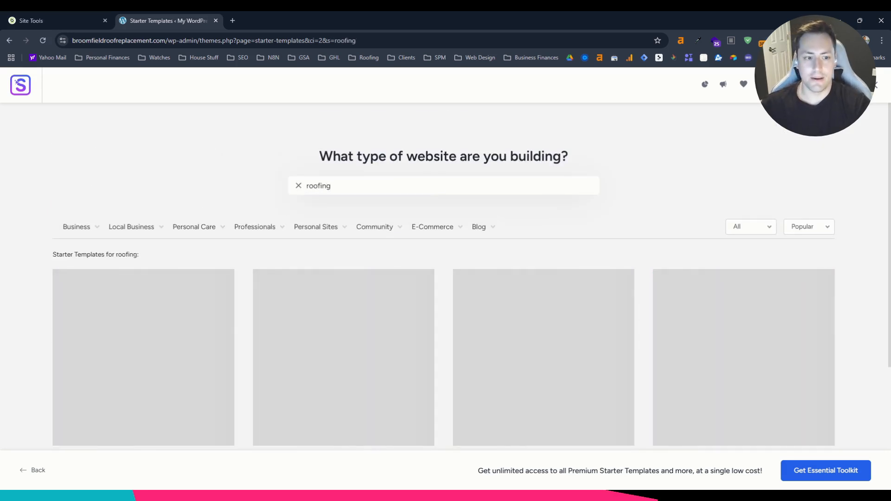
scroll(497, 284, "down", 7)
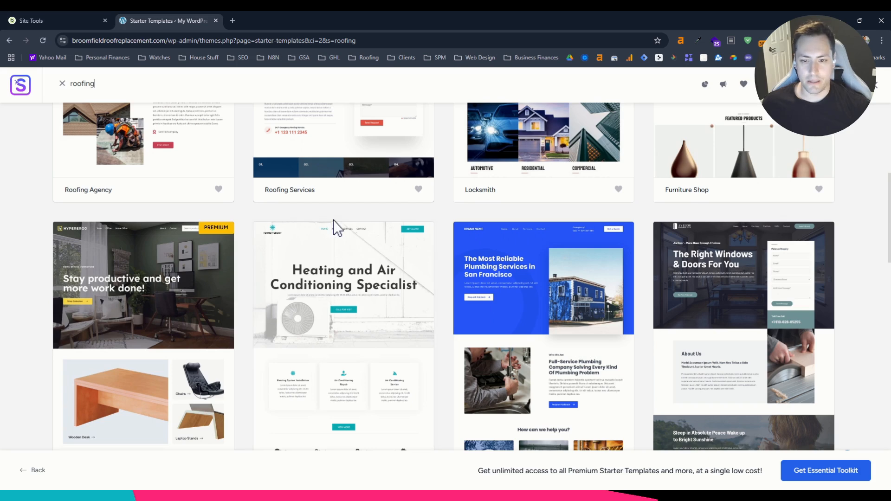
scroll(504, 287, "up", 1)
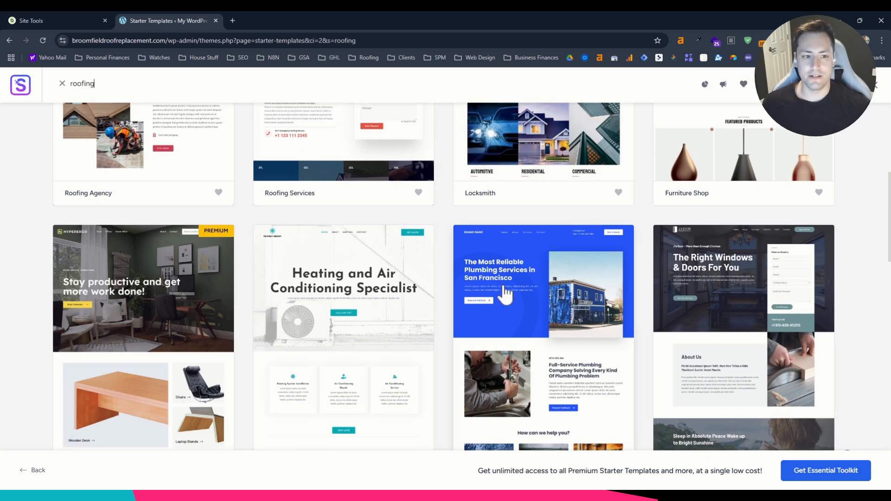
scroll(504, 292, "up", 4)
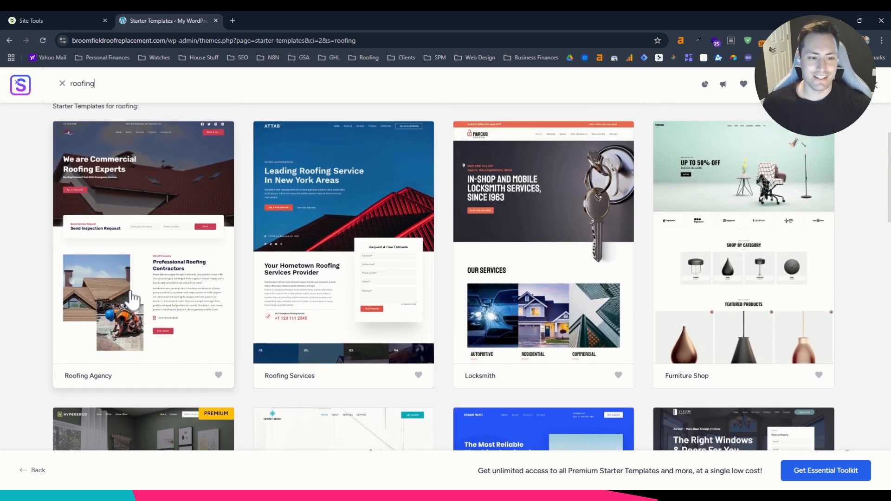
Select the Roofing Agency template and look over its home page preview from header to testimonials.
left_click(166, 267)
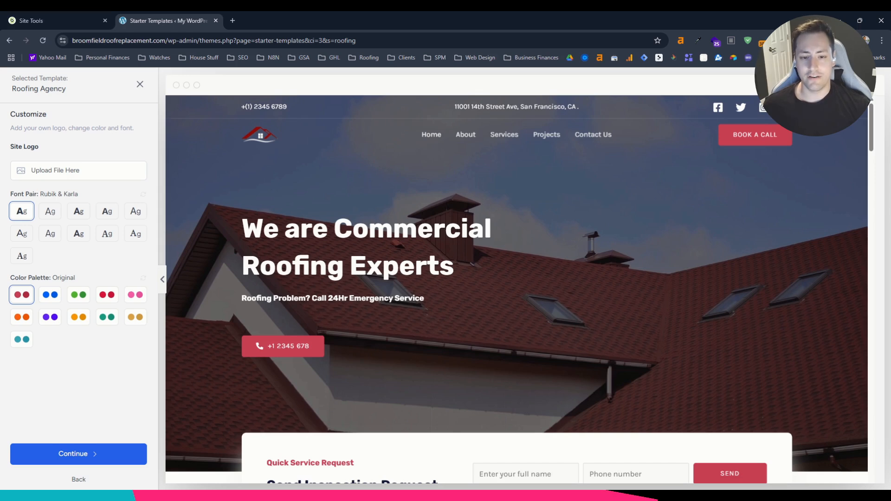
scroll(516, 289, "down", 11)
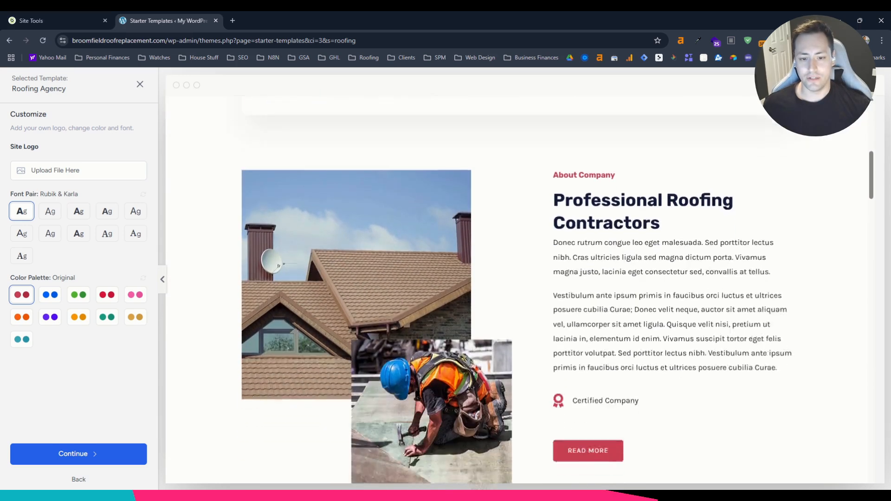
scroll(566, 246, "down", 5)
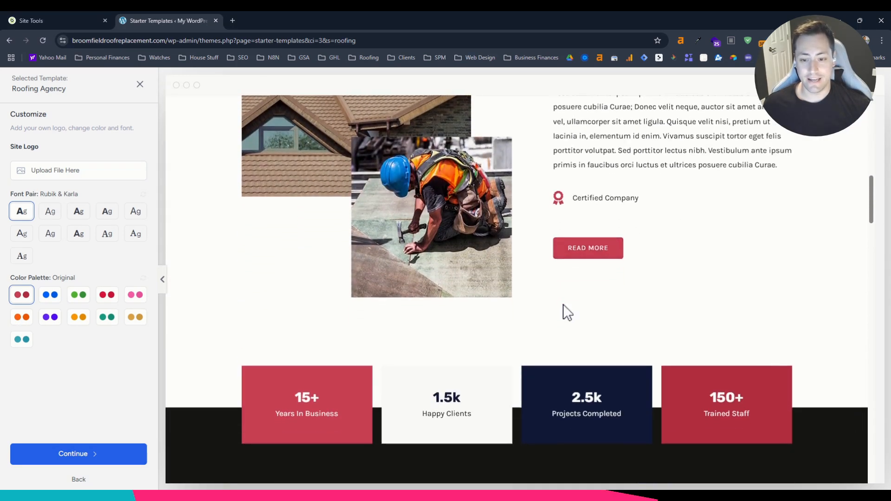
scroll(562, 303, "down", 5)
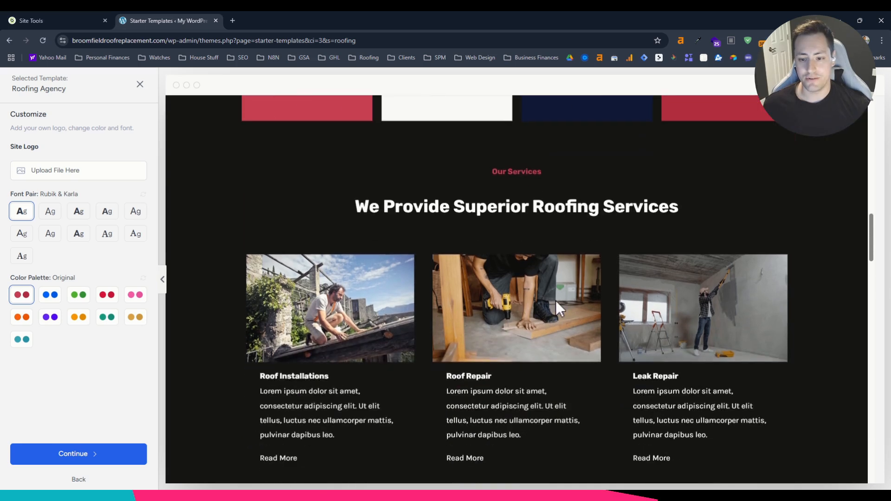
scroll(556, 300, "down", 10)
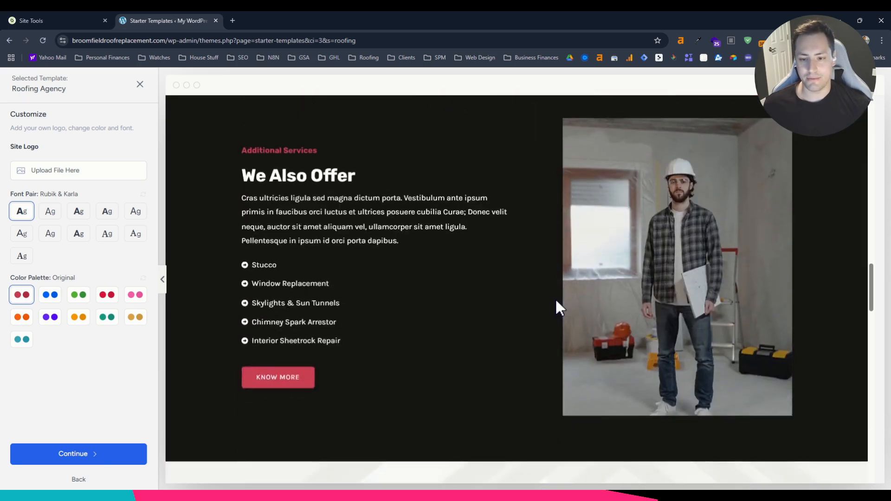
scroll(556, 300, "down", 10)
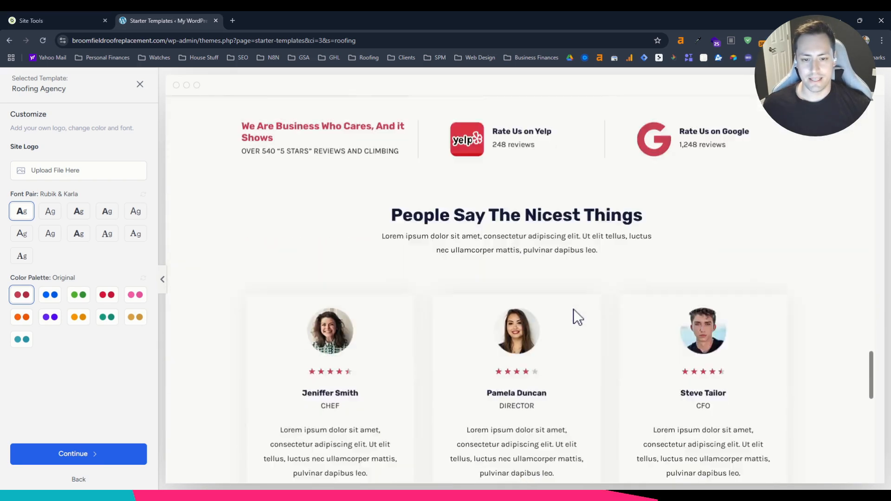
scroll(574, 311, "down", 7)
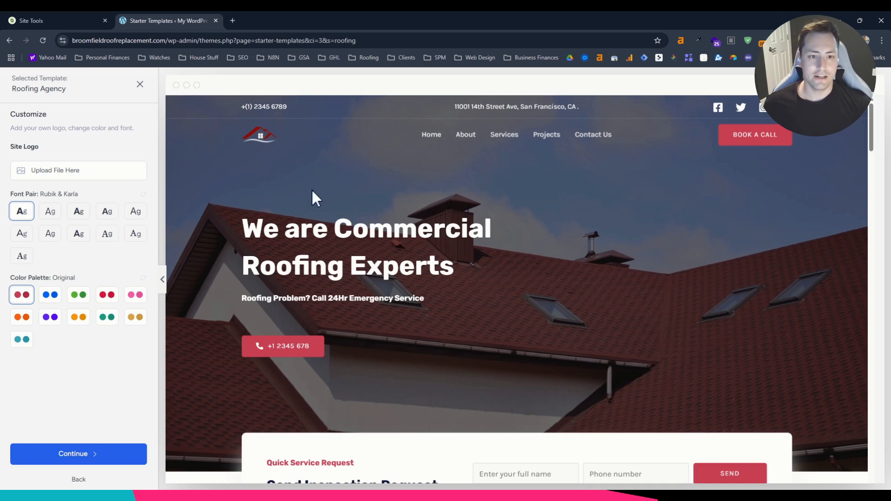
Check the site logo upload, try font pairs such as Plus Jakarta Sans & Manrope, and restore the original Rubik & Karla pair.
left_click(56, 170)
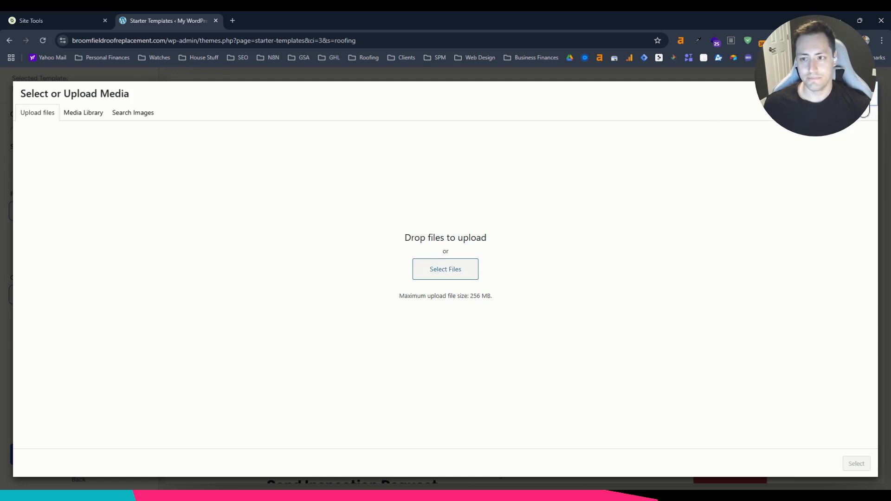
left_click(863, 97)
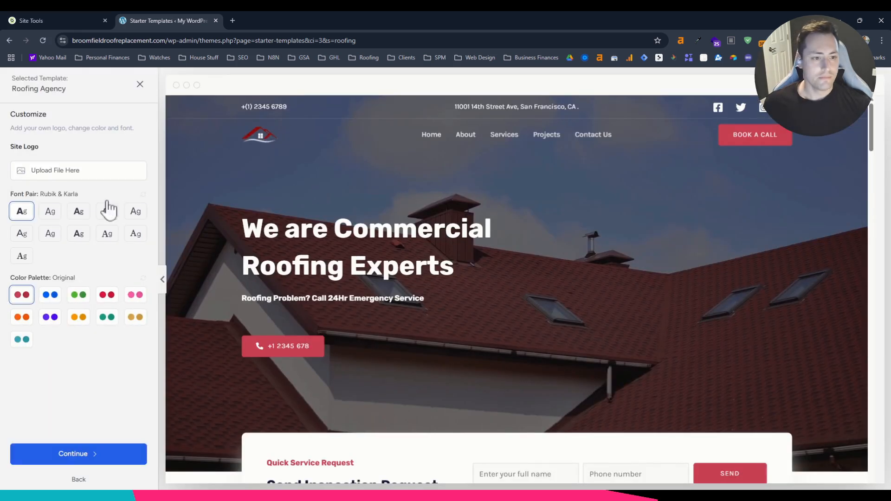
left_click(50, 213)
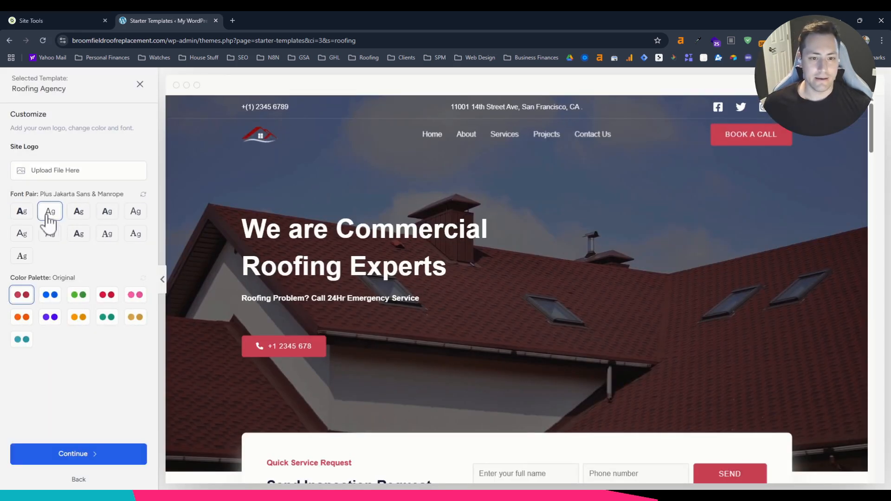
left_click(86, 213)
left_click(143, 194)
scroll(686, 242, "down", 10)
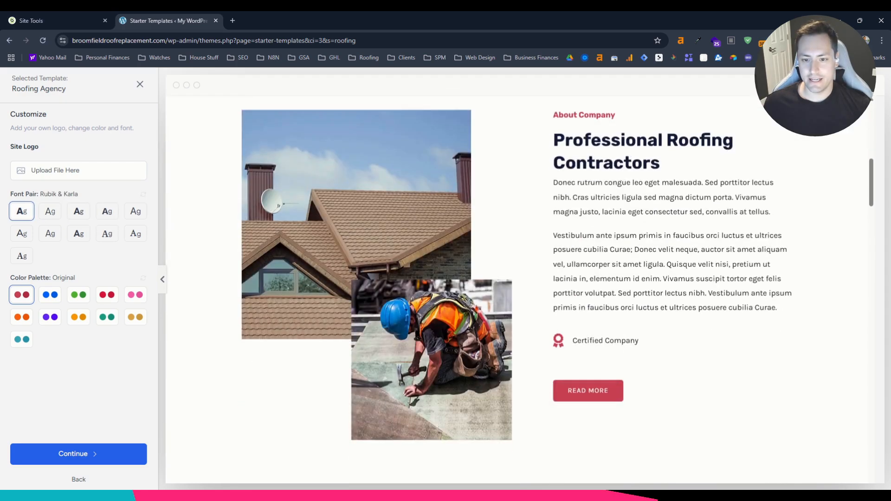
scroll(597, 234, "down", 12)
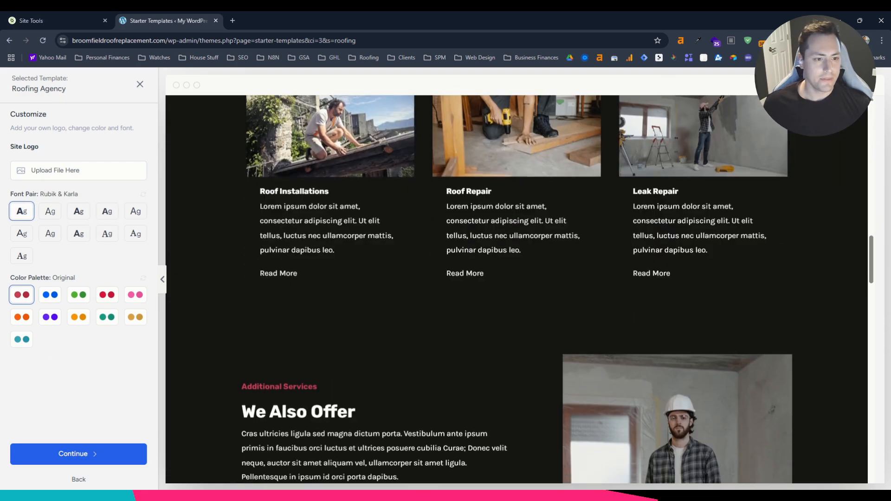
scroll(323, 397, "up", 20)
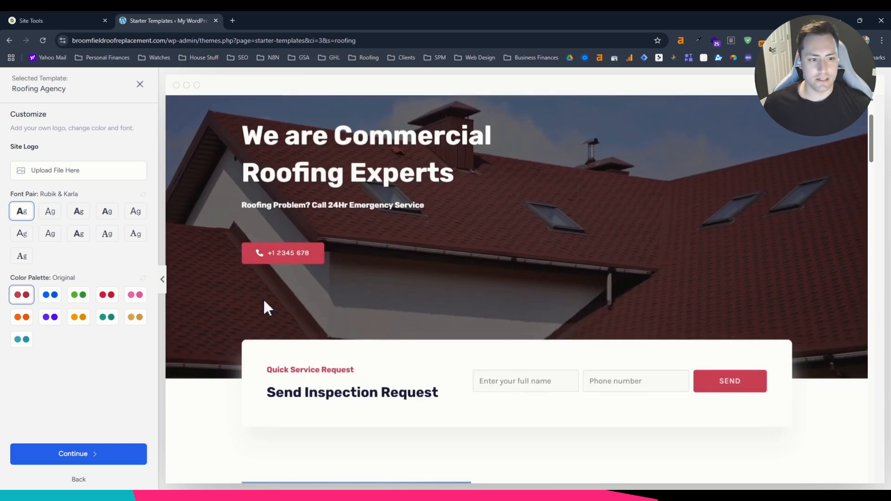
scroll(319, 362, "up", 2)
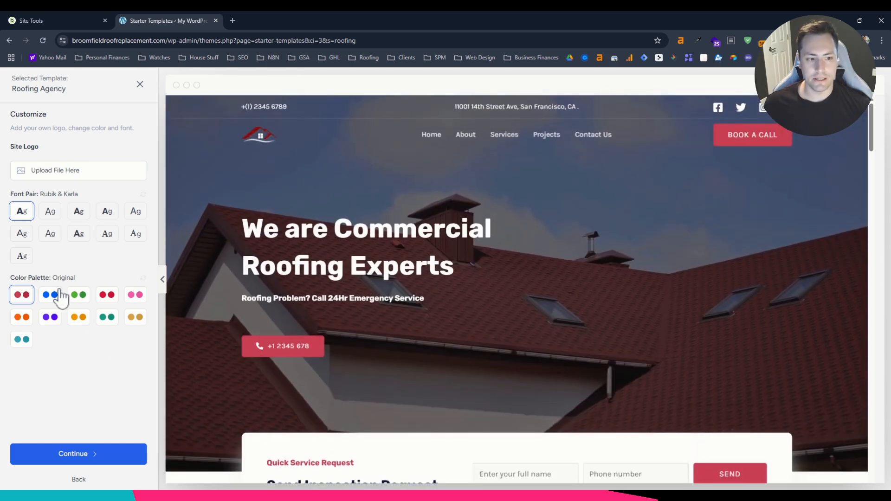
Try alternative color palettes, including Style 2, Style 9, Style 8 and Style 5, on the template and return to the Original palette.
left_click(51, 297)
left_click(76, 297)
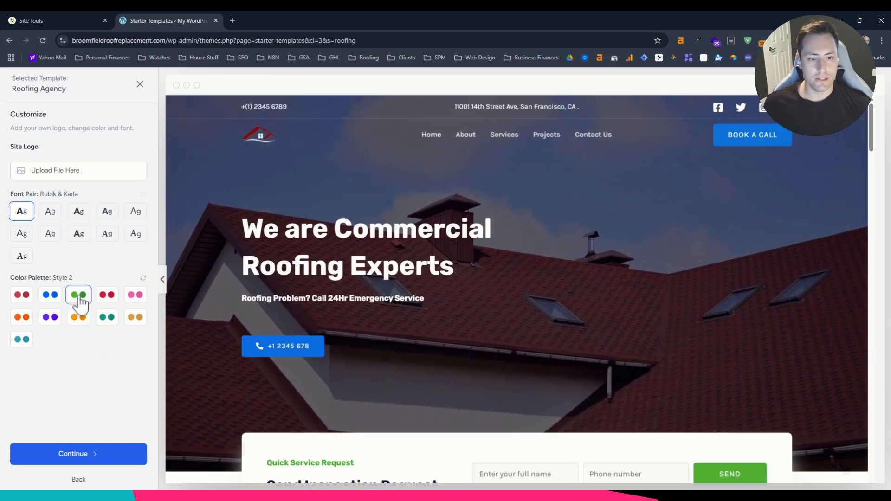
left_click(108, 297)
left_click(137, 298)
left_click(136, 318)
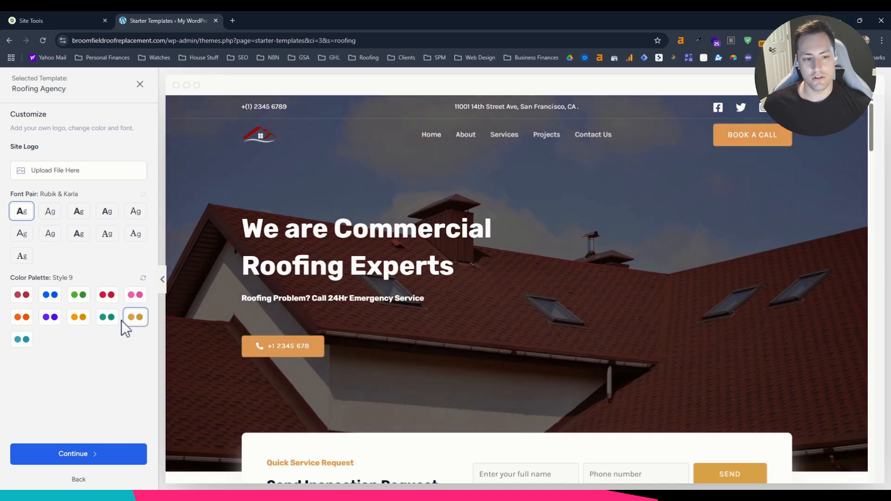
left_click(108, 319)
left_click(79, 320)
left_click(107, 318)
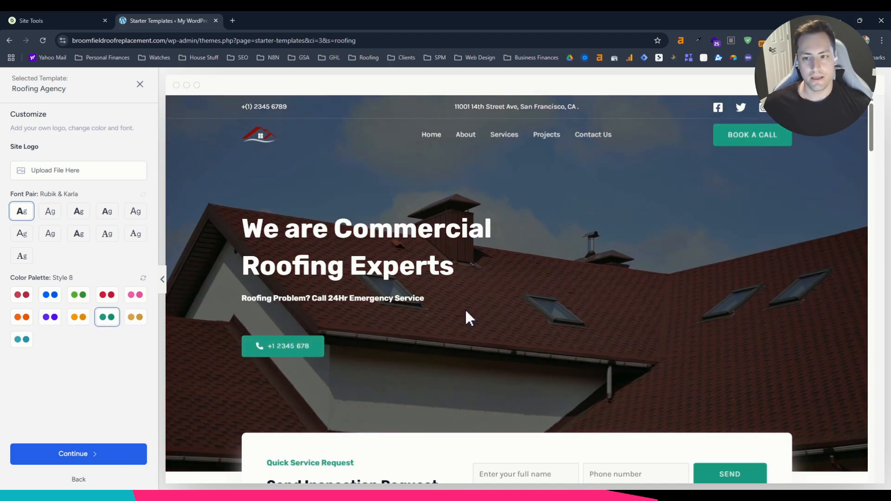
scroll(417, 318, "down", 3)
scroll(325, 323, "up", 3)
left_click(21, 318)
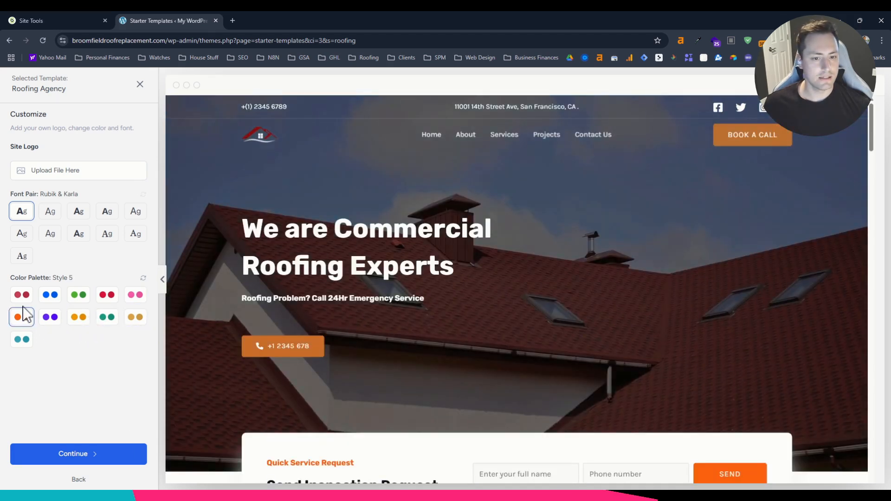
left_click(19, 295)
scroll(454, 320, "down", 5)
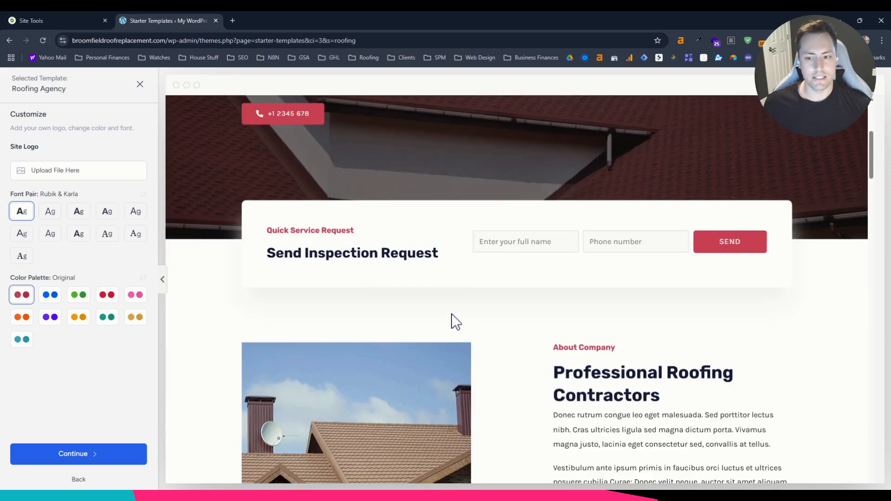
Accept the Roofing Agency customization and continue with Page Builder, Contact Form and Website Emails & SMTP as the site features.
scroll(483, 309, "up", 5)
left_click(114, 453)
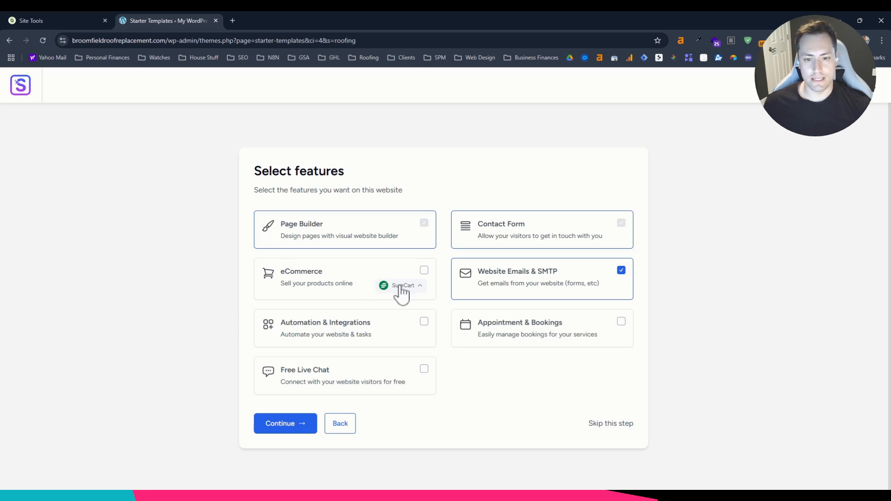
left_click(302, 434)
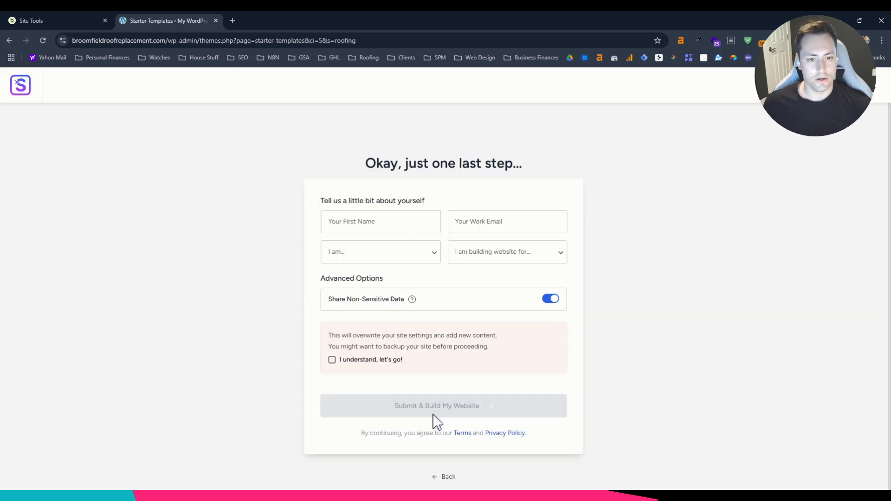
Enter the owner's name and work email, choose Intermediate and Myself/My Company, accept the overwrite notice, and submit the website build.
left_click(379, 217)
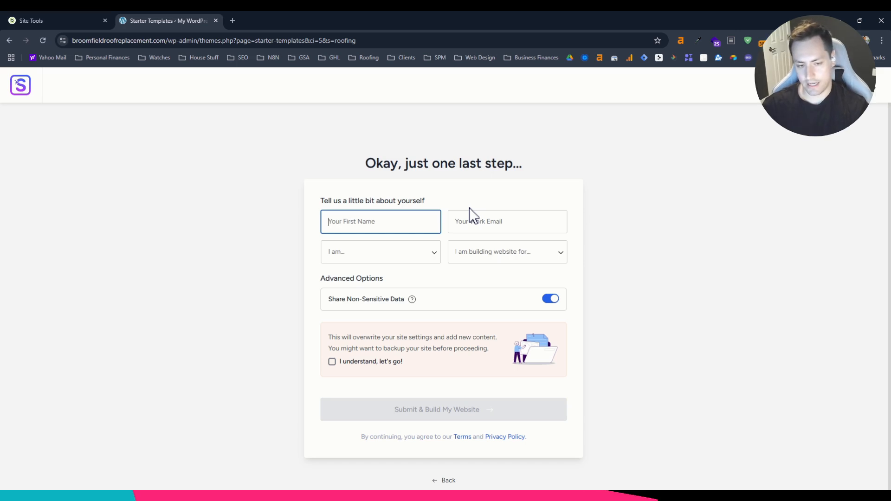
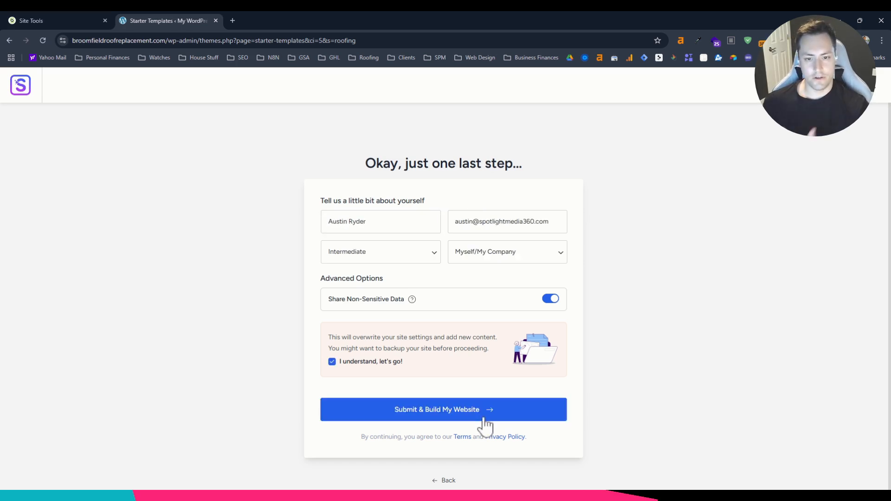
left_click(435, 410)
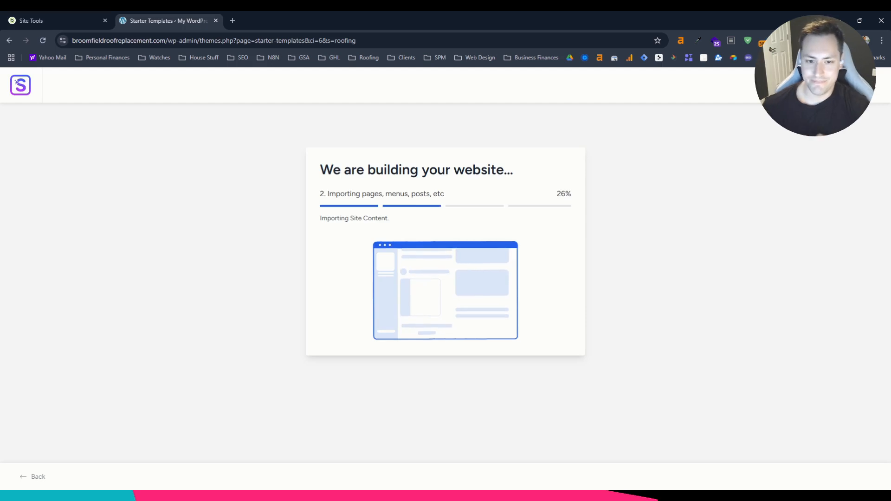
Open the newly built website and look over the home page from the hero section to the footer.
left_click(466, 324)
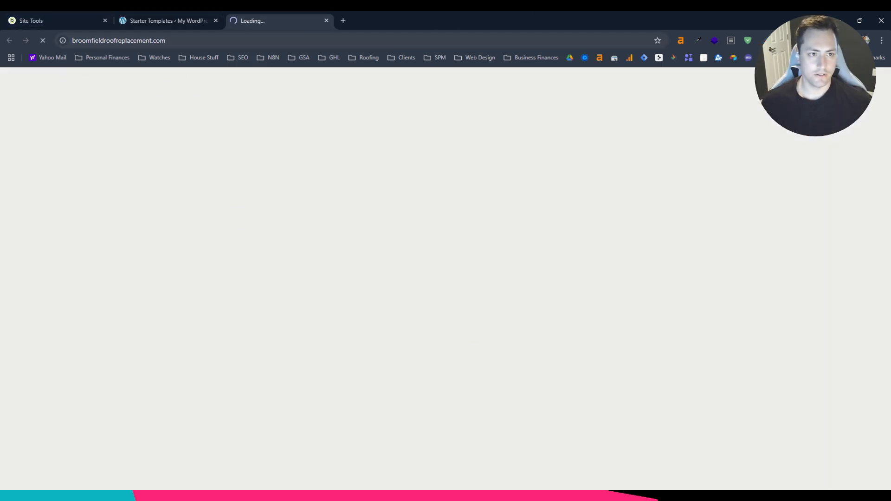
scroll(447, 193, "down", 5)
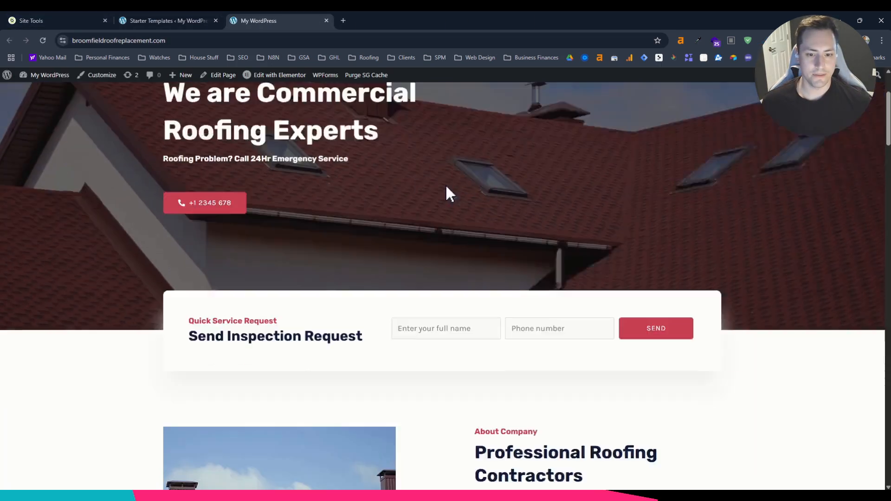
scroll(766, 119, "down", 20)
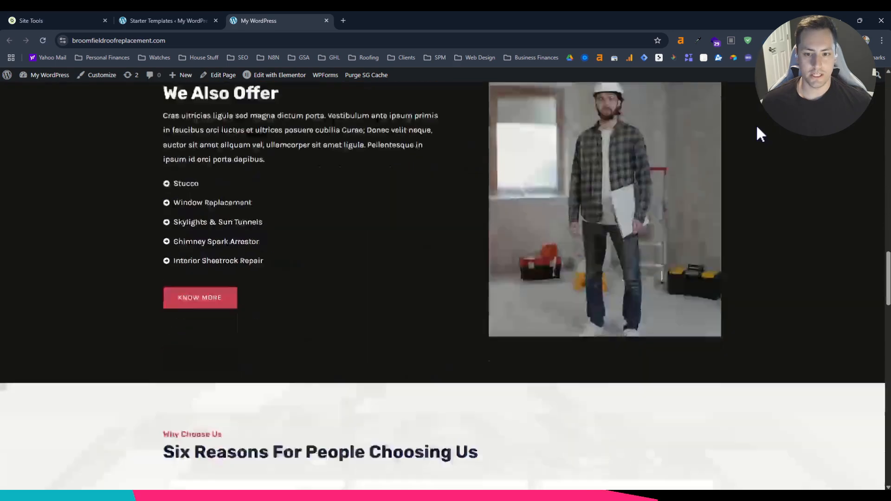
scroll(713, 132, "down", 15)
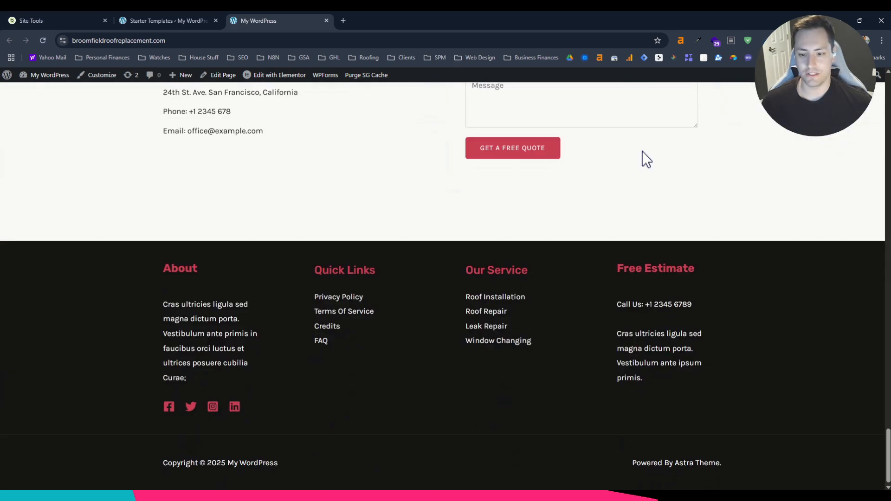
scroll(649, 338, "up", 20)
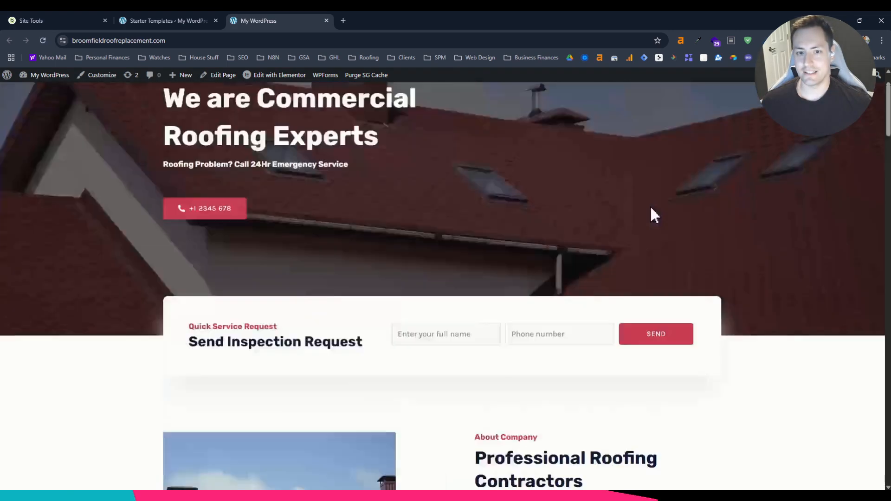
Look over the site's About page and the Projects page with its gallery of roofing projects.
scroll(484, 210, "down", 5)
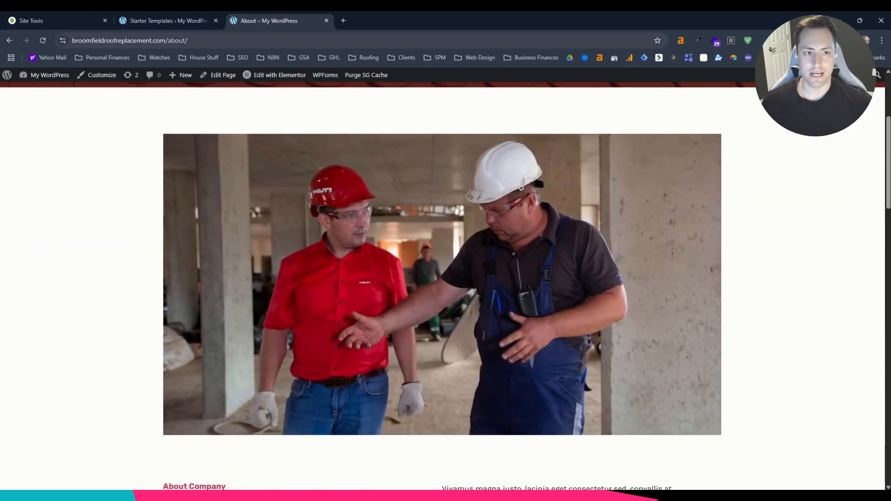
scroll(193, 172, "down", 20)
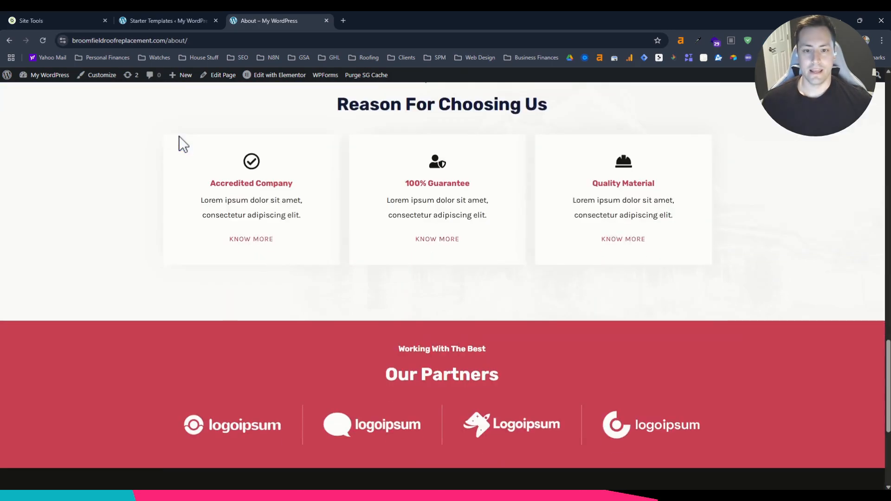
scroll(514, 226, "up", 20)
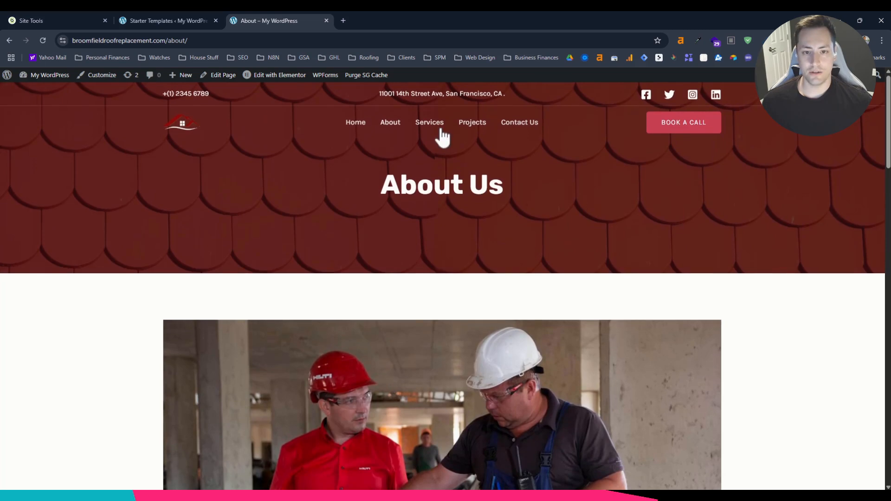
left_click(470, 135)
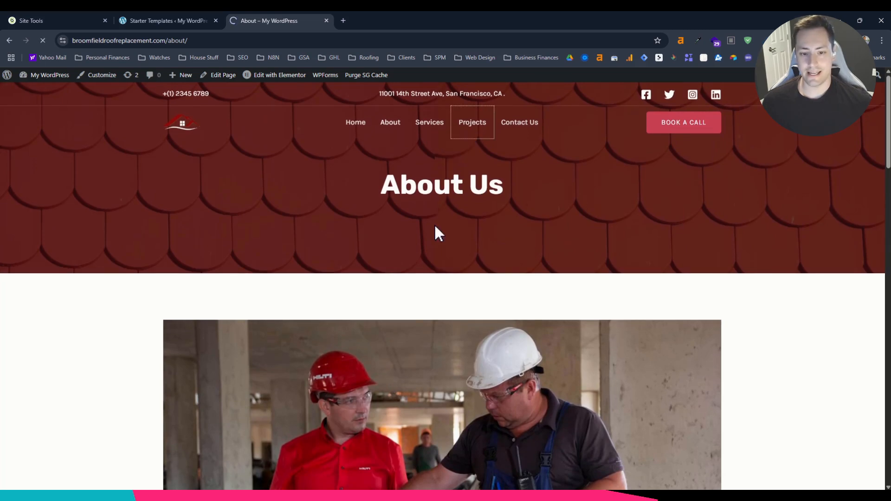
scroll(380, 279, "down", 10)
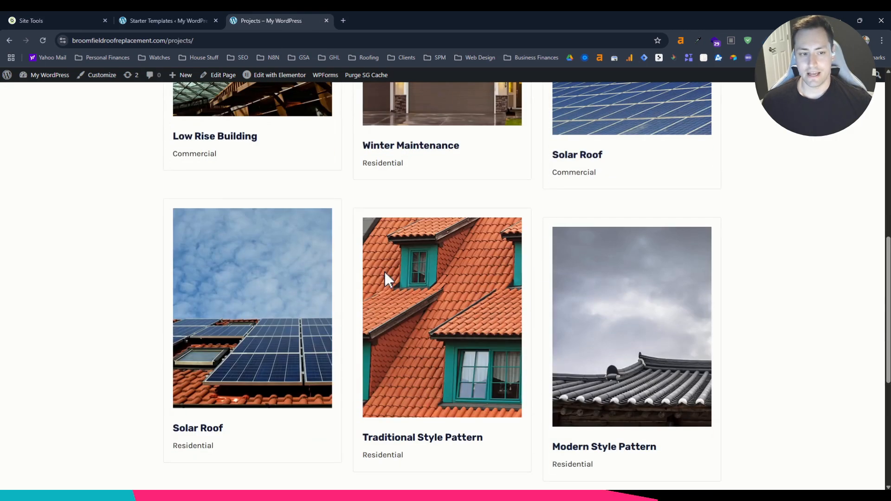
scroll(385, 273, "up", 10)
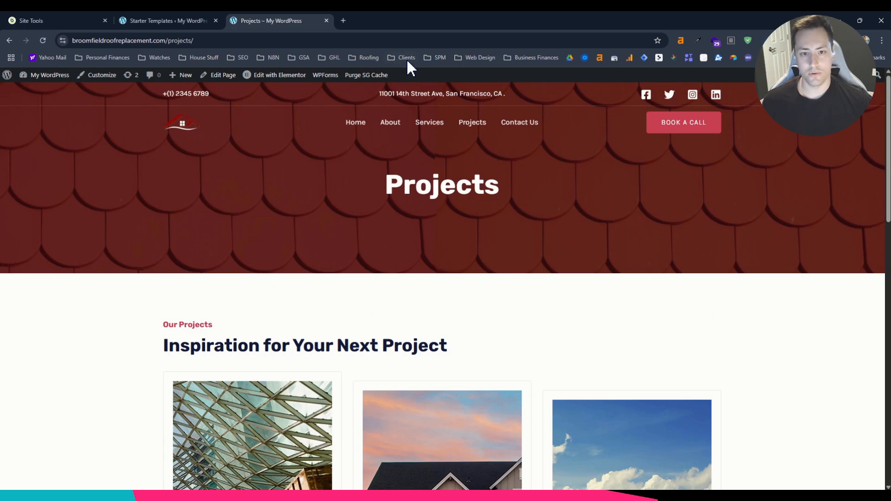
Look over the Contact Us page, including its form, map and footer, and return to the home page.
left_click(529, 123)
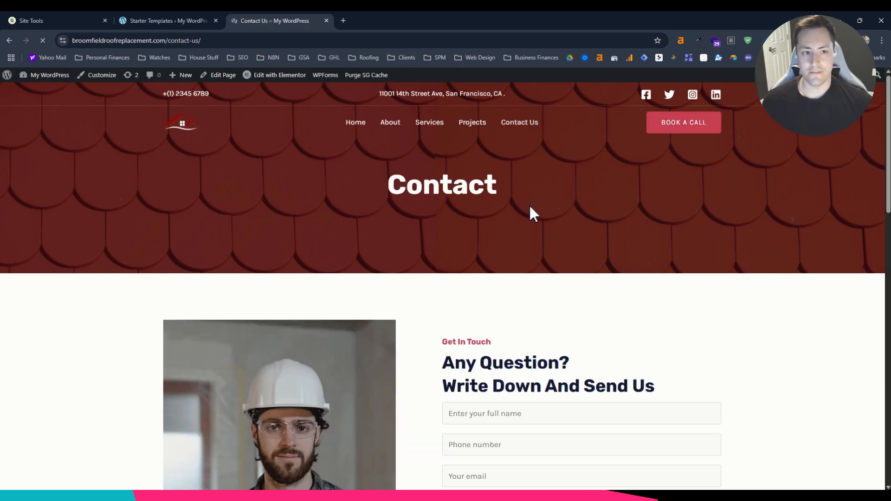
scroll(358, 273, "down", 15)
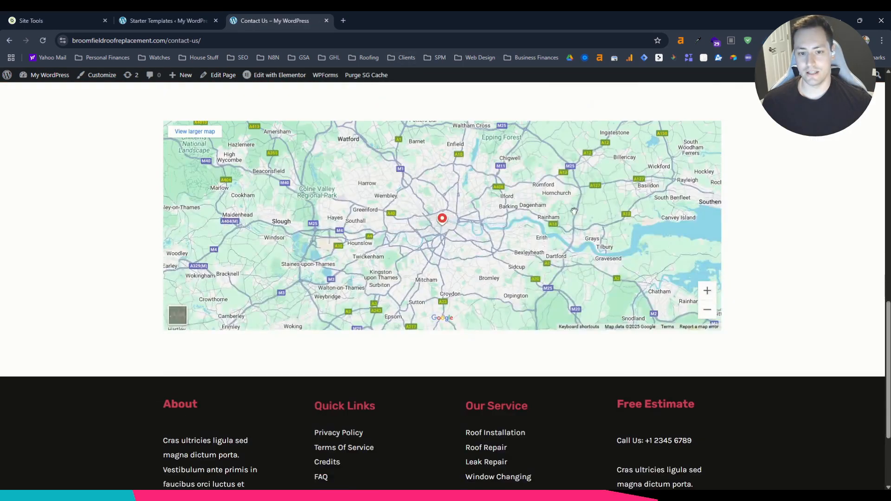
scroll(830, 357, "down", 5)
scroll(851, 350, "up", 15)
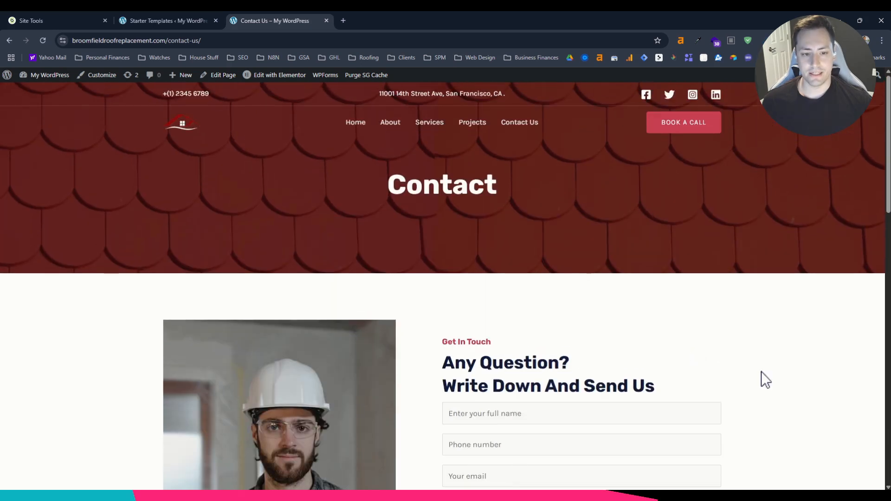
left_click(355, 123)
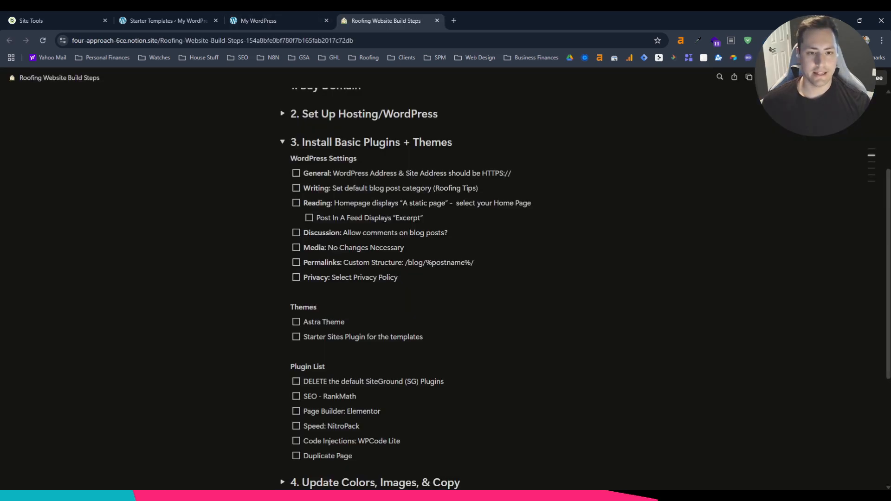
Review the WordPress Settings and Plugin List sections of the Notion build checklist and return to the roofing website.
left_click_drag(291, 158, 400, 278)
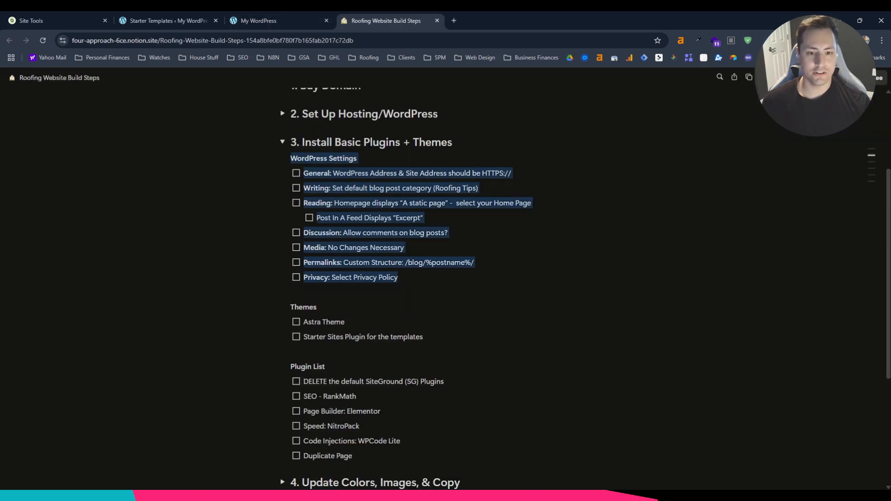
left_click_drag(291, 367, 354, 456)
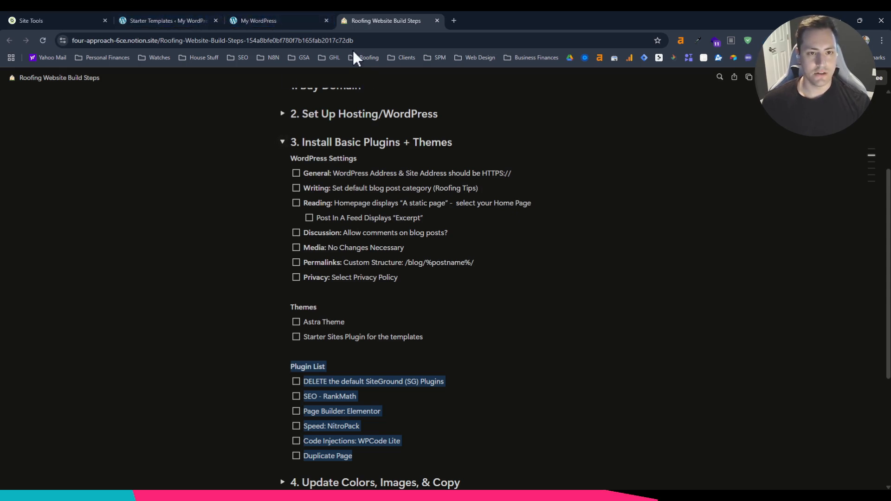
left_click(258, 20)
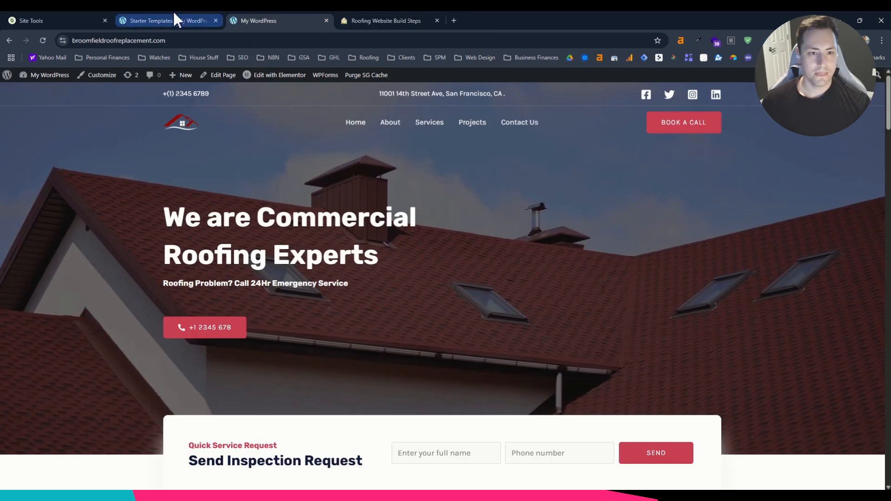
Open the site's General Settings in the WordPress admin and compare them with the General item in the build checklist.
mouse_move(58, 81)
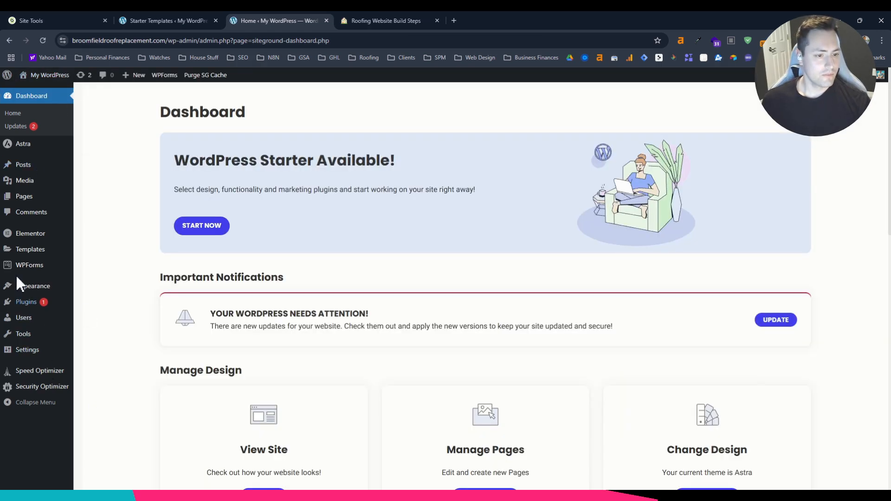
left_click(28, 352)
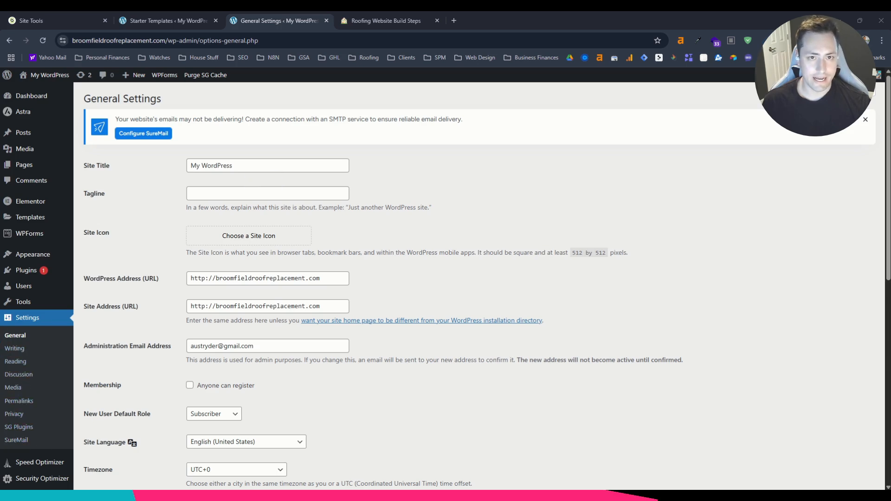
left_click(386, 21)
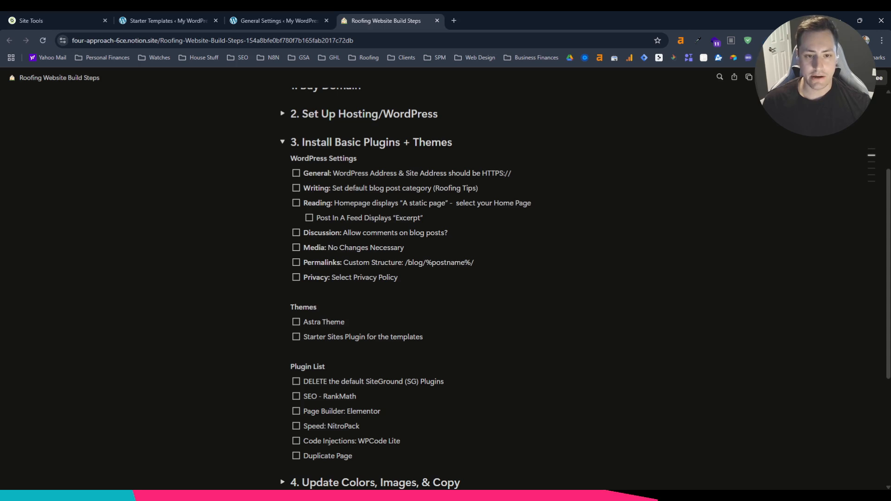
left_click(299, 14)
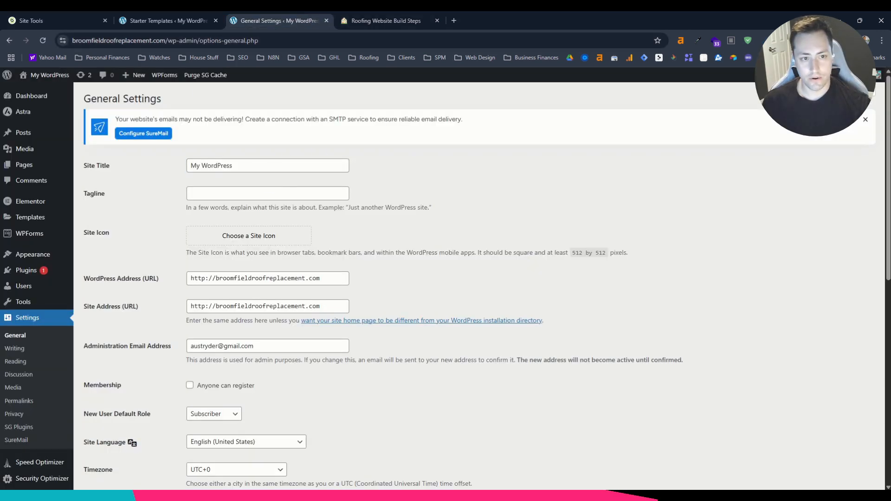
Set the site title to "Broomfield Roof Replacement".
triple_click(264, 166)
type("Bro")
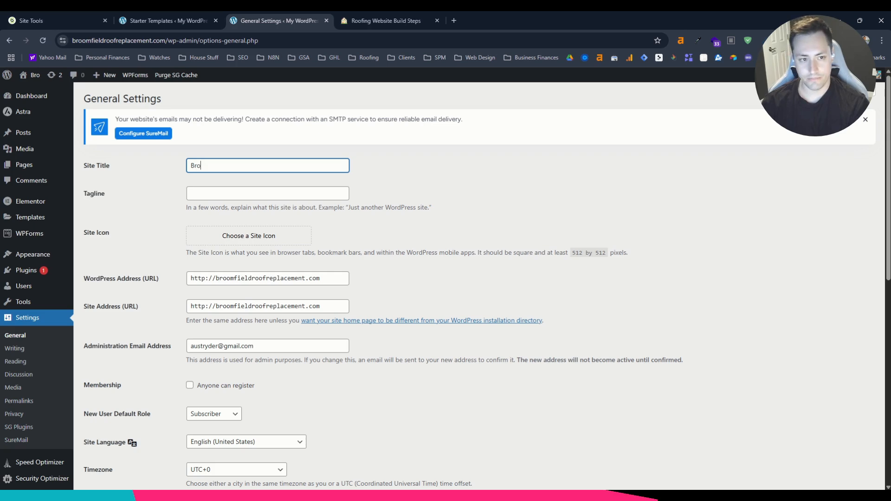
type("omfield Roof ")
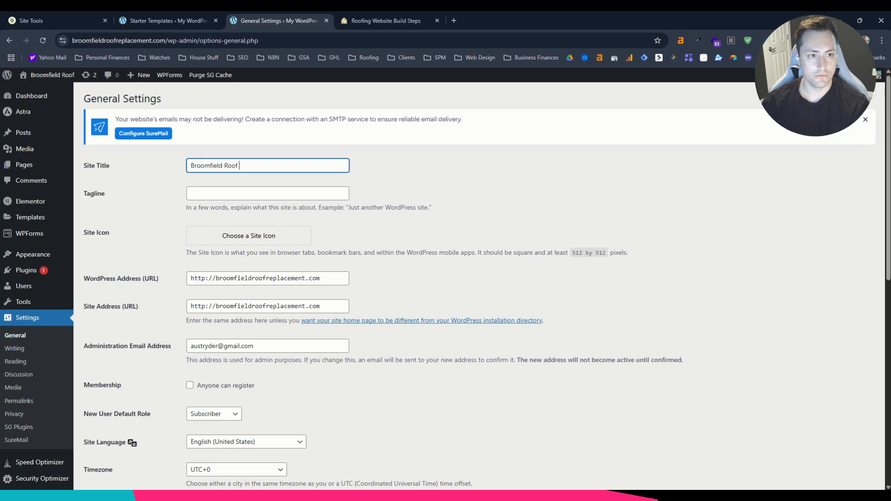
type("Replacement")
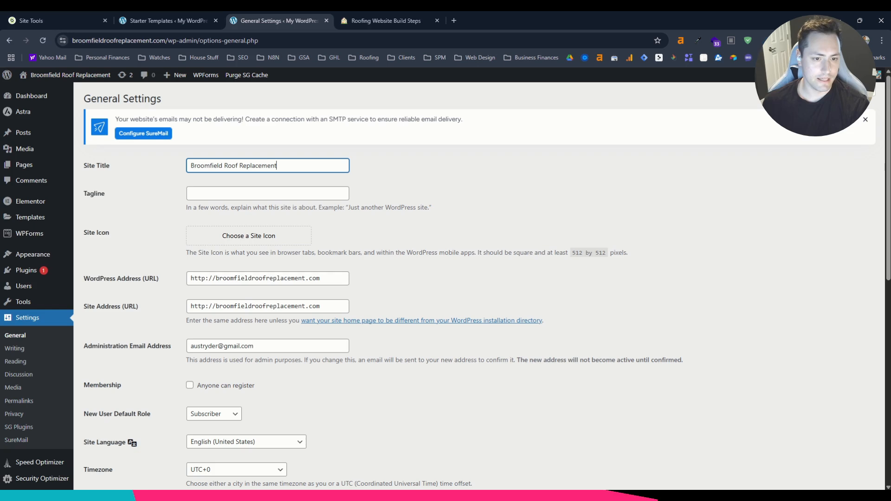
left_click(205, 279)
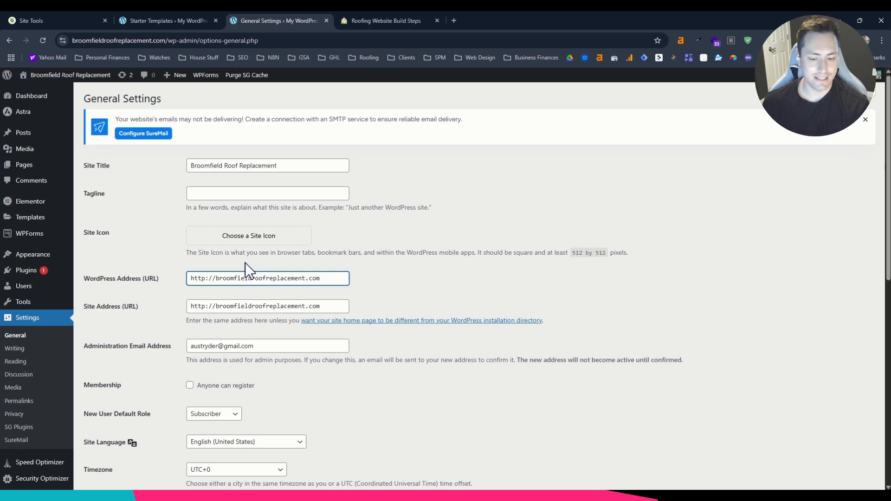
type("s")
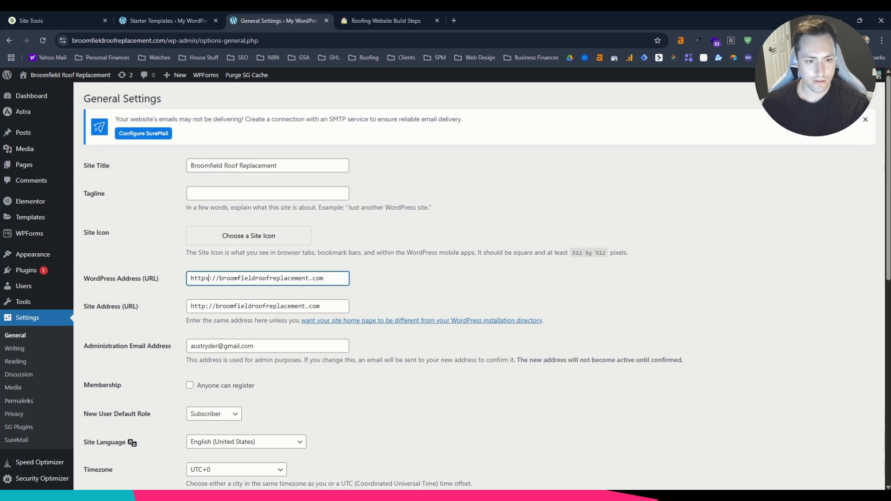
left_click(209, 306)
type("s")
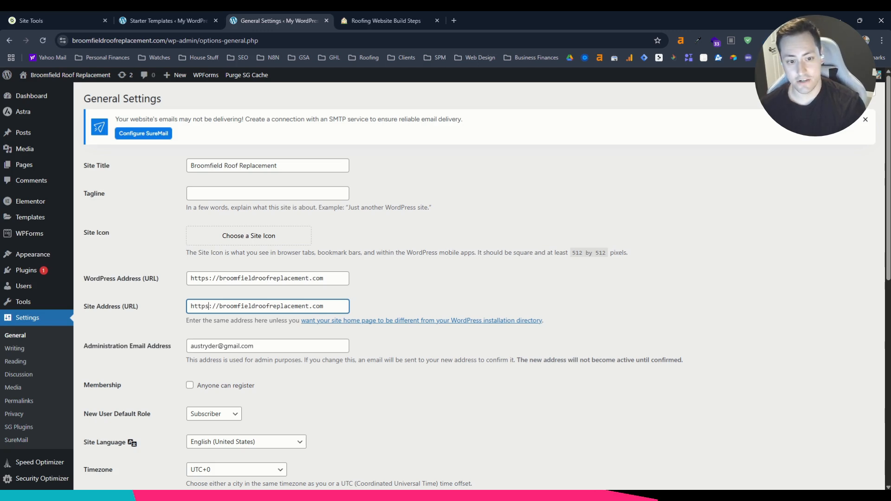
Save the General Settings and log back in to the WordPress admin with the account's username and password.
scroll(445, 279, "down", 2)
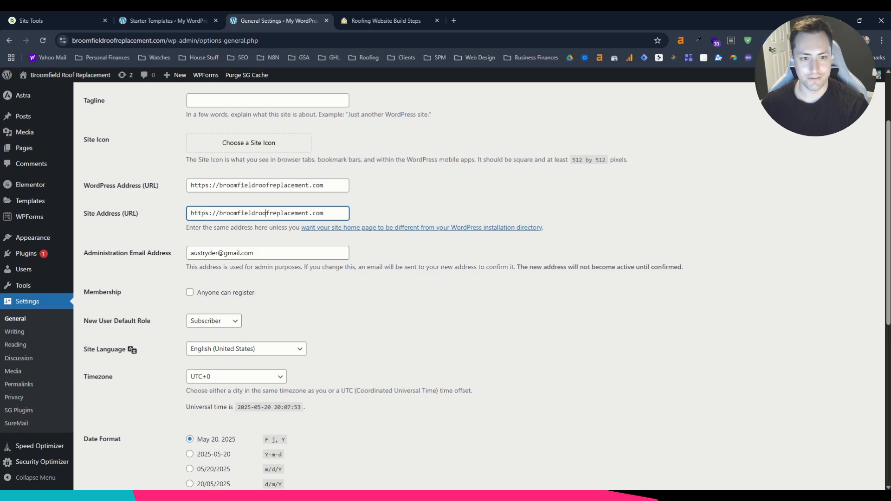
scroll(185, 191, "down", 5)
scroll(241, 204, "down", 2)
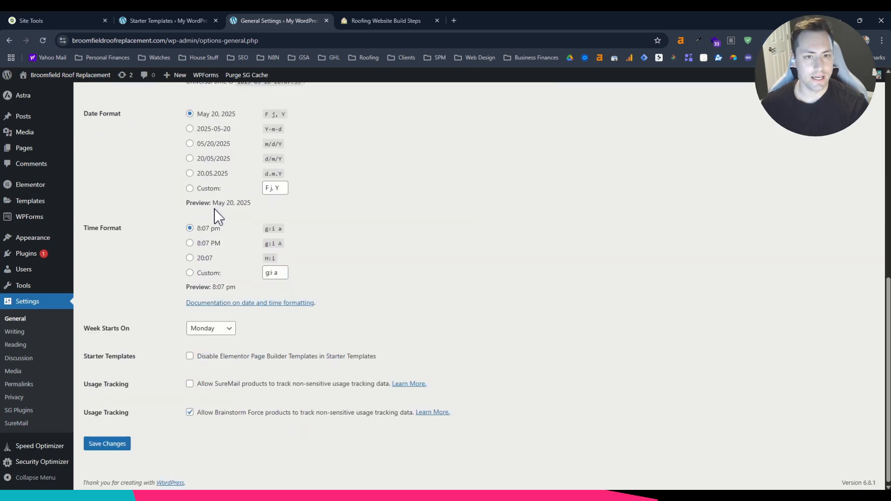
left_click(112, 444)
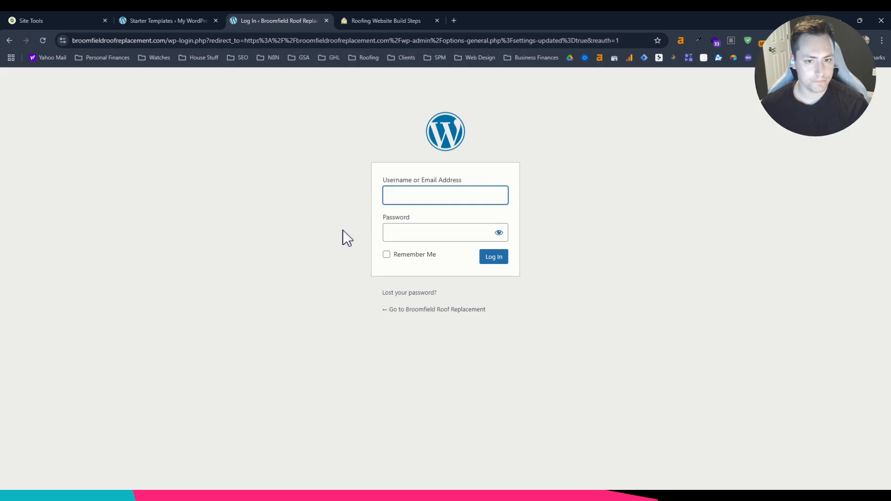
left_click(403, 195)
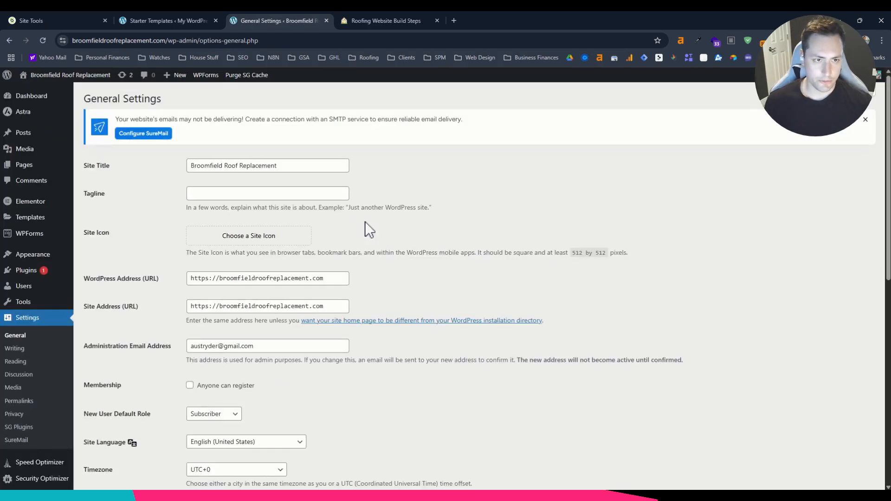
Look up the admin password update option for the broomfieldroofreplacement.com installation in SiteGround Site Tools, and return to the WordPress settings.
left_click(78, 15)
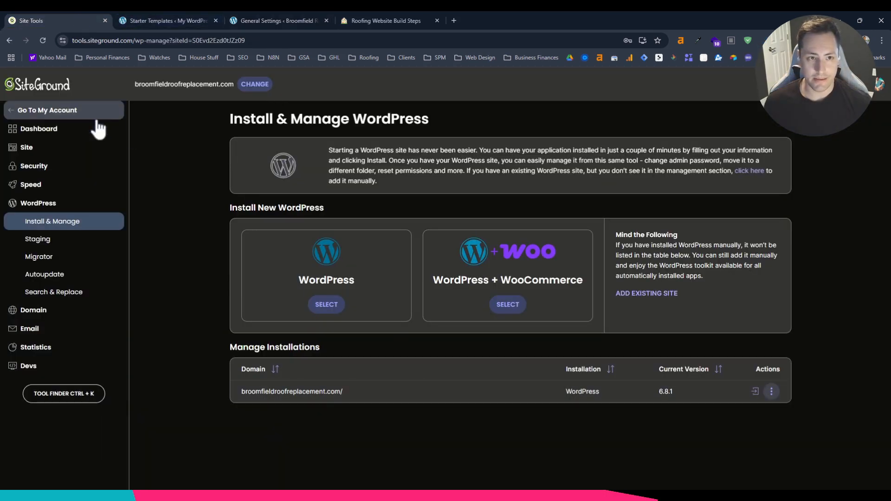
left_click(772, 391)
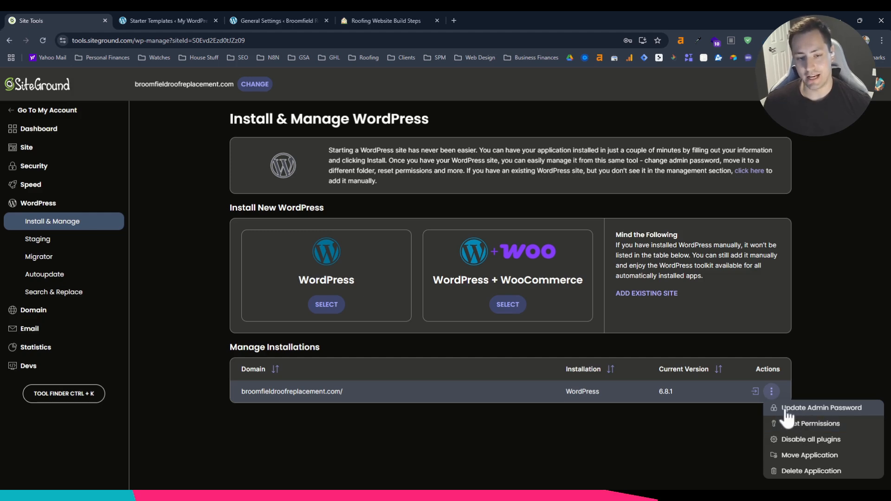
left_click(271, 15)
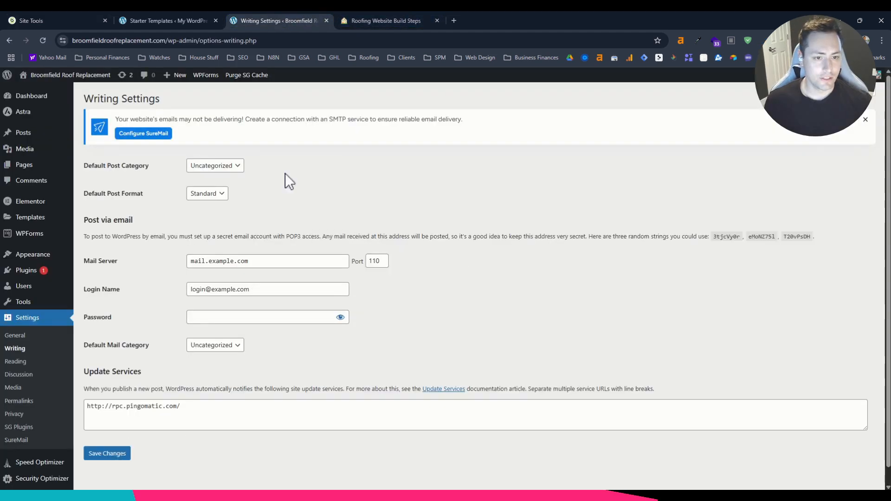
Review the Writing item in the Notion build checklist and return to the site's Writing Settings.
left_click(380, 23)
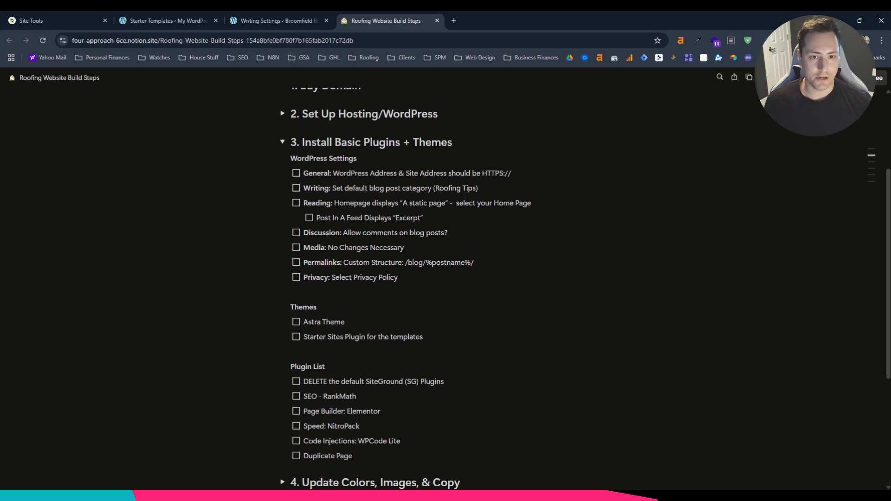
left_click_drag(332, 188, 477, 188)
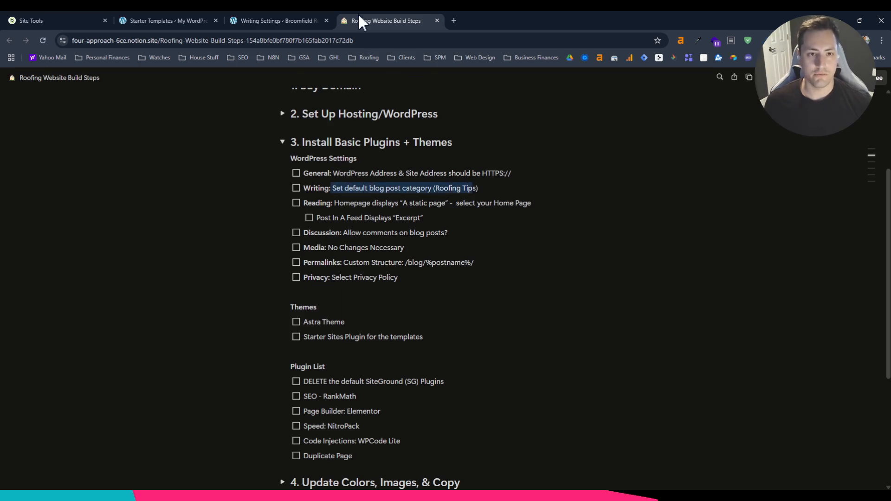
left_click(297, 21)
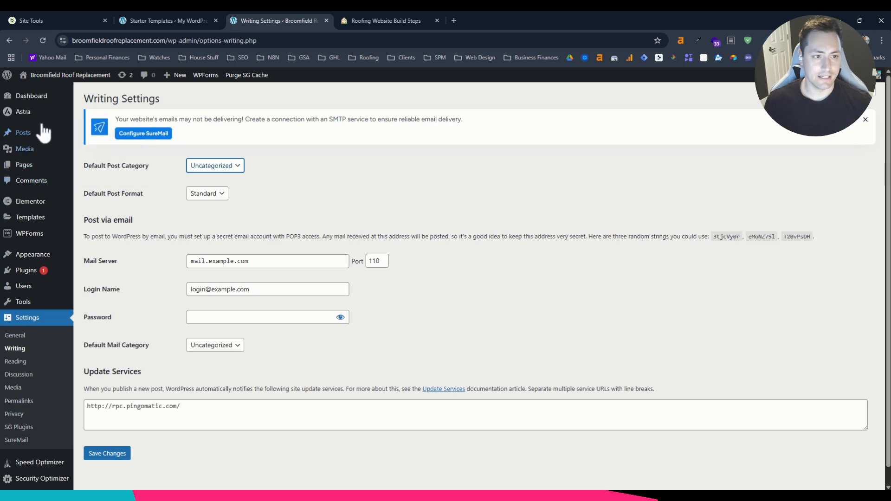
Add a post category named "Roofing Tips" with the slug "roofing-tips".
mouse_move(41, 132)
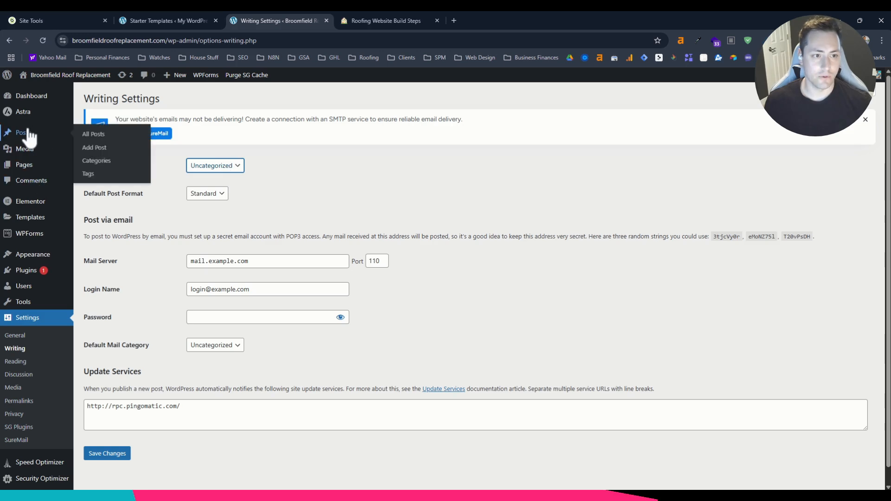
left_click(115, 160)
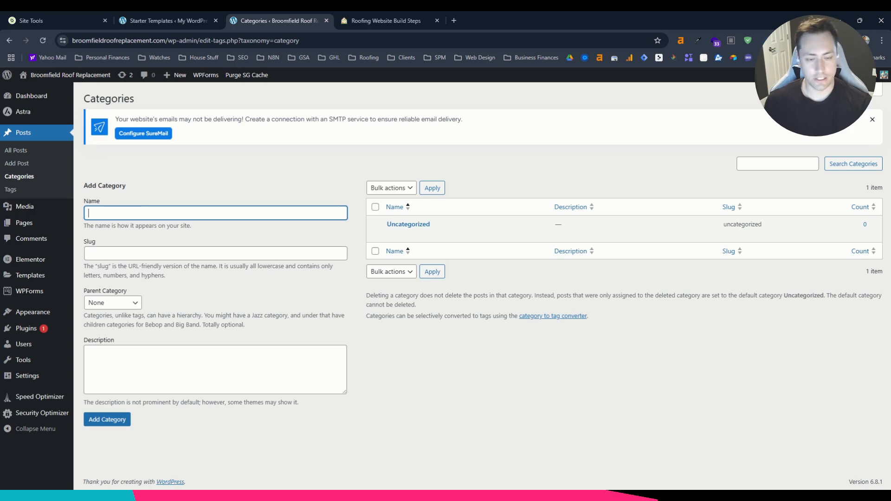
type("Roofing")
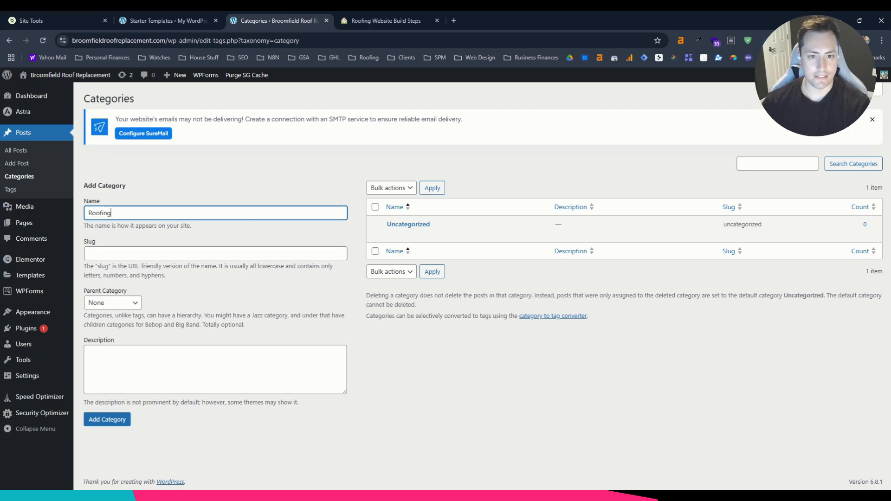
type(" Tips")
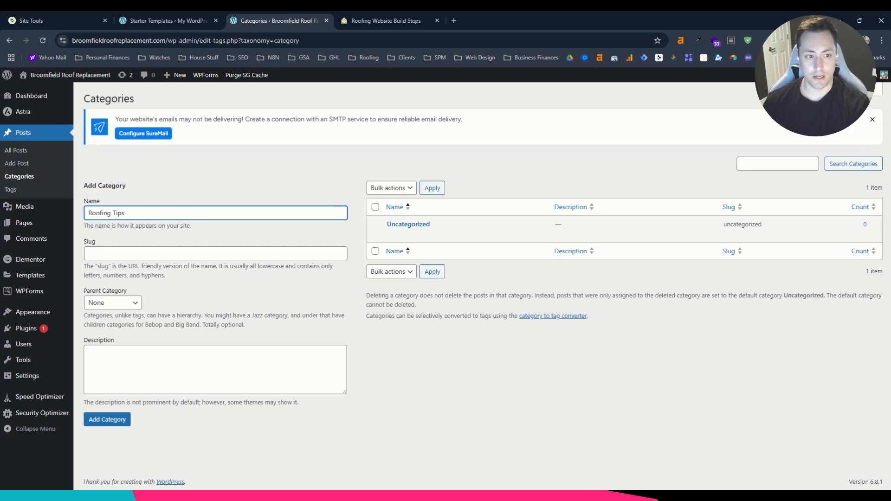
key("Tab")
type("roofing-tips")
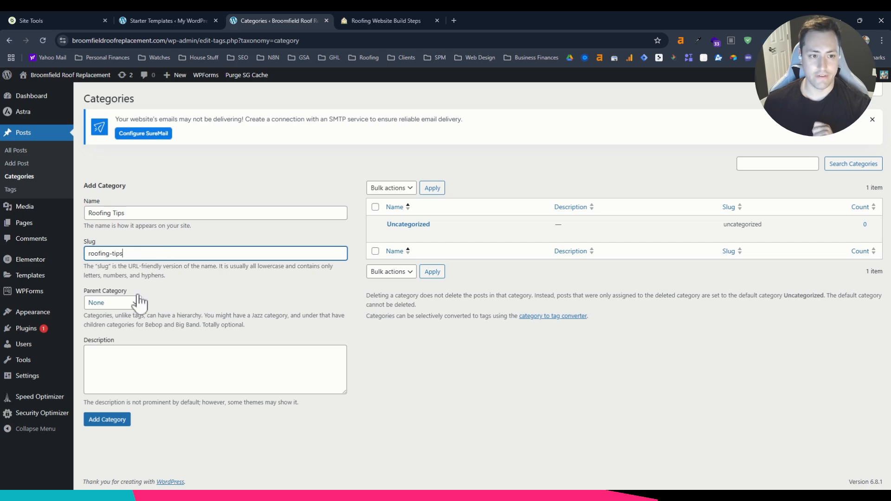
left_click(118, 420)
Set the default post category to Roofing Tips in the Writing Settings and save the change.
mouse_move(36, 331)
mouse_move(28, 376)
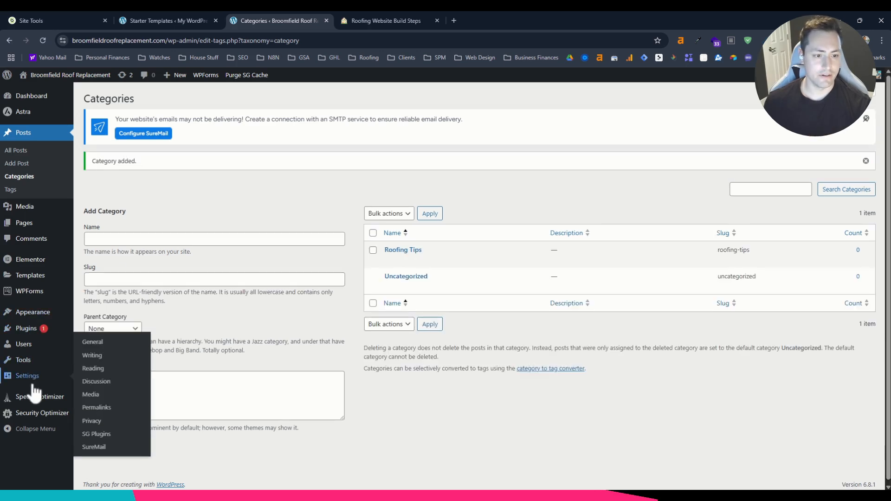
left_click(110, 356)
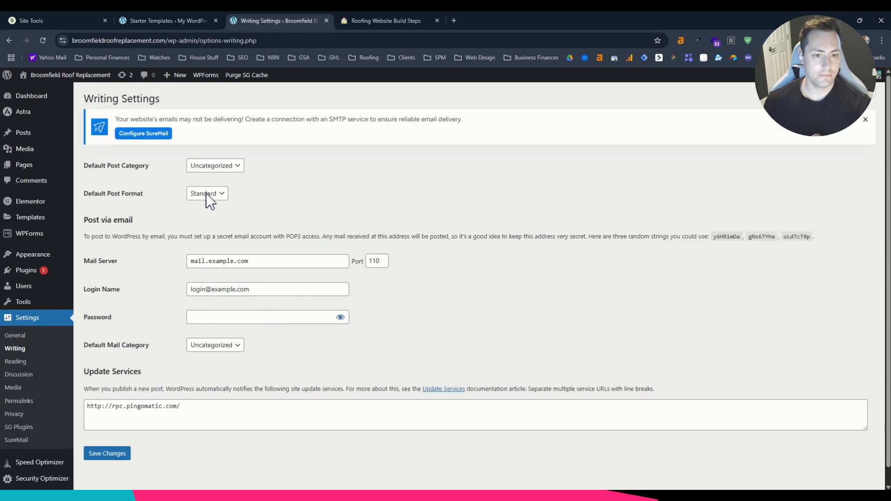
left_click(215, 166)
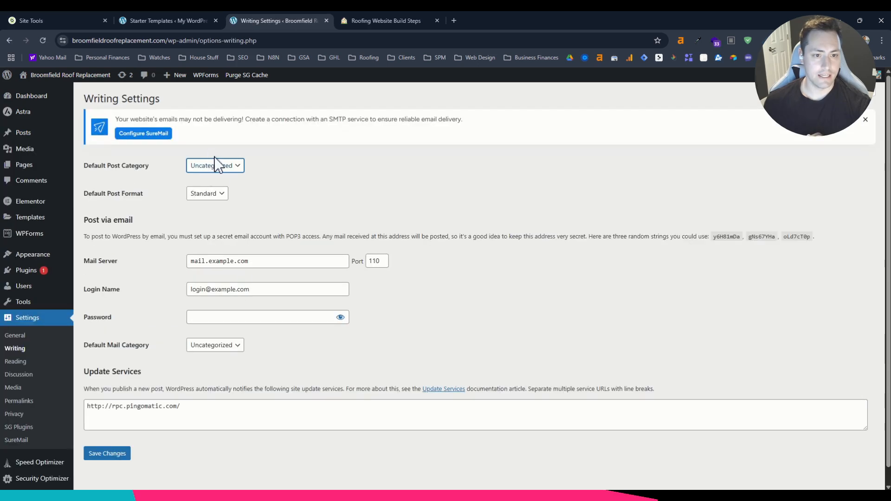
left_click(226, 181)
mouse_move(34, 136)
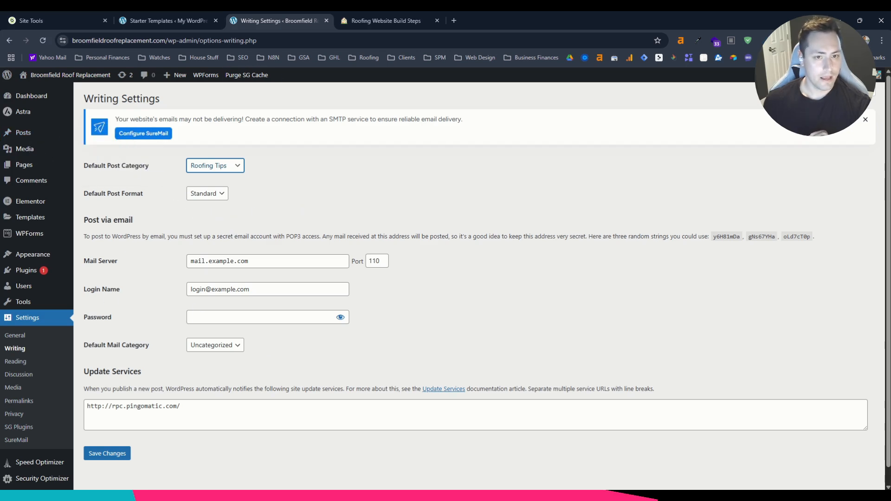
left_click(364, 20)
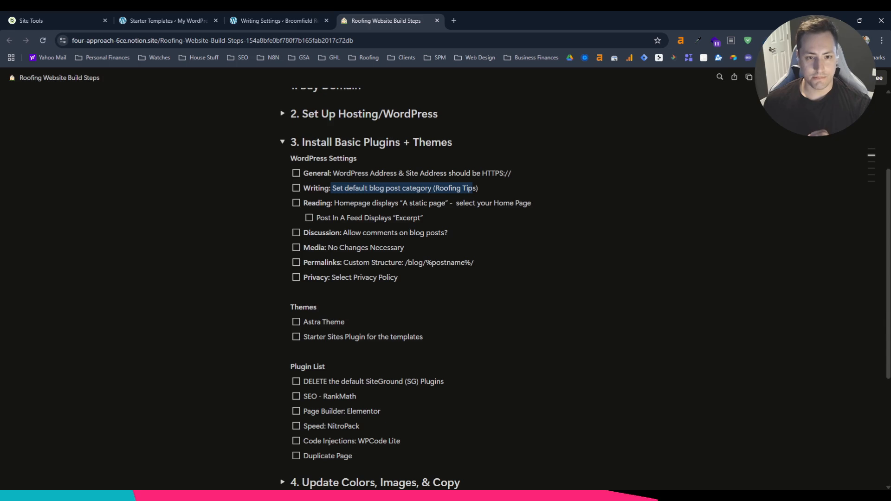
left_click(268, 21)
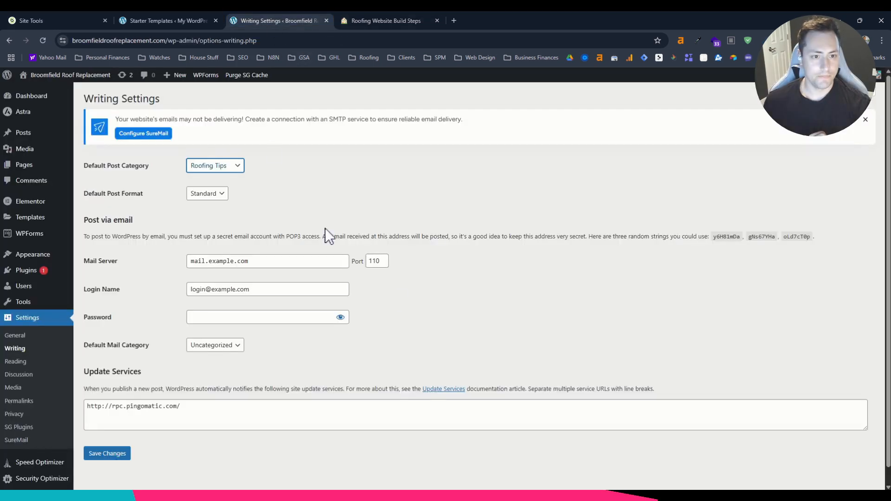
left_click(97, 456)
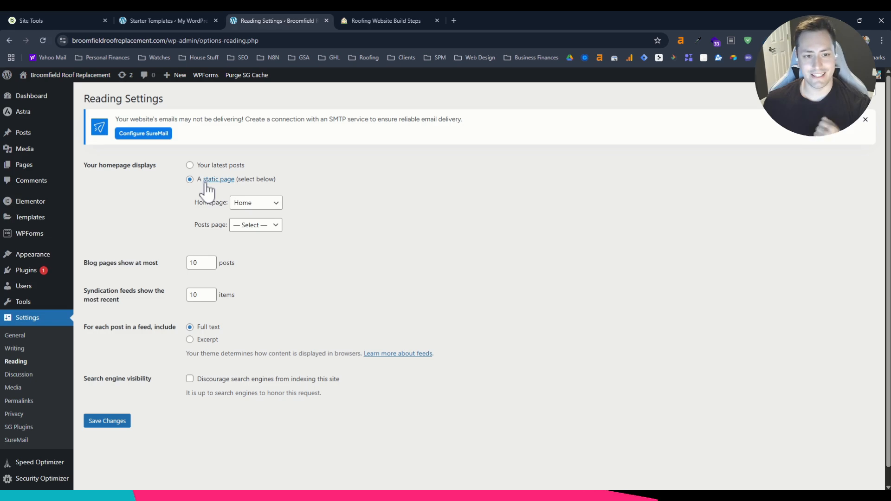
Check the Homepage and Posts page choices in the Reading Settings and save with Home as the static homepage.
left_click(249, 204)
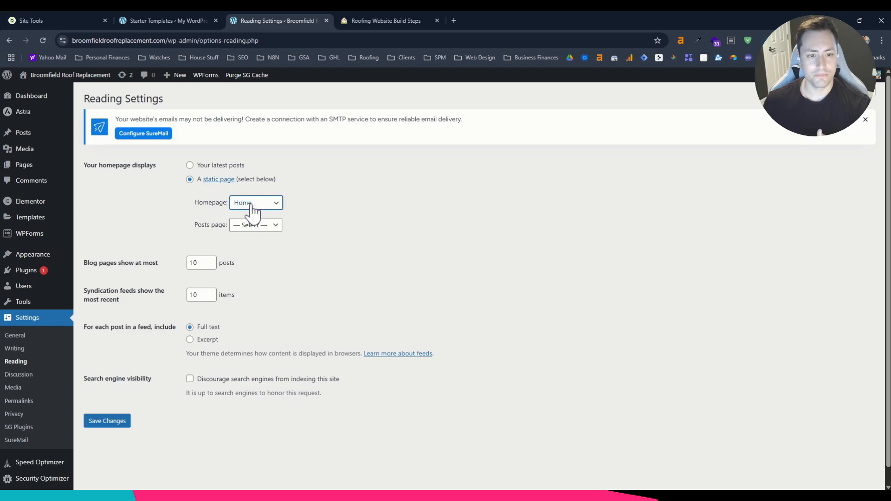
left_click(254, 225)
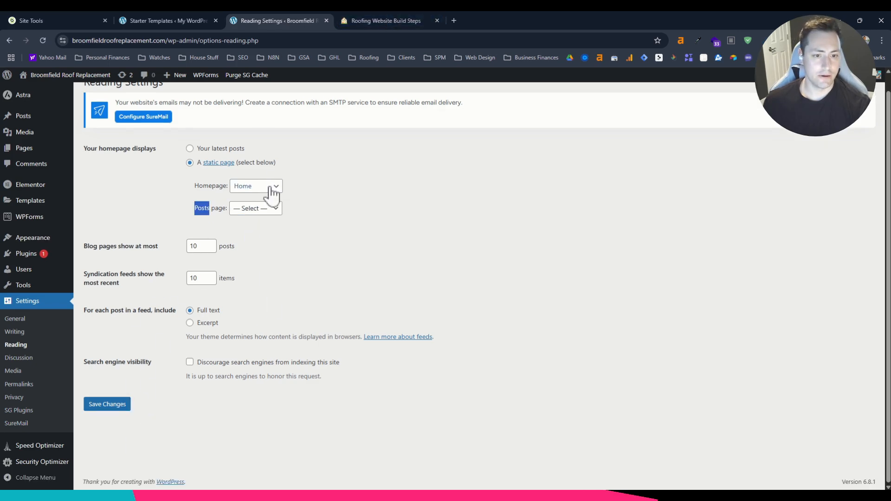
left_click(118, 408)
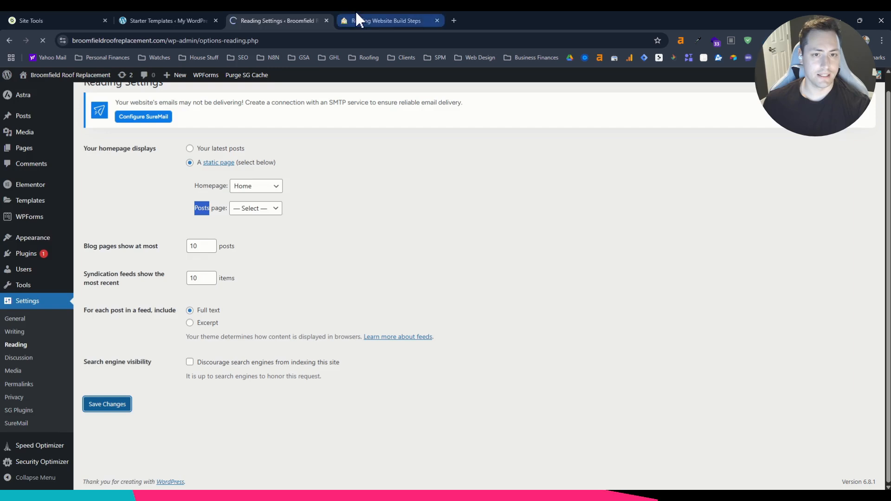
Check the post feed item in the build checklist, set feed posts to include an Excerpt, and save the Reading Settings.
left_click(357, 18)
left_click_drag(320, 217, 407, 218)
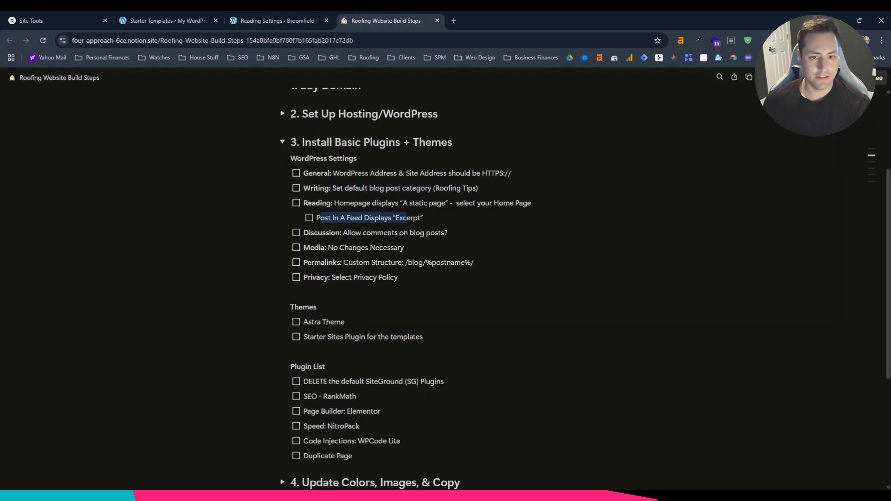
left_click(277, 20)
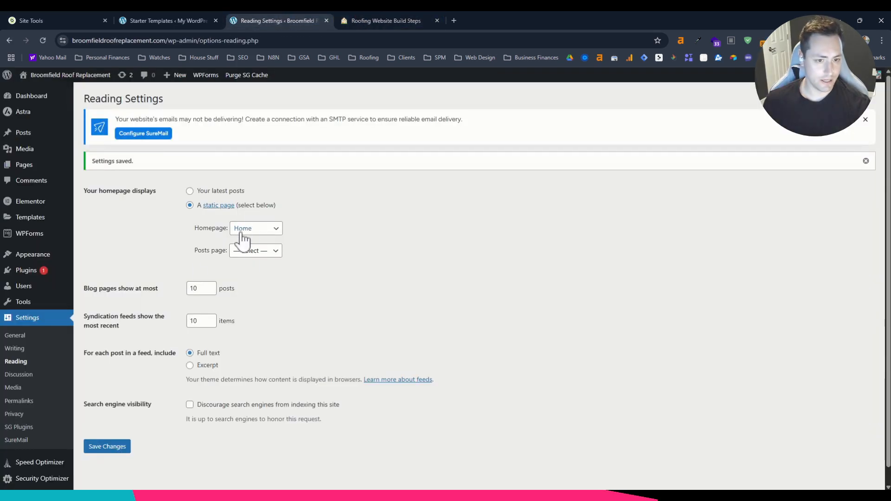
left_click(108, 447)
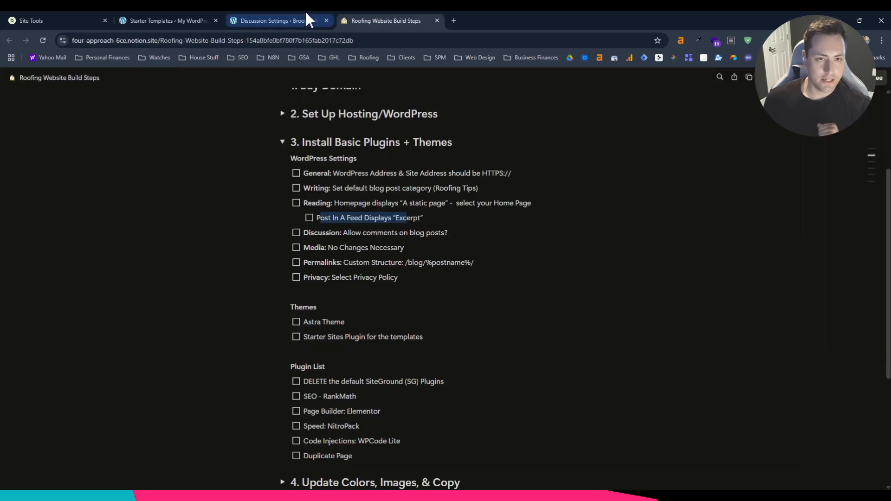
Disable notifying linked blogs, pingbacks and trackbacks, and comments on new posts in the default post settings of the Discussion Settings.
left_click(303, 17)
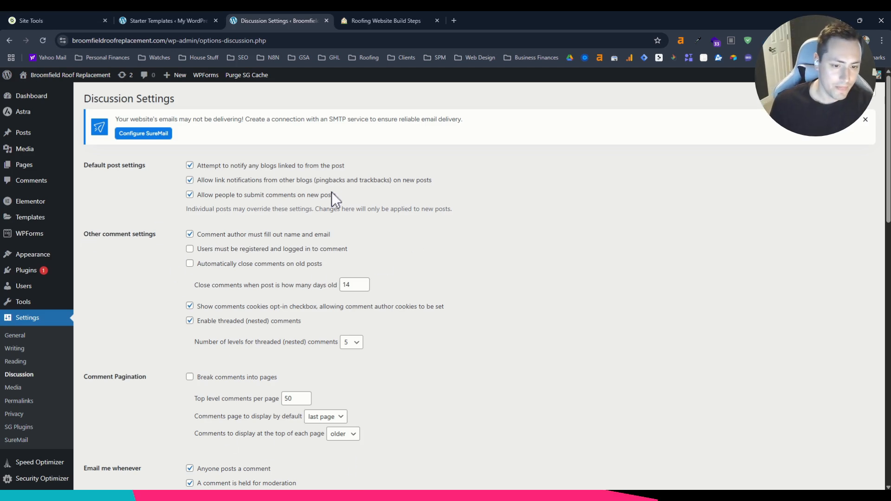
scroll(306, 247, "down", 3)
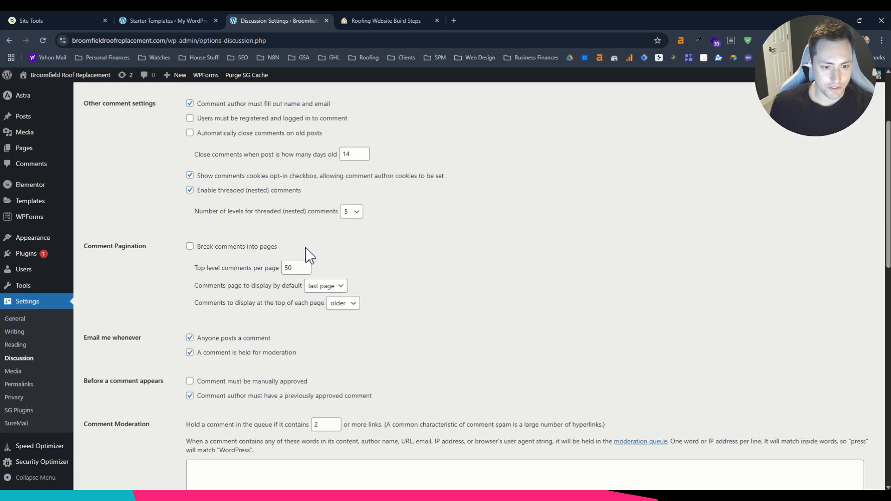
left_click(190, 344)
scroll(192, 343, "up", 3)
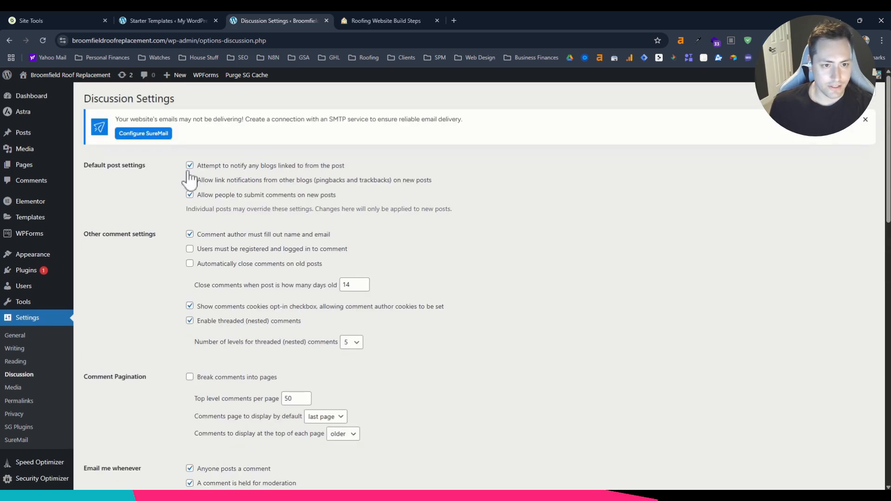
left_click(190, 165)
left_click(189, 180)
left_click(190, 195)
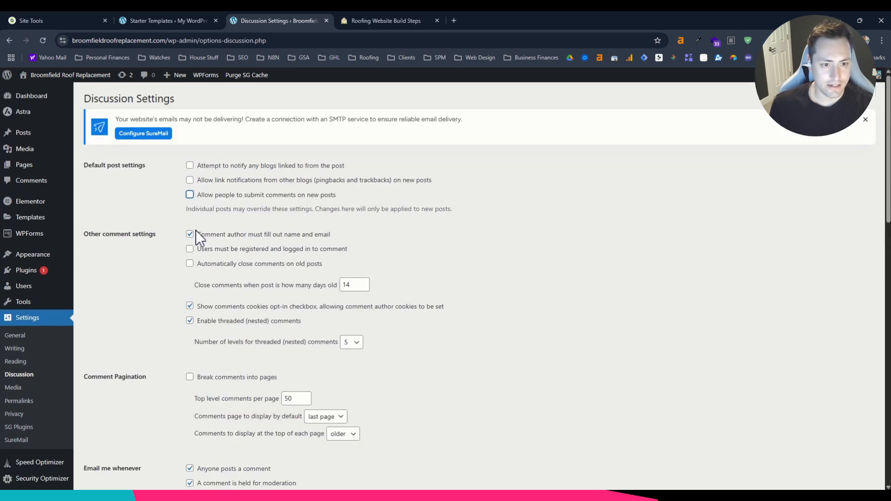
Disable the comment cookies opt-in, threaded comments, both comment e-mail notifications and the previously approved comment requirement, and save the Discussion Settings.
left_click(190, 306)
left_click(190, 321)
scroll(188, 302, "down", 4)
left_click(190, 283)
left_click(190, 297)
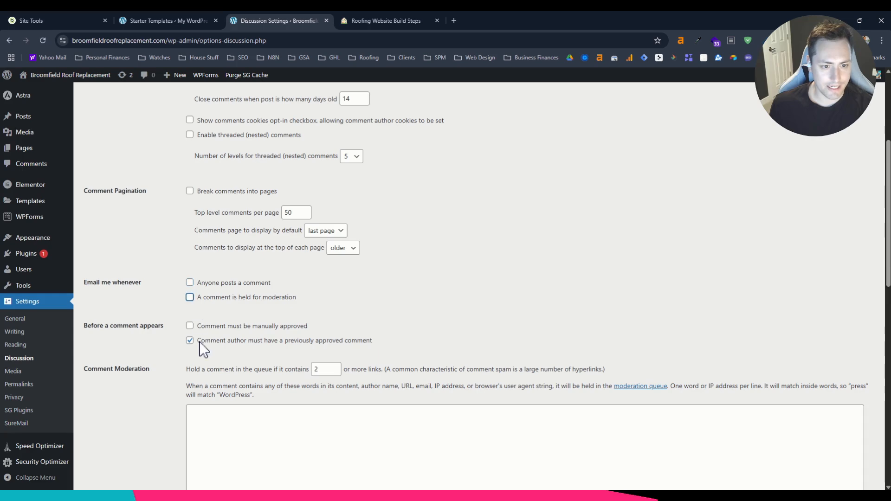
left_click(190, 340)
scroll(196, 327, "down", 13)
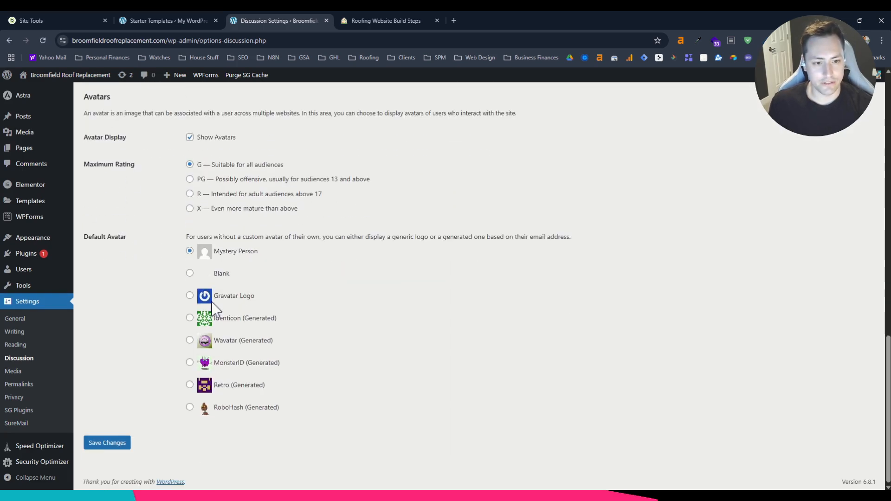
left_click(122, 443)
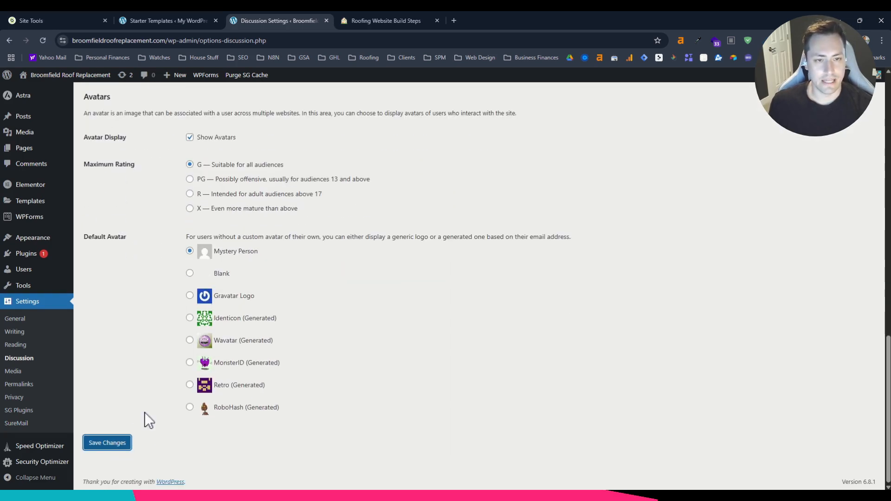
left_click(99, 446)
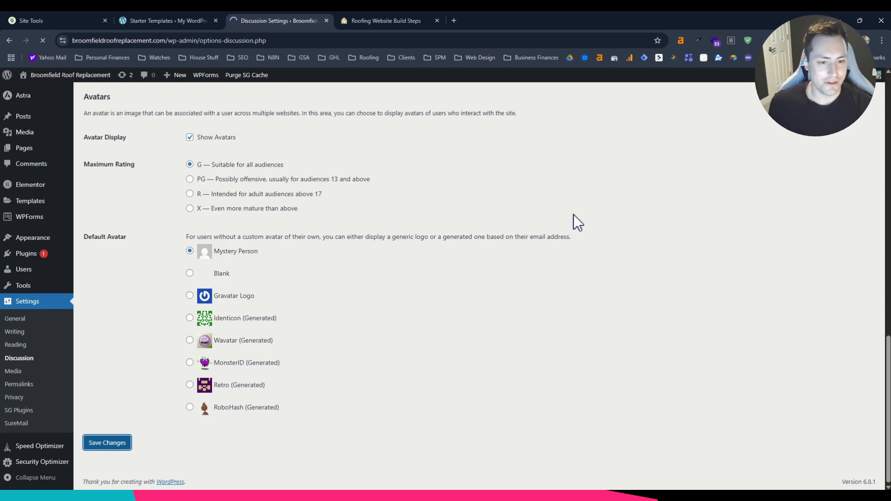
Check the Media and Permalinks items in the build checklist and set the permalink structure to the custom structure /blog/%postname%/.
key("ctrl+Tab")
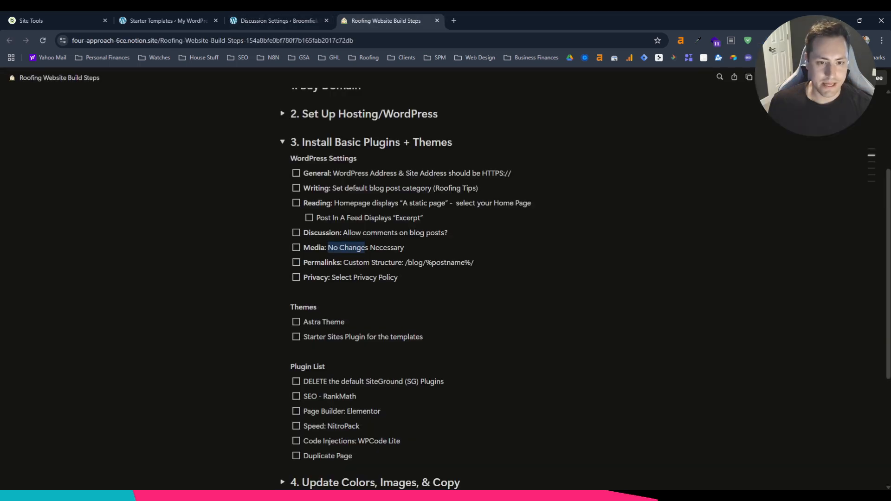
left_click(265, 20)
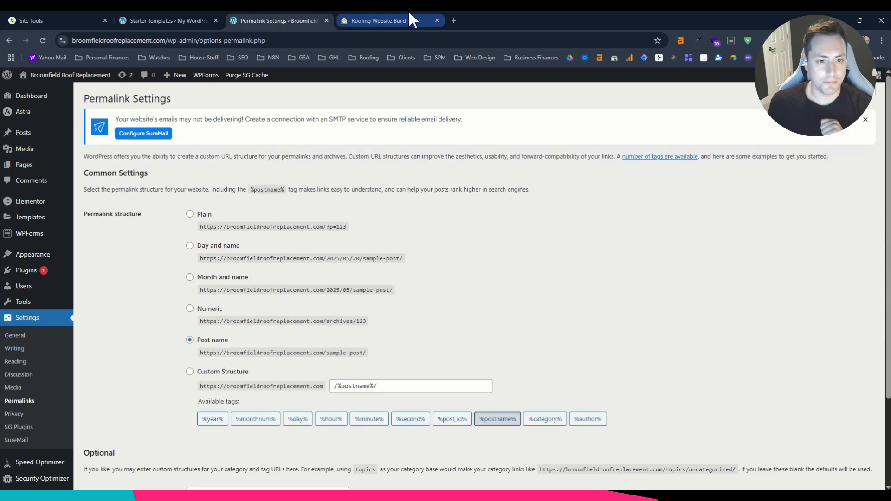
left_click(388, 24)
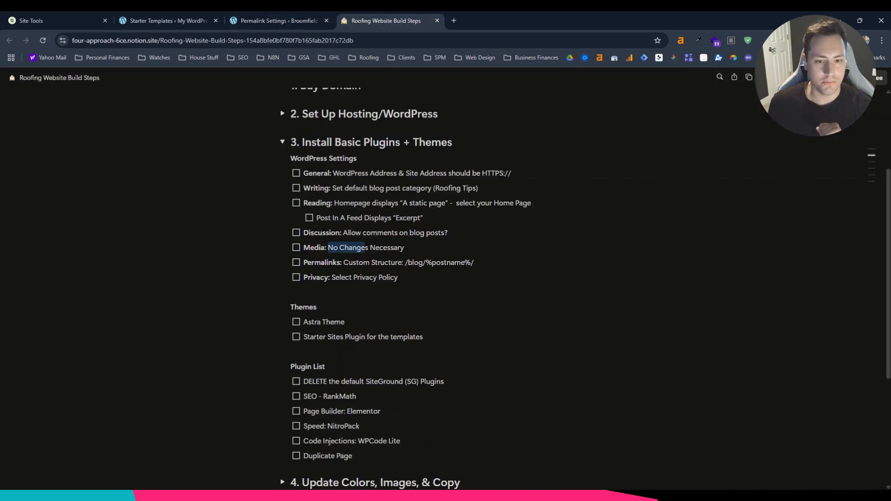
left_click_drag(344, 263, 349, 262)
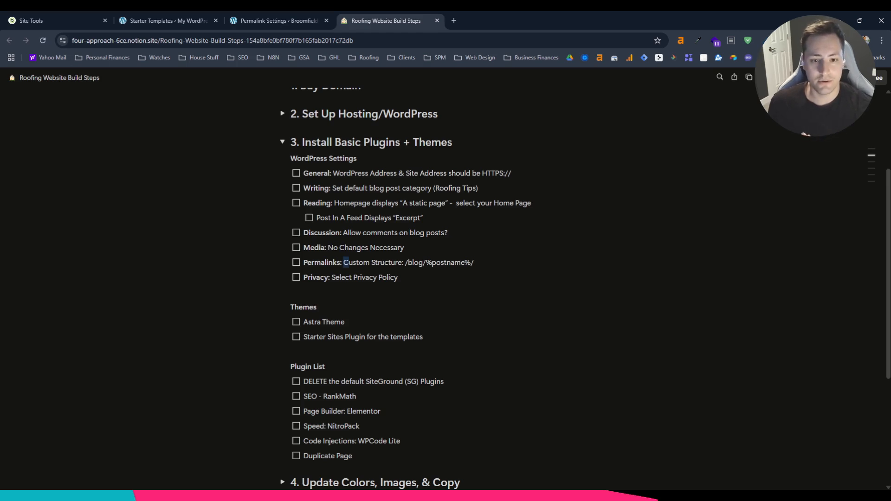
left_click_drag(404, 263, 426, 262)
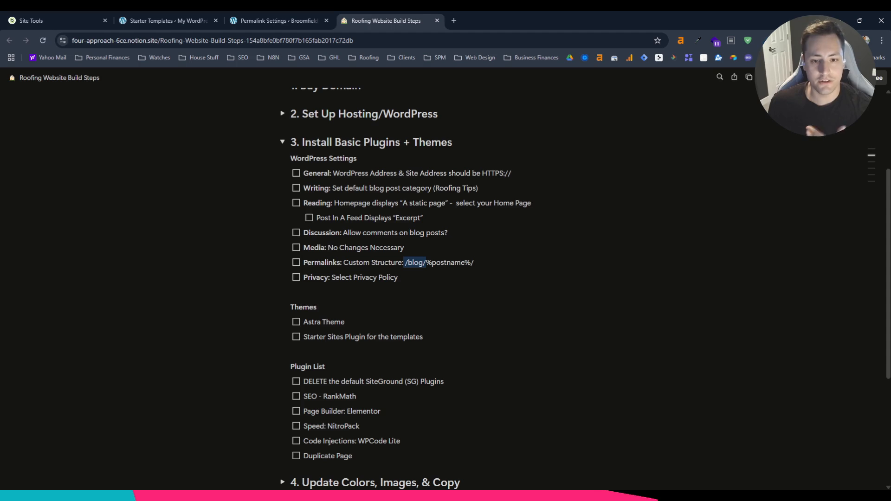
left_click(286, 11)
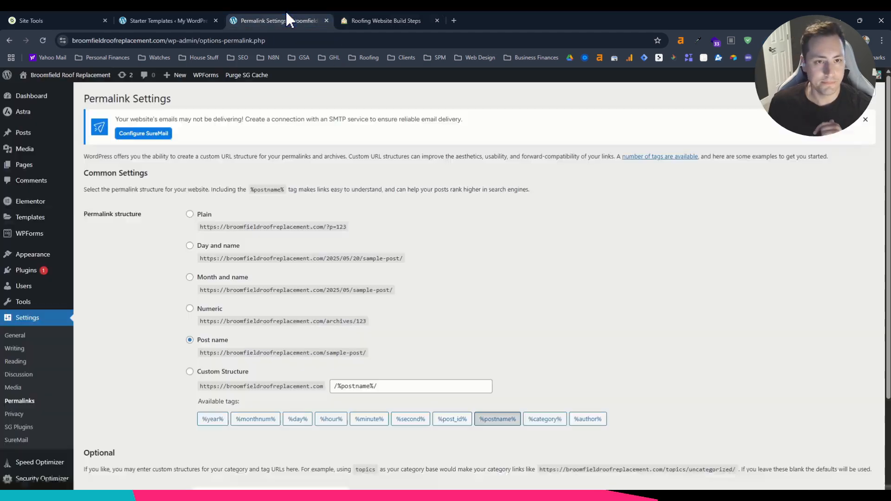
left_click(190, 371)
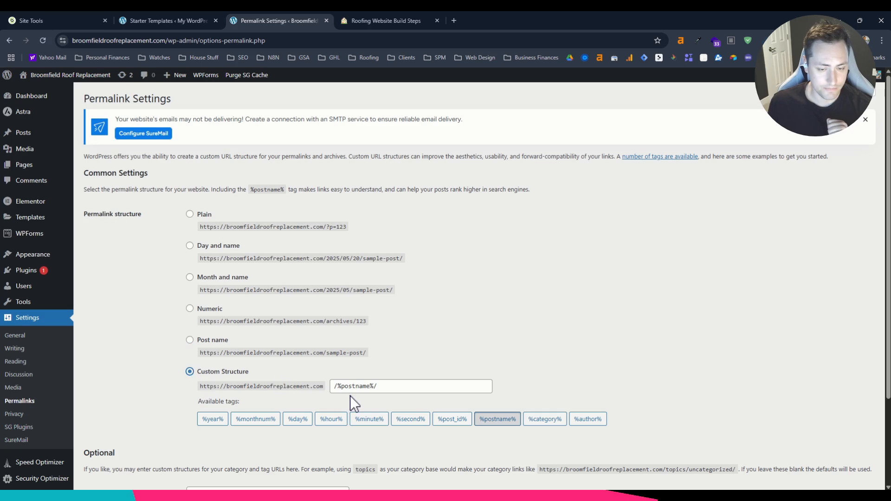
left_click(334, 386)
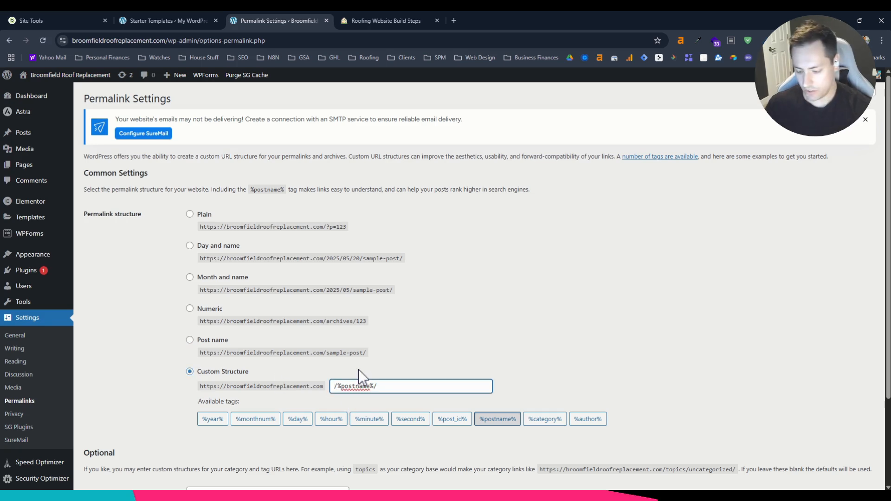
type("/blog")
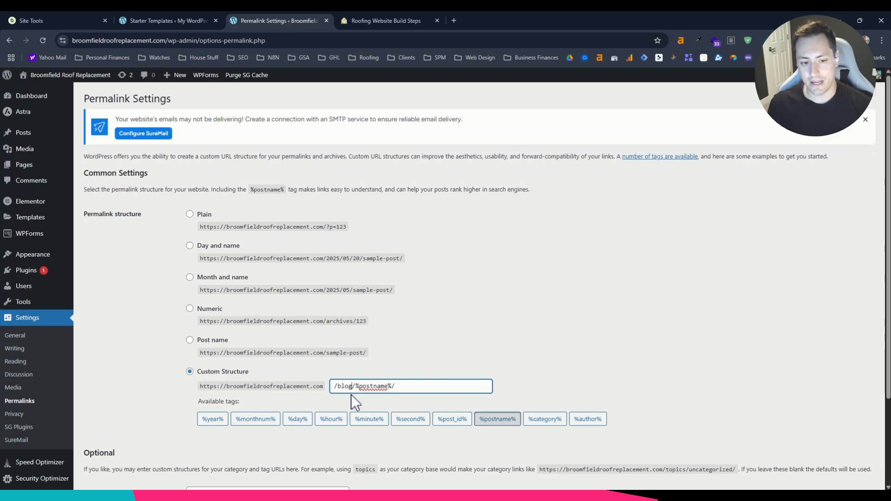
scroll(351, 367, "down", 2)
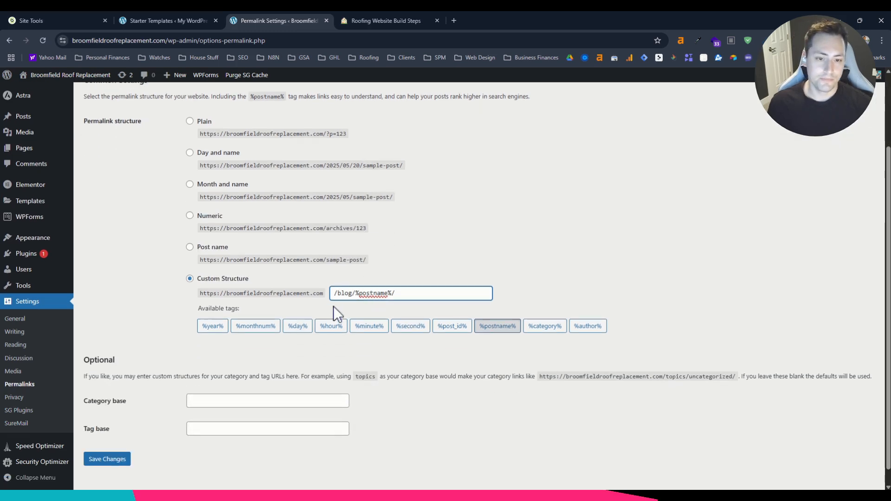
Create a new Privacy Policy page from the Privacy Settings, look through its suggested text and publish it.
left_click(14, 414)
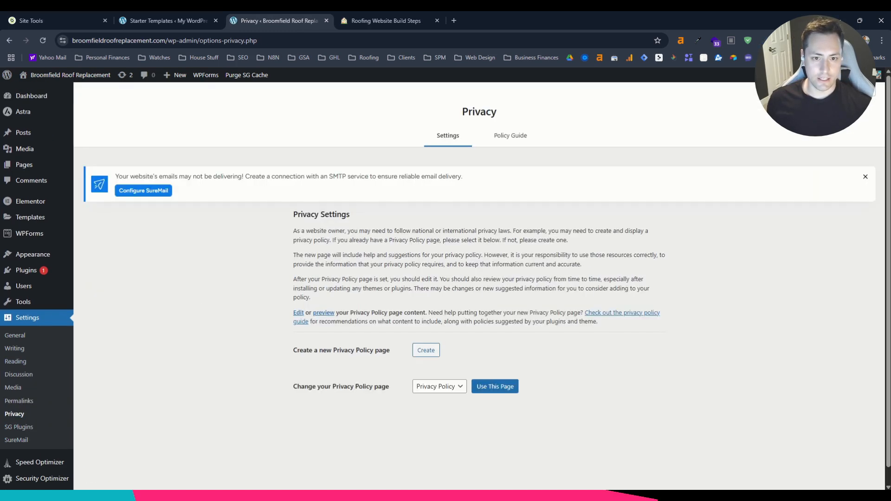
left_click(430, 353)
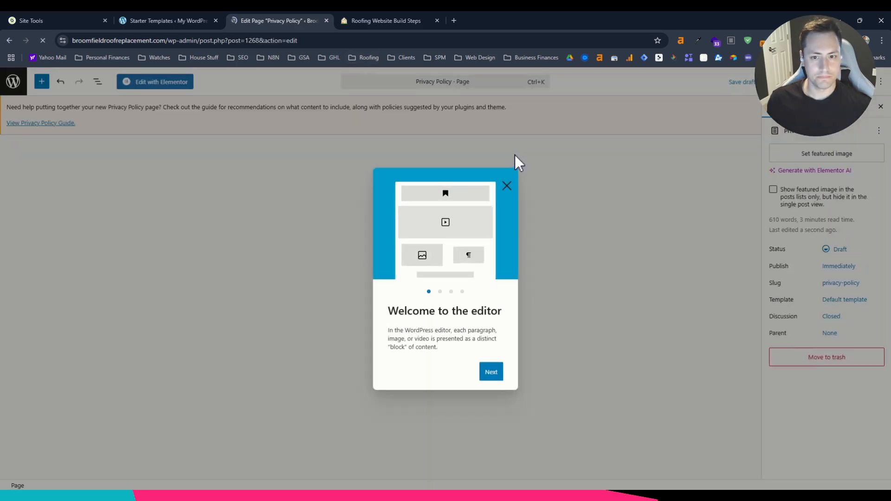
left_click(506, 185)
scroll(213, 239, "down", 20)
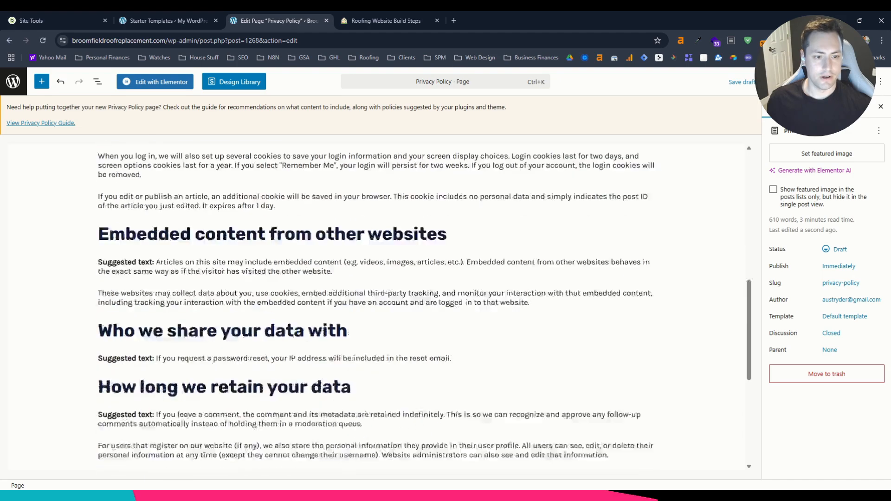
scroll(385, 379, "up", 4)
scroll(389, 386, "up", 10)
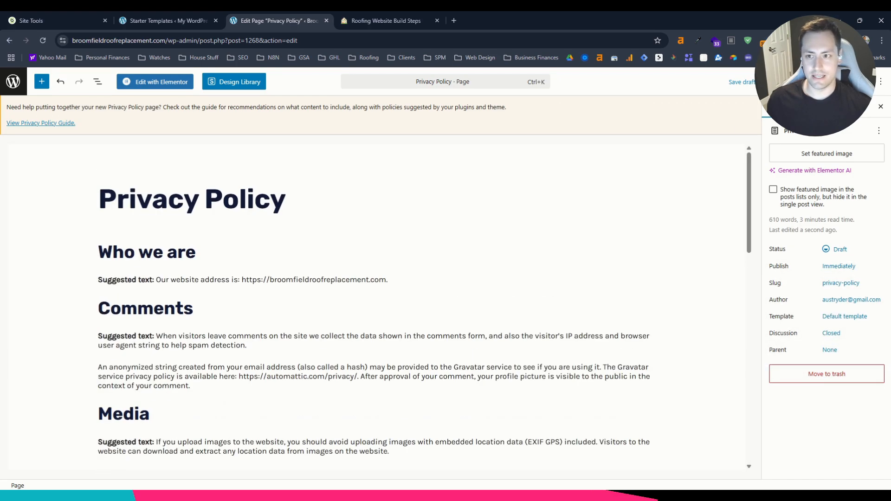
left_click(831, 82)
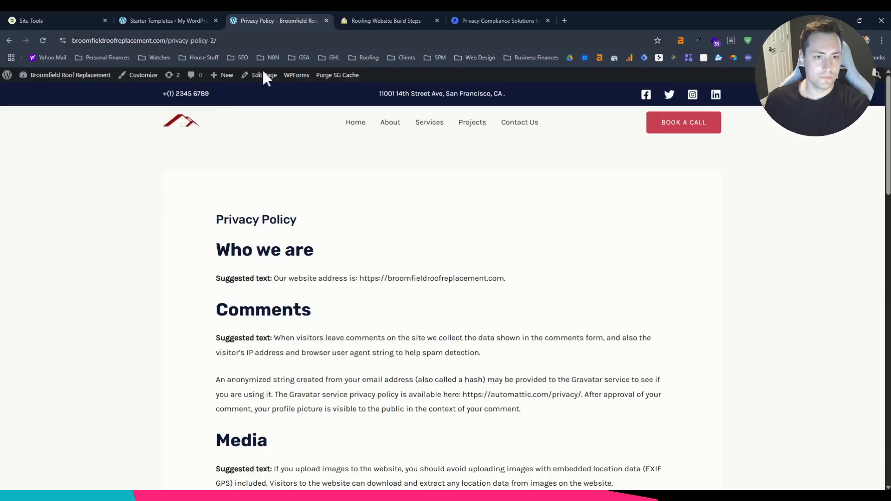
Return to the Privacy Settings and assign the Privacy Policy page as the site's privacy policy page.
left_click(39, 76)
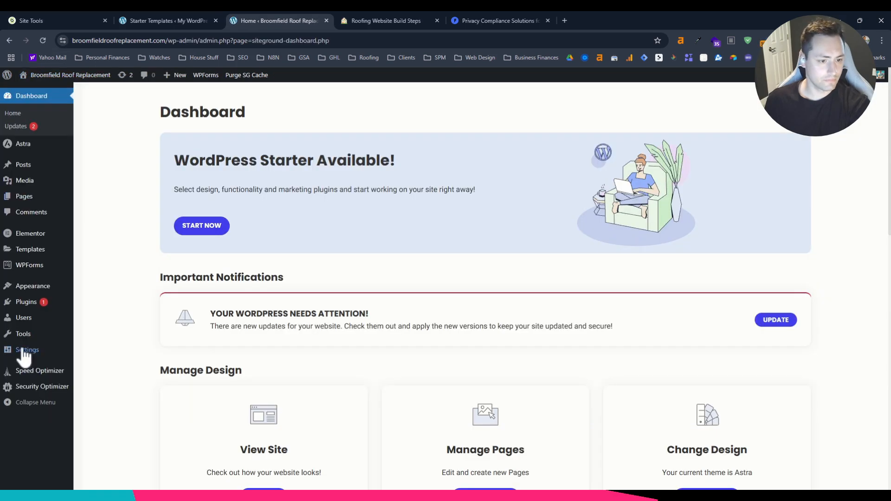
mouse_move(24, 355)
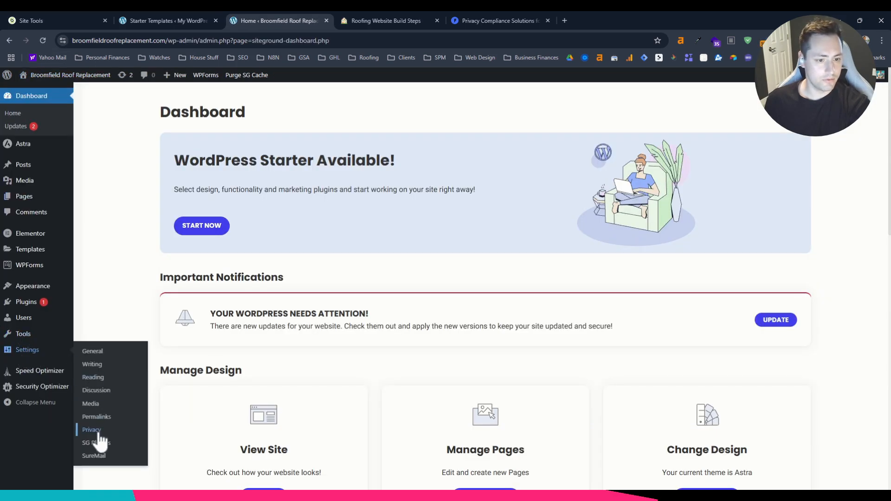
left_click(76, 432)
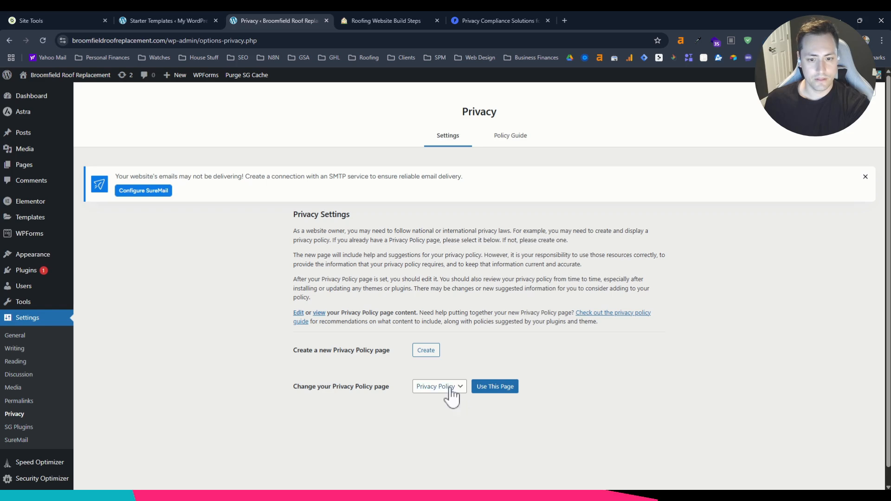
left_click(449, 389)
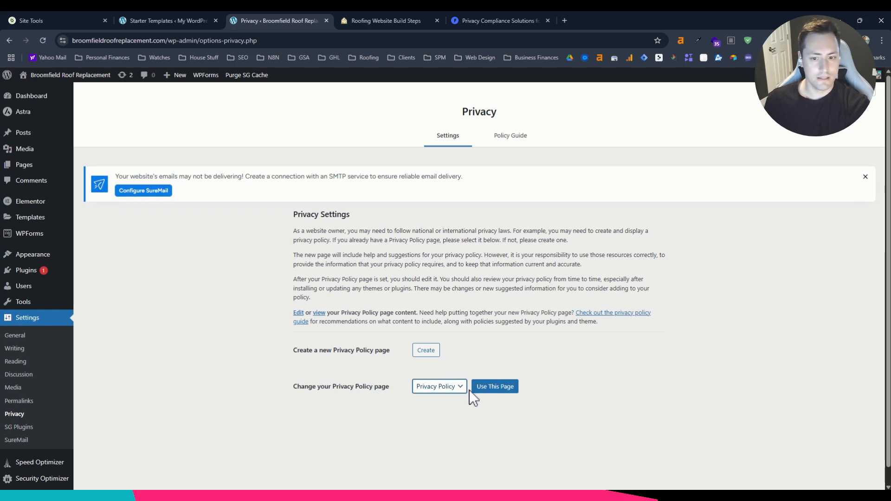
left_click(496, 389)
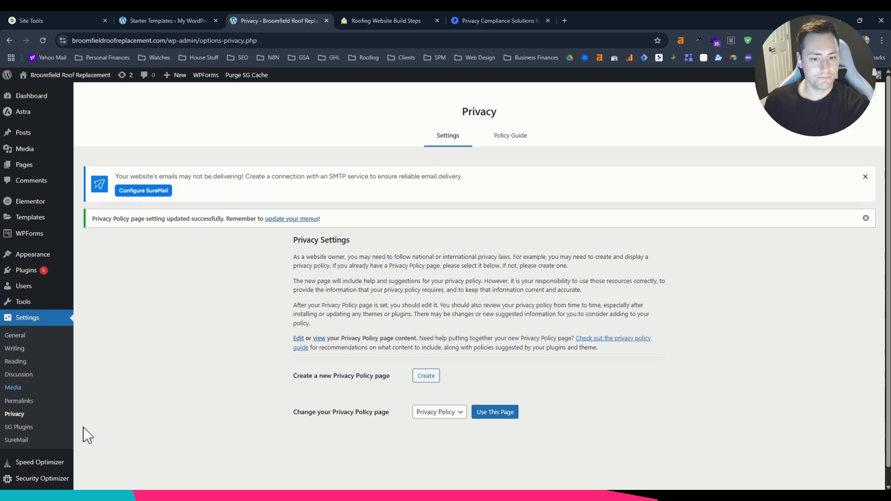
Look over the SureMail settings and compare the plugin list in the build checklist with the site's installed plugins.
left_click(19, 427)
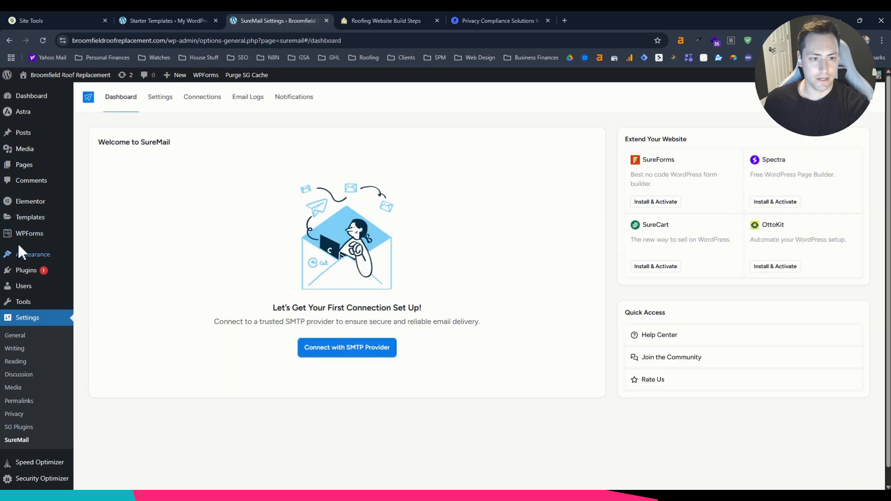
left_click(373, 19)
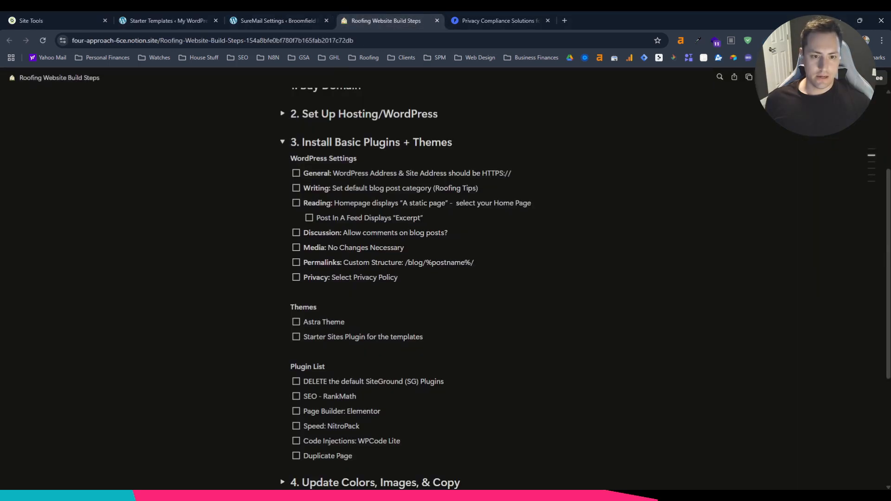
scroll(445, 287, "down", 3)
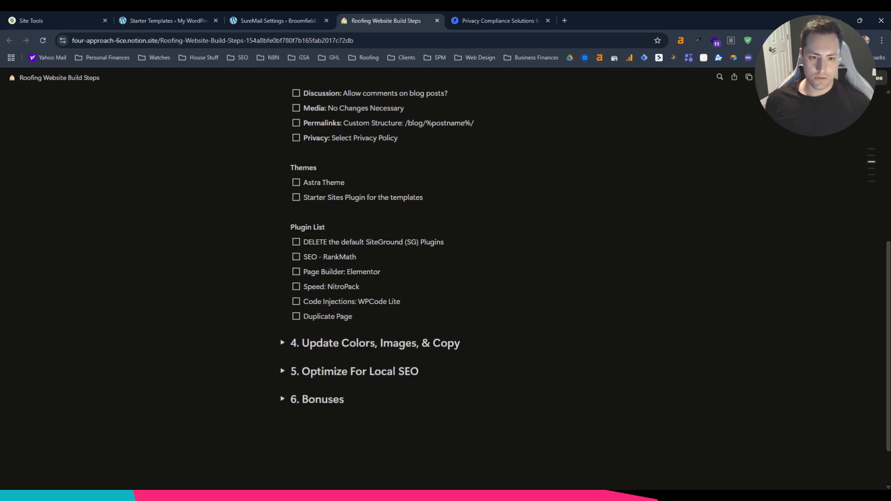
left_click(297, 20)
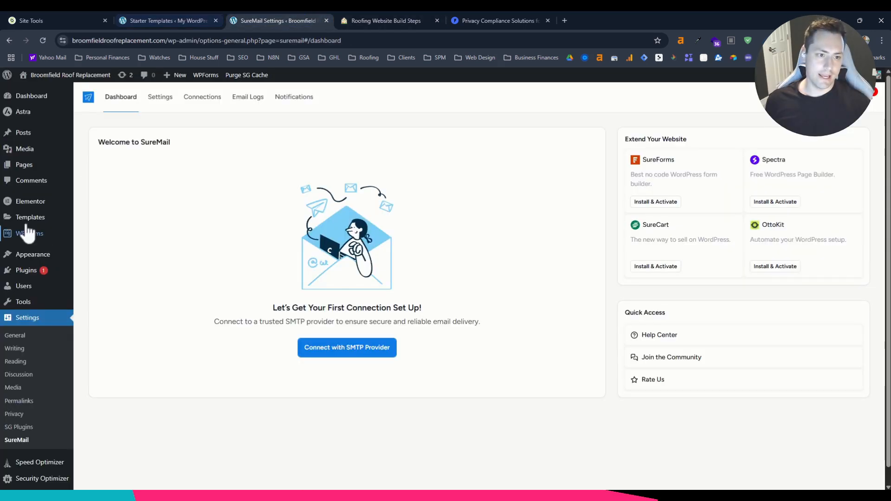
left_click(33, 271)
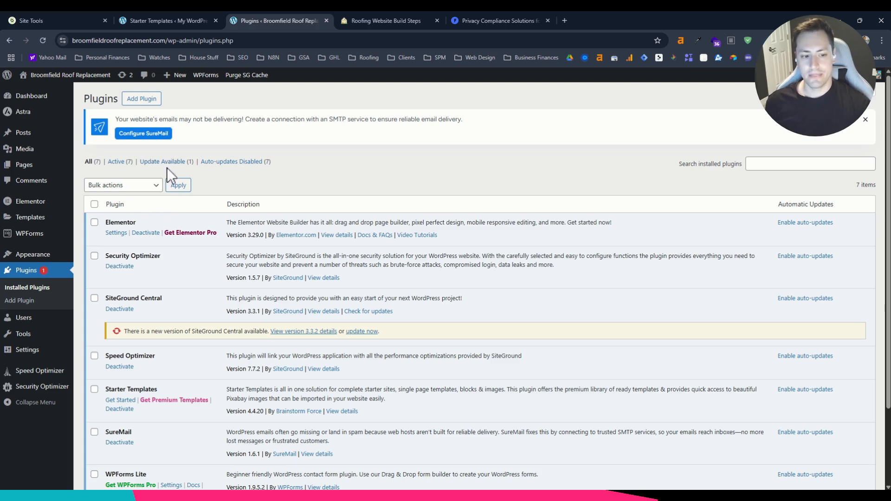
scroll(165, 274, "down", 2)
scroll(163, 279, "down", 1)
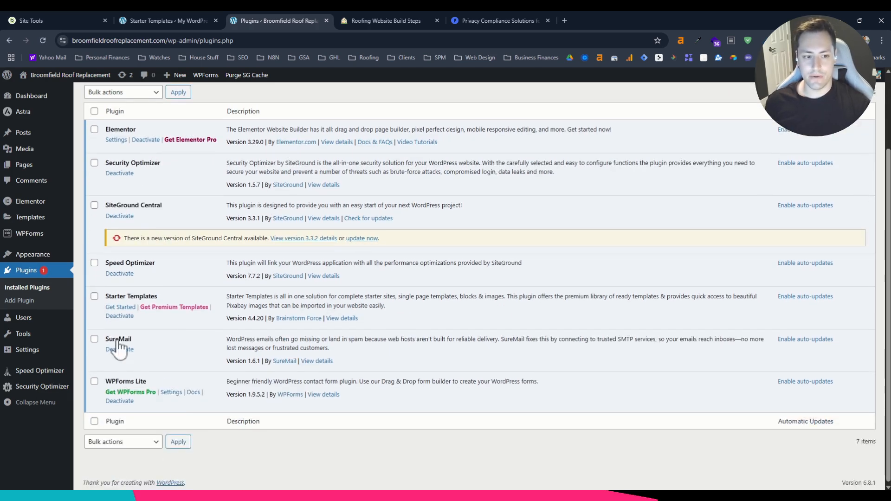
left_click_drag(149, 297, 129, 297)
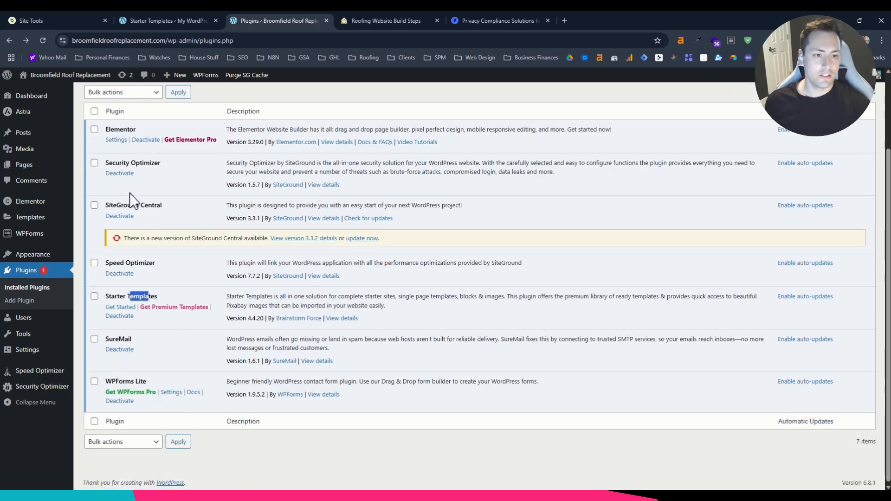
Deactivate the Security Optimizer, SiteGround Central and Speed Optimizer plugins together as a bulk action.
left_click(94, 163)
left_click(94, 205)
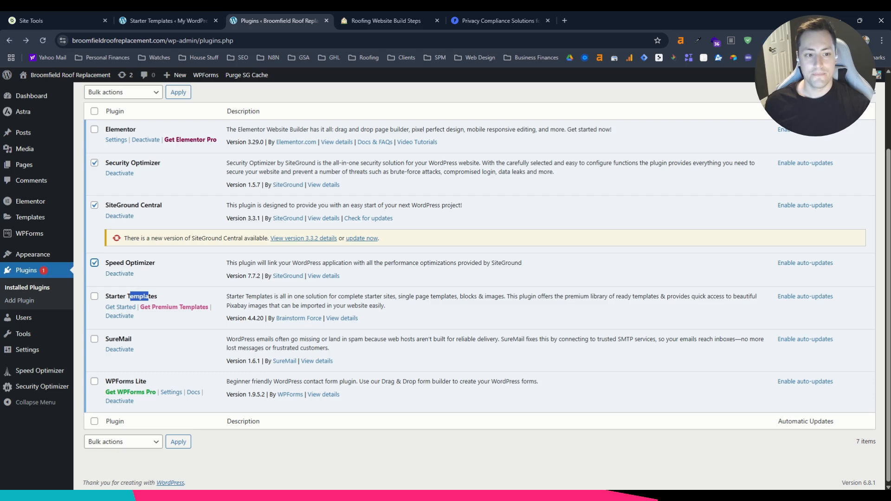
left_click_drag(114, 263, 147, 262)
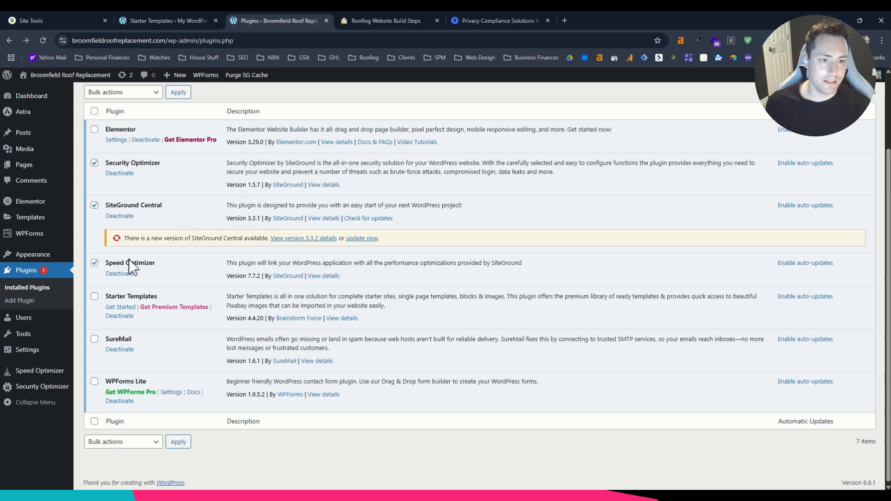
scroll(129, 261, "up", 1)
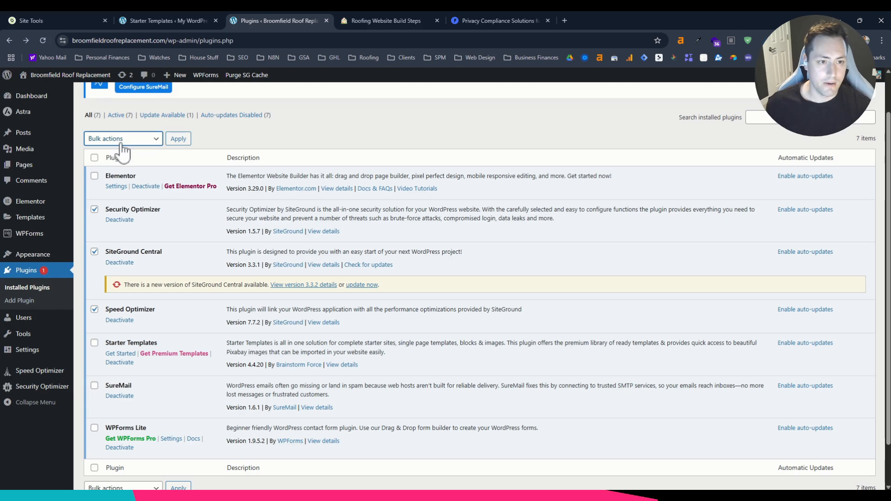
left_click(115, 174)
left_click(173, 144)
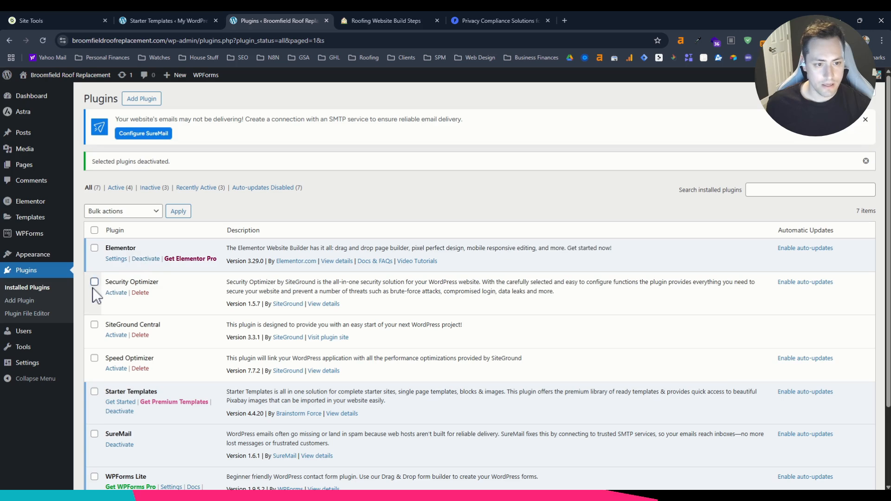
Delete the deactivated Security Optimizer, SiteGround Central and Speed Optimizer plugins in bulk and confirm the deletion.
left_click(95, 283)
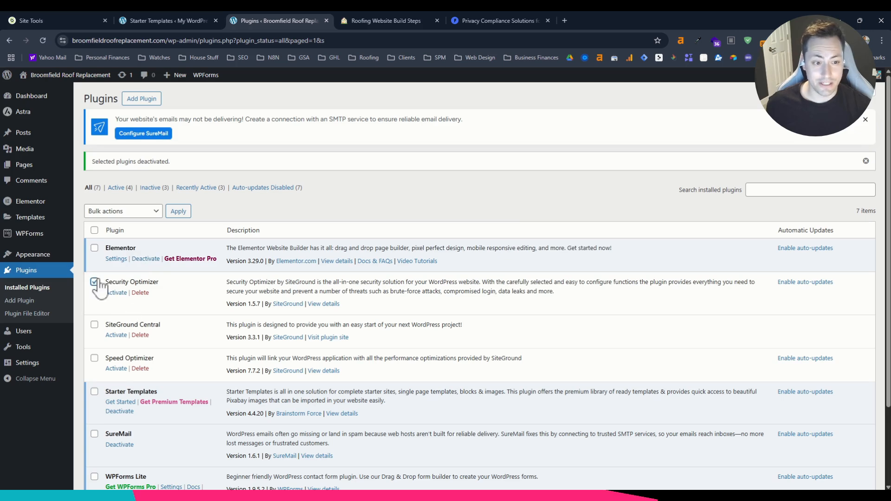
left_click(95, 325)
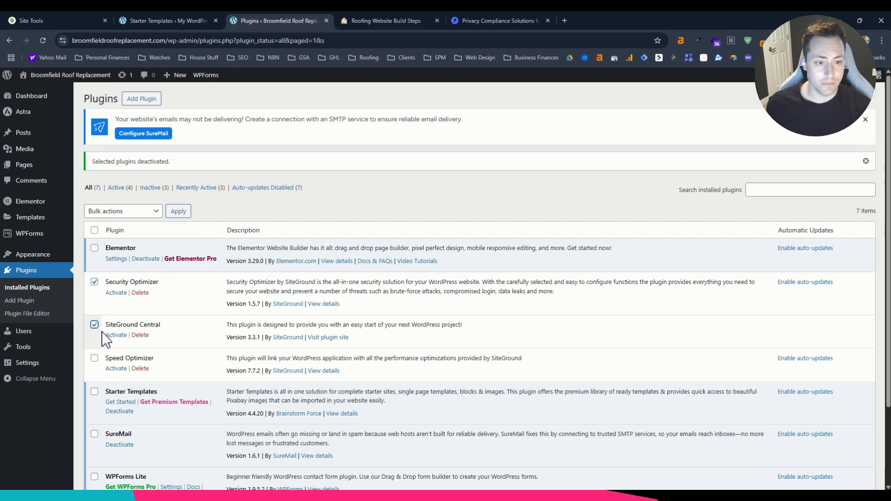
left_click(94, 358)
left_click(123, 212)
left_click(106, 282)
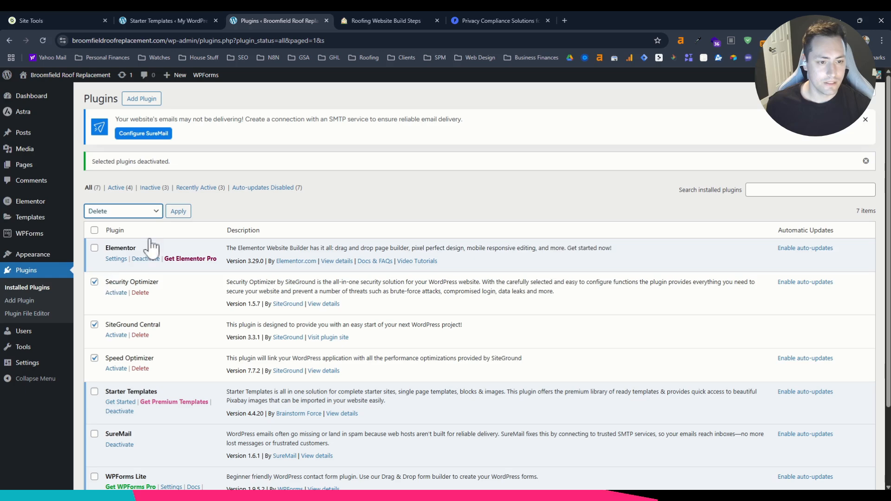
left_click(178, 211)
left_click(487, 108)
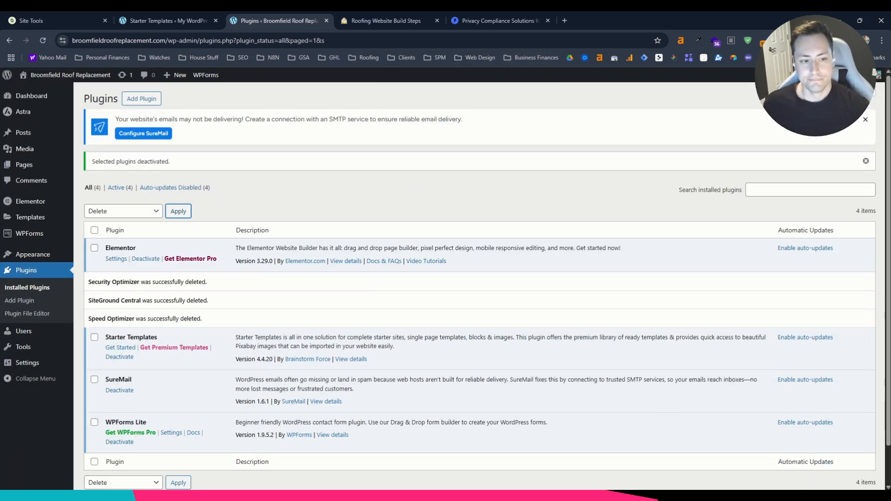
Search the plugin directory for "rankmath" as listed in the build checklist, and install and activate Rank Math SEO.
key("ctrl+Tab")
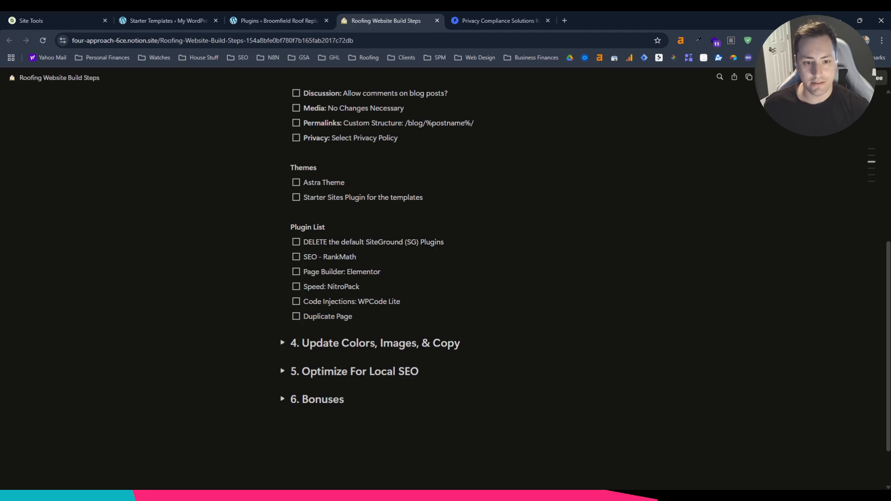
left_click(296, 18)
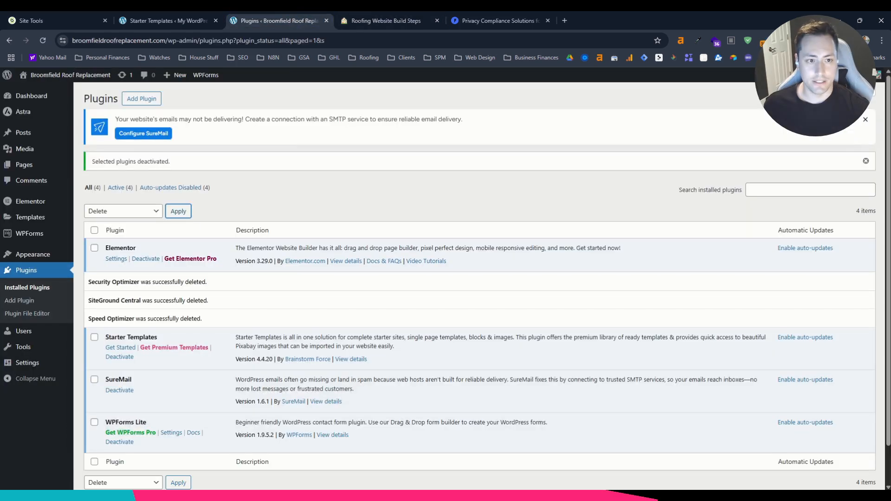
left_click(142, 101)
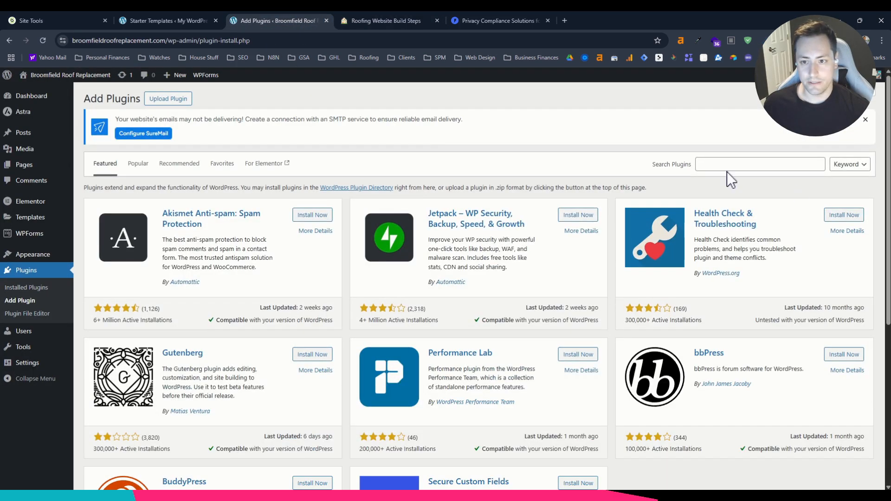
left_click(730, 165)
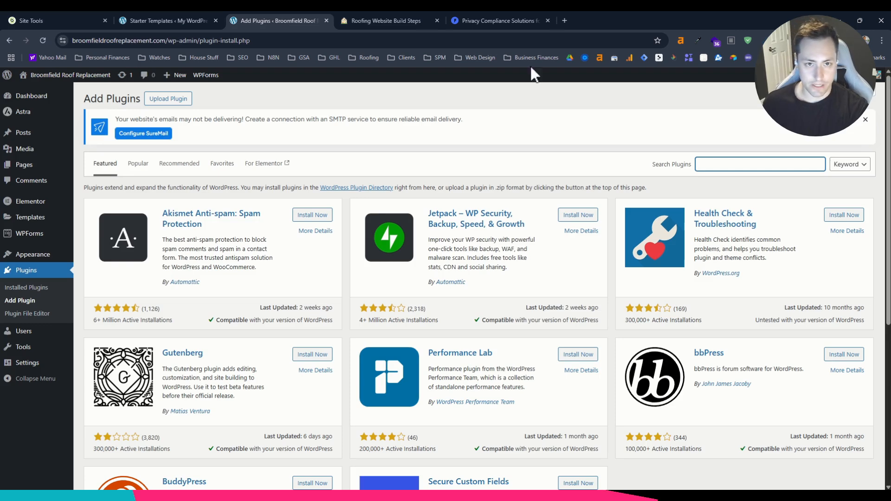
left_click(386, 21)
left_click(237, 21)
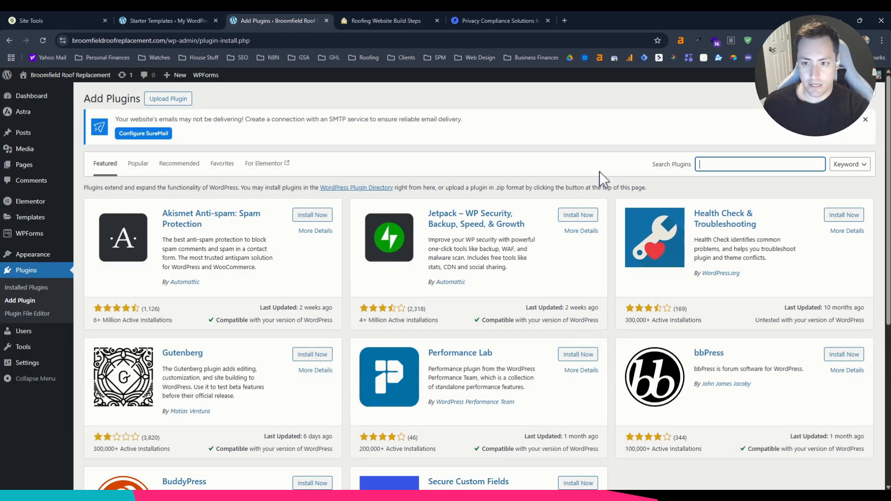
type("rankmath")
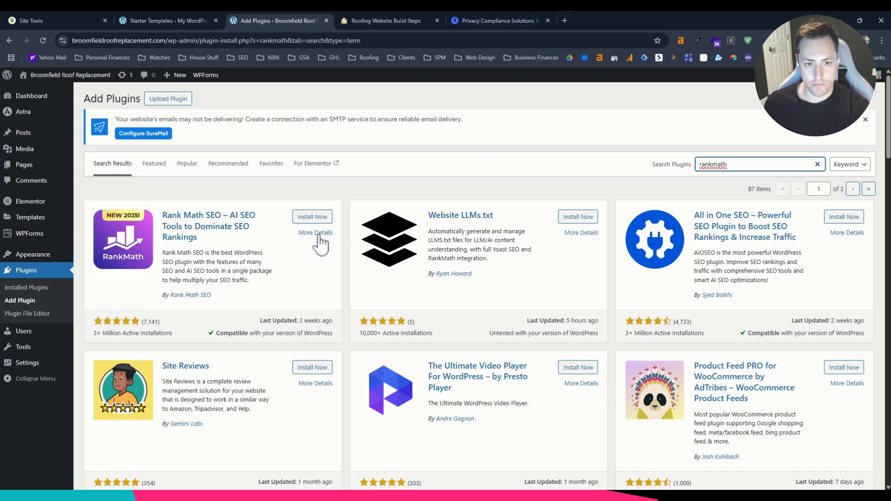
left_click(311, 217)
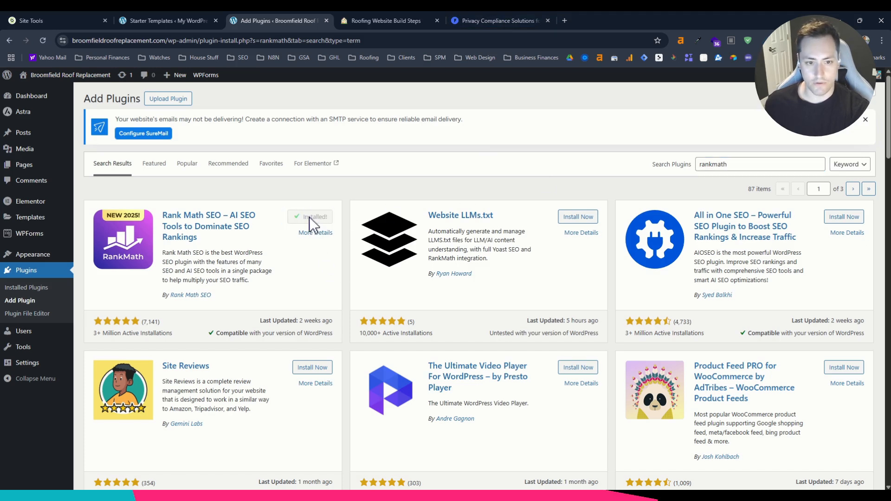
left_click(312, 217)
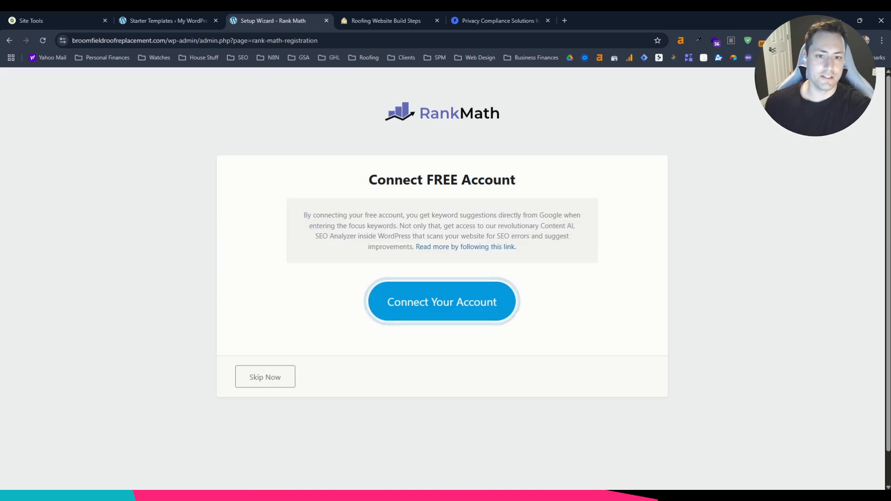
Connect the site to the Rank Math account on the Free Plan and start the setup wizard in Easy mode.
left_click(448, 303)
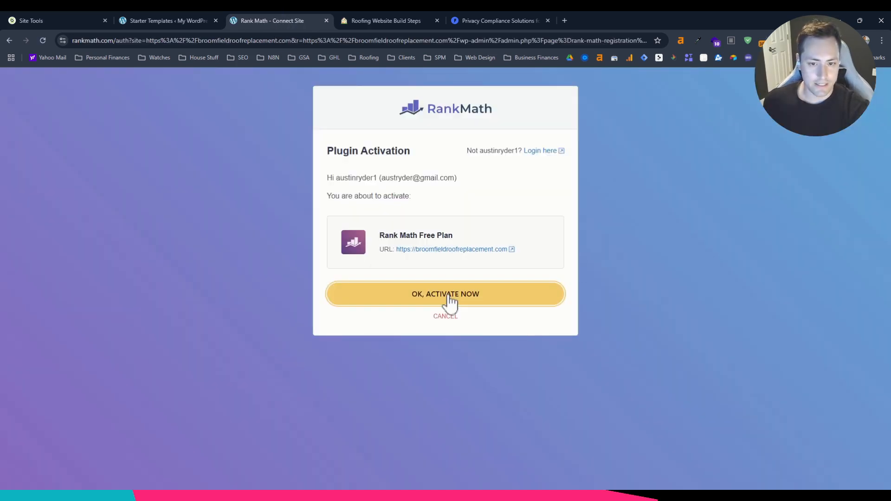
left_click(449, 302)
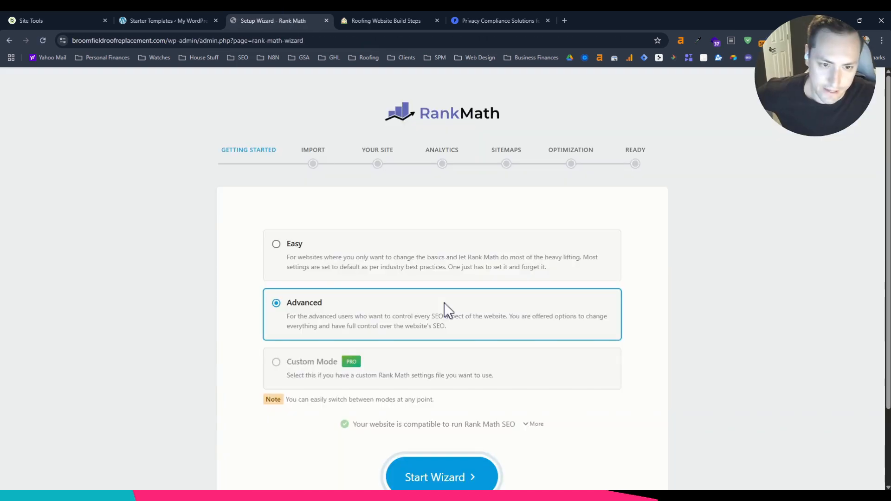
left_click(277, 244)
scroll(318, 289, "down", 2)
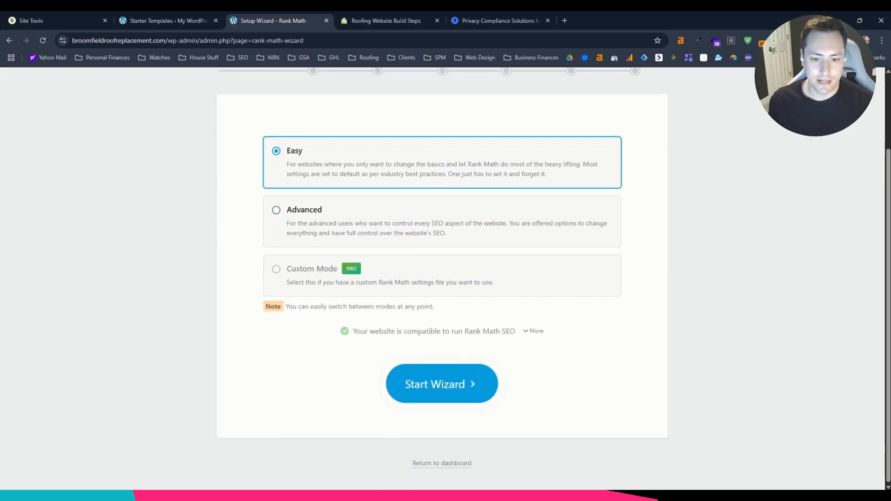
left_click(452, 383)
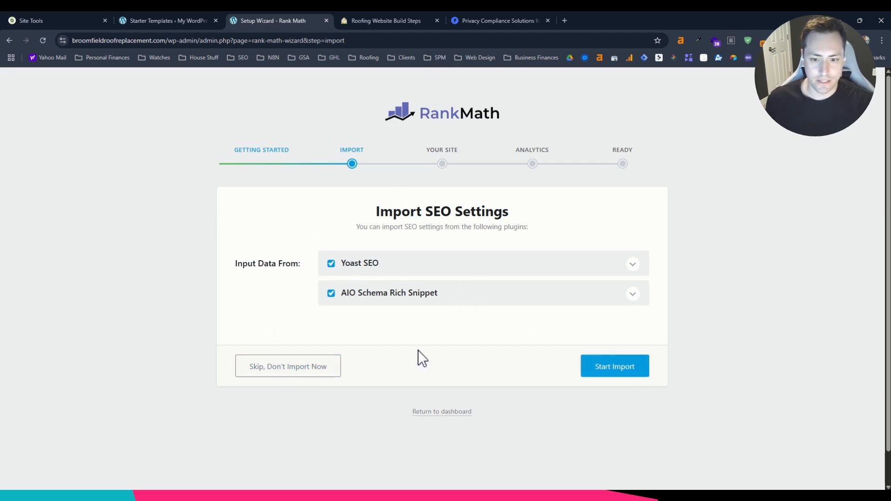
Skip the SEO settings import and define the website as a Small Business Site with the business type Roofing Contractor.
left_click(321, 375)
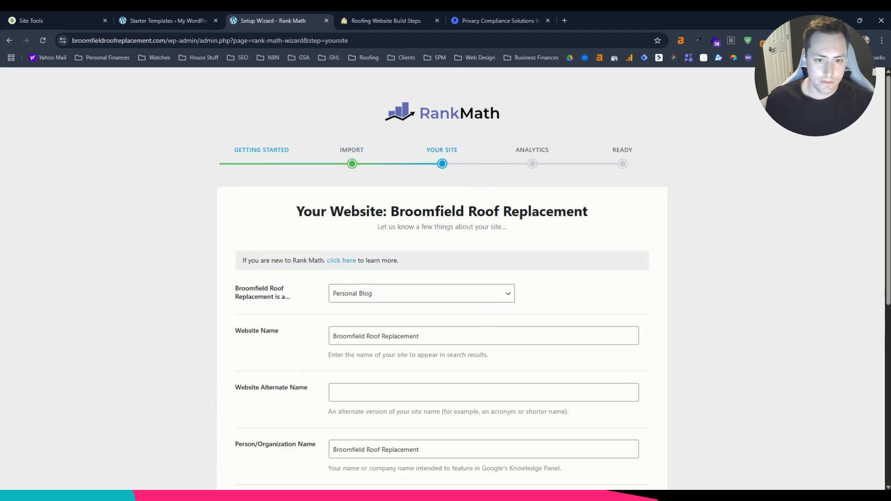
left_click(342, 291)
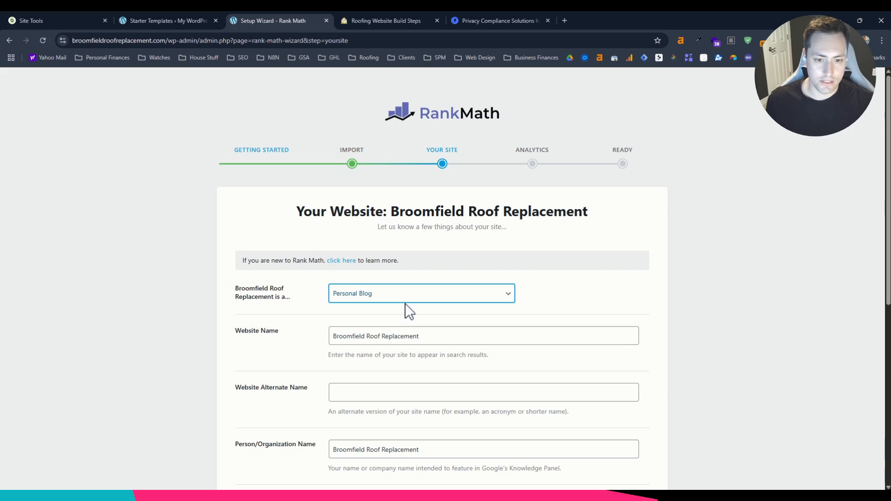
left_click(399, 346)
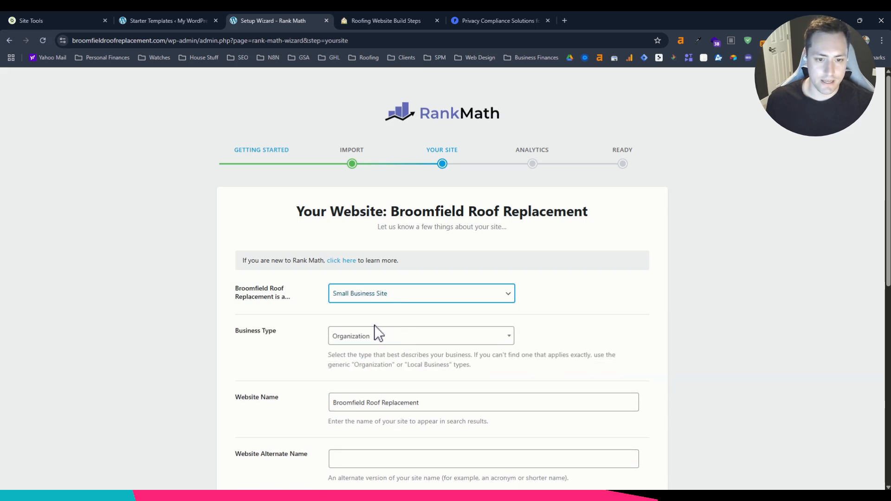
scroll(293, 314, "down", 1)
scroll(297, 321, "down", 1)
left_click(398, 246)
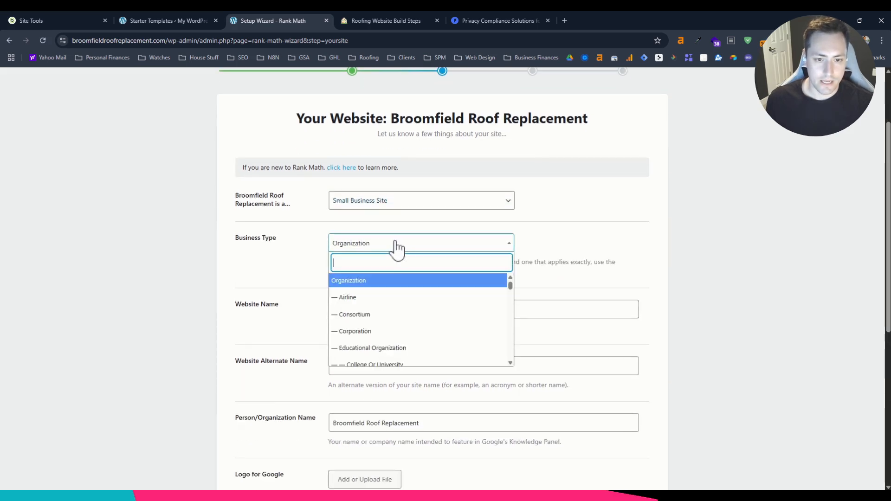
type("roof")
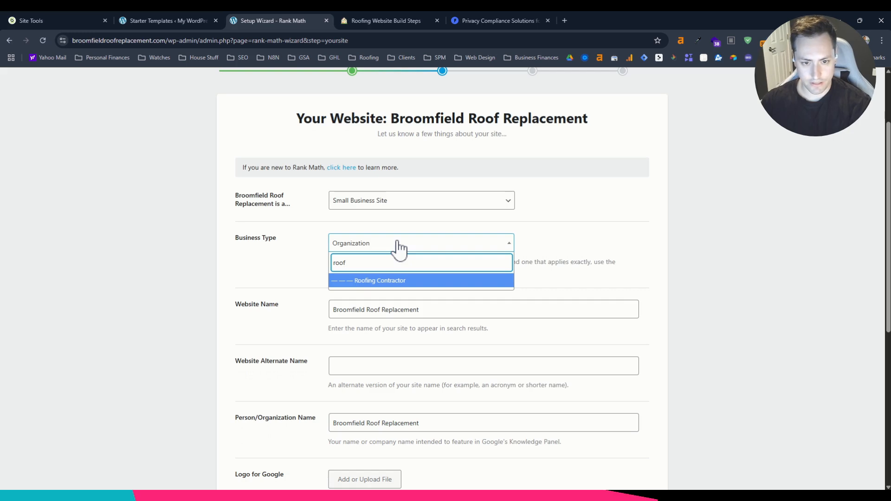
left_click(380, 282)
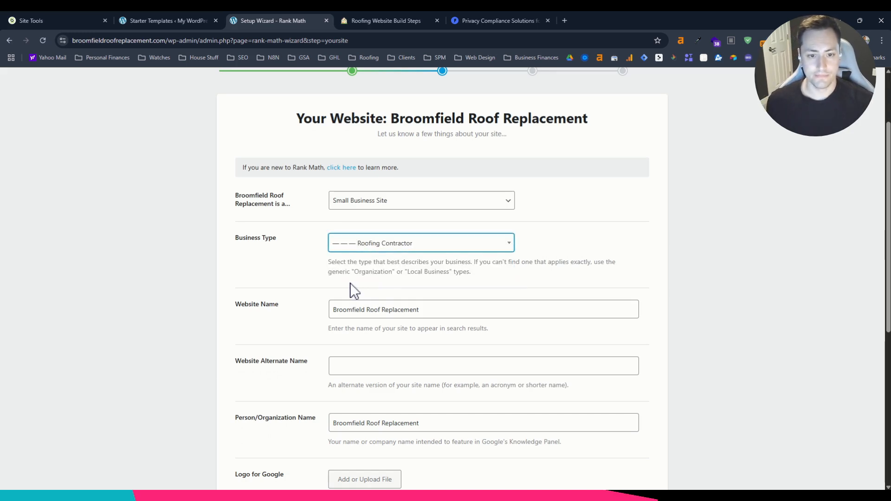
Look over the site name, organization name and logo fields, and save the Your Site settings.
scroll(353, 288, "down", 2)
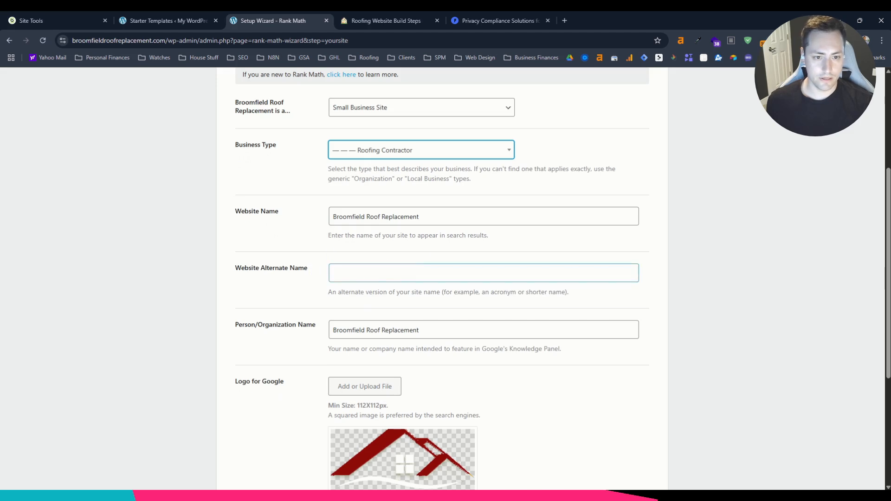
scroll(378, 249, "down", 1)
scroll(409, 321, "down", 2)
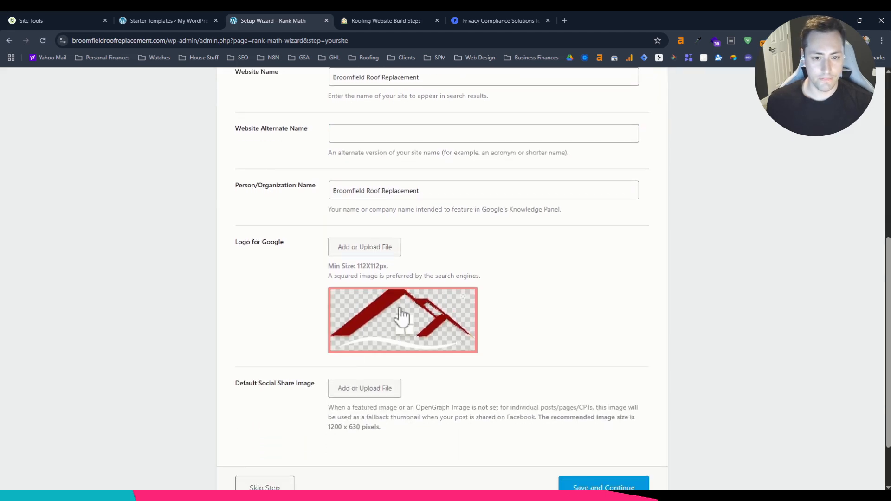
scroll(310, 269, "down", 2)
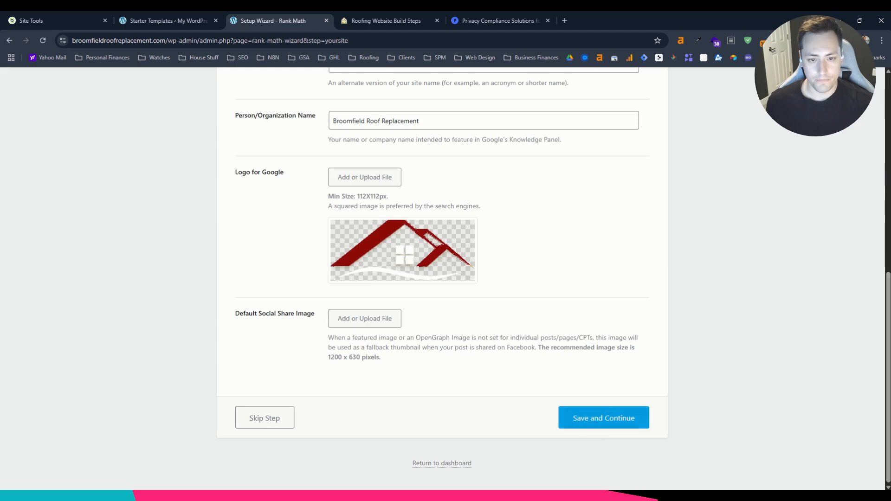
left_click(603, 417)
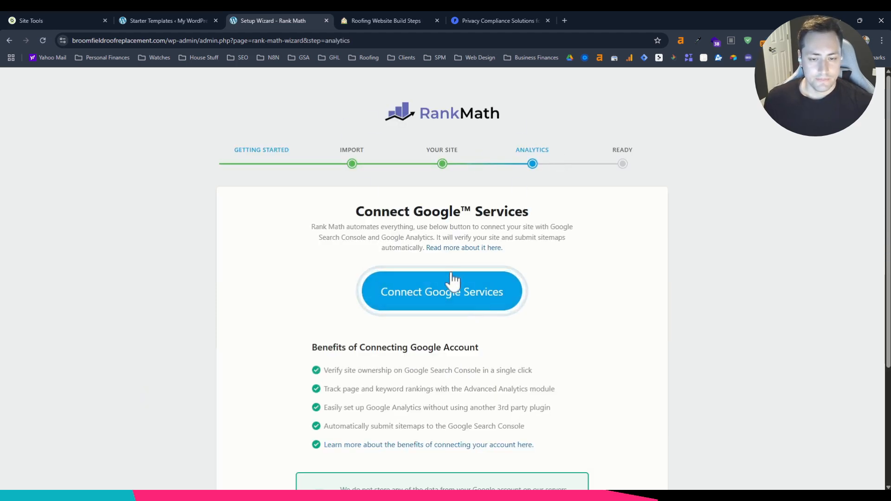
Skip connecting Google Services and finish the Rank Math setup wizard by returning to the dashboard.
scroll(452, 279, "down", 3)
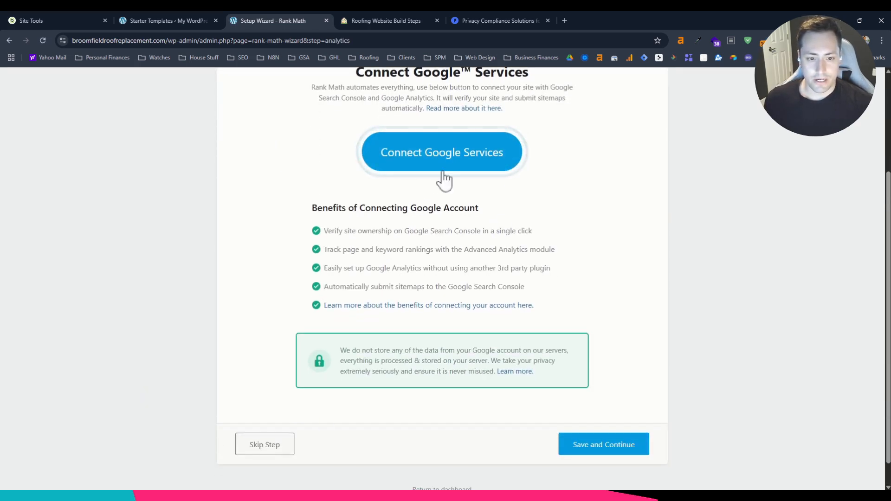
scroll(439, 183, "up", 2)
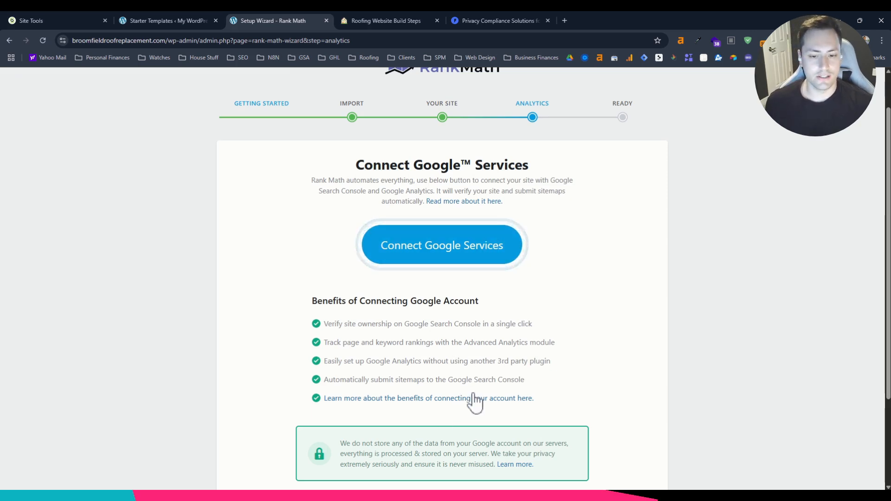
scroll(473, 401, "down", 2)
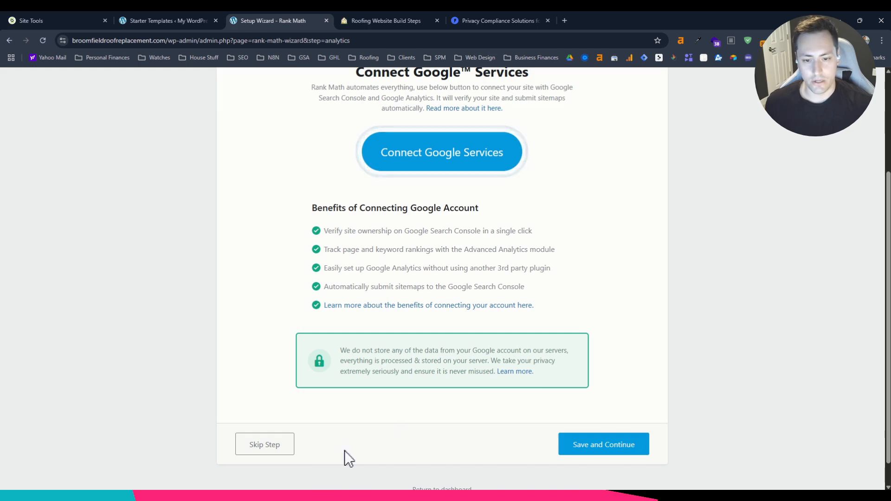
left_click(255, 447)
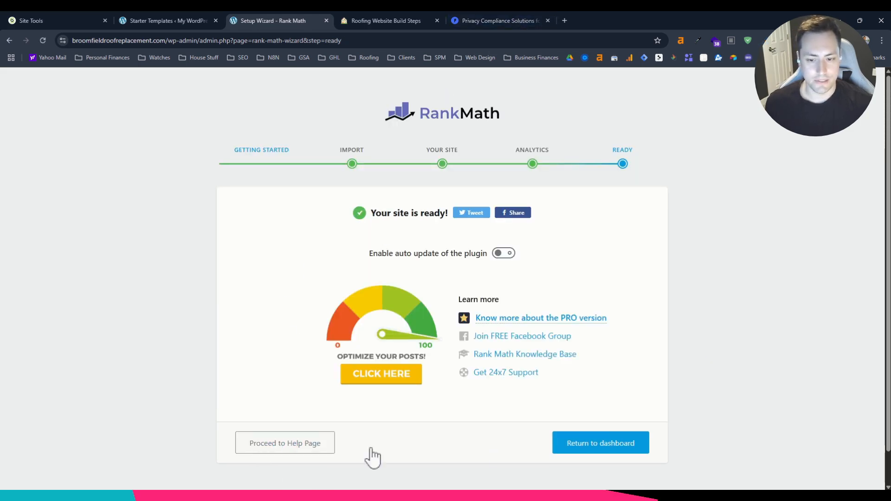
left_click(619, 448)
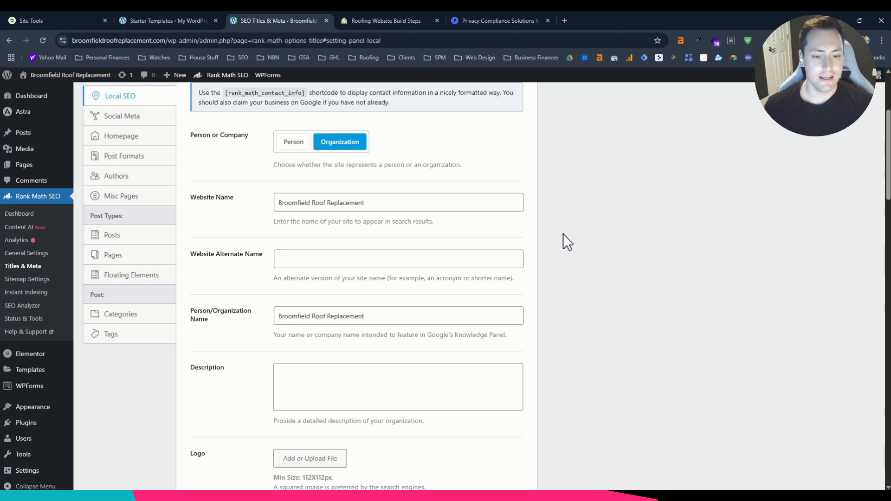
Check the build checklist for the speed plugin, search the plugin directory for "nitropack", and install and activate NitroPack.
left_click(26, 423)
left_click(380, 20)
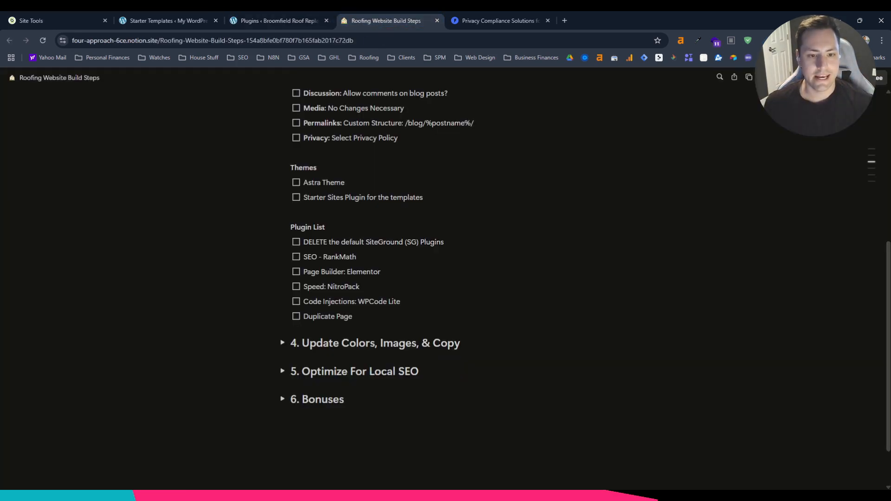
left_click_drag(310, 271, 380, 271)
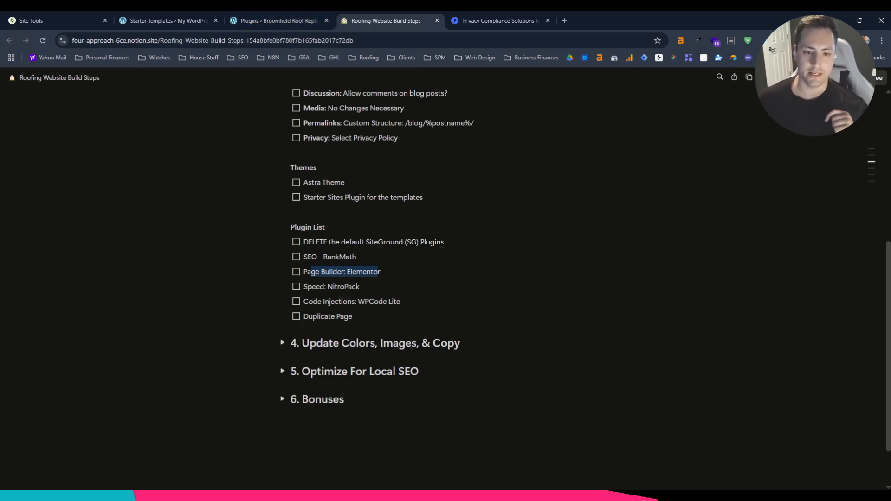
left_click(409, 280)
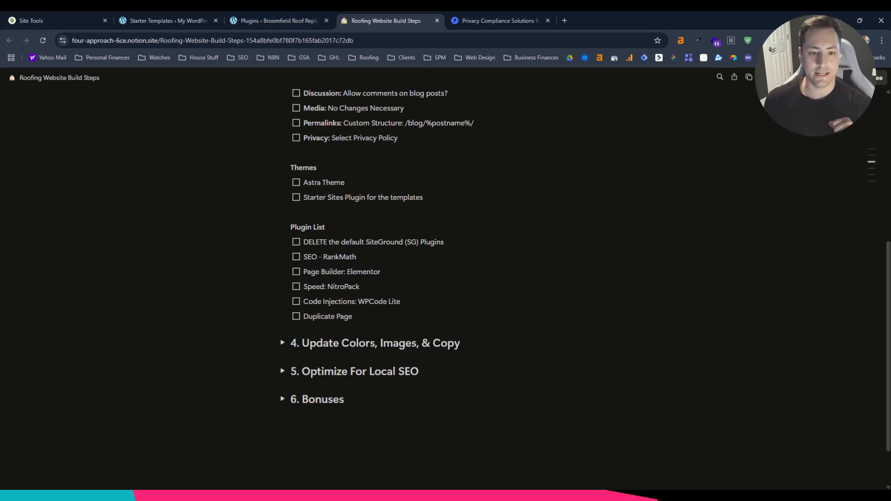
left_click_drag(327, 287, 304, 287)
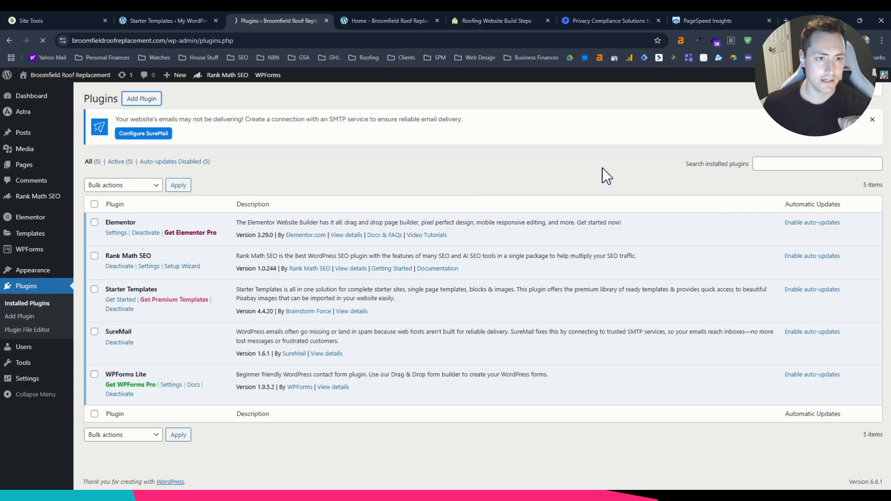
left_click(139, 95)
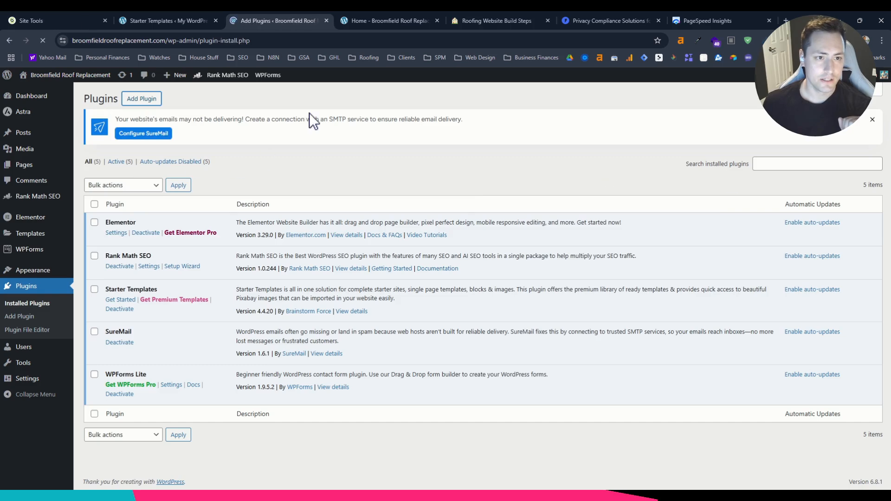
left_click(738, 163)
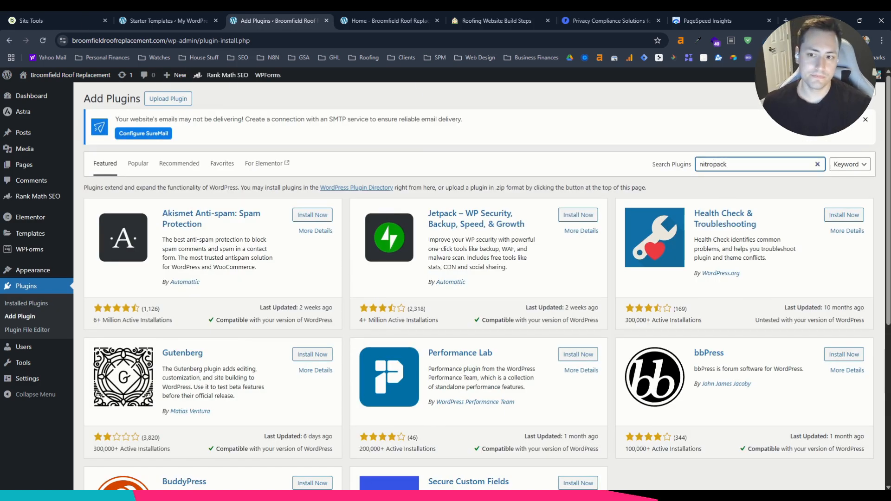
key("Return")
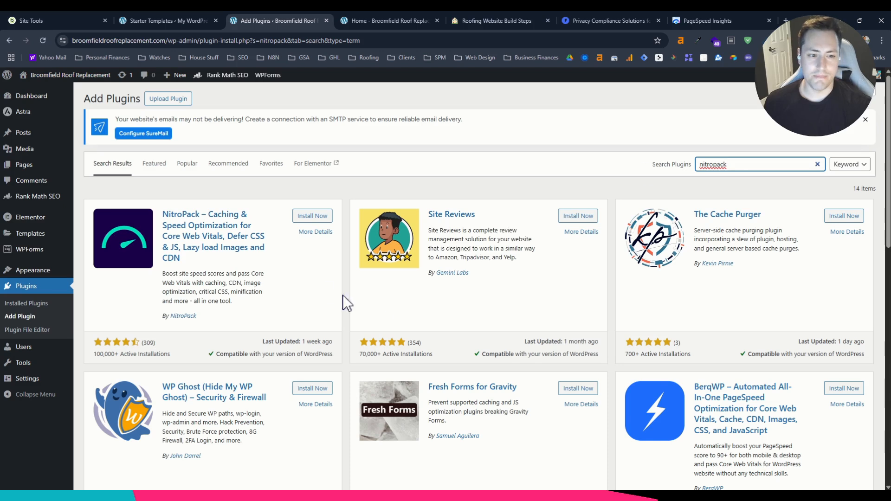
left_click(313, 216)
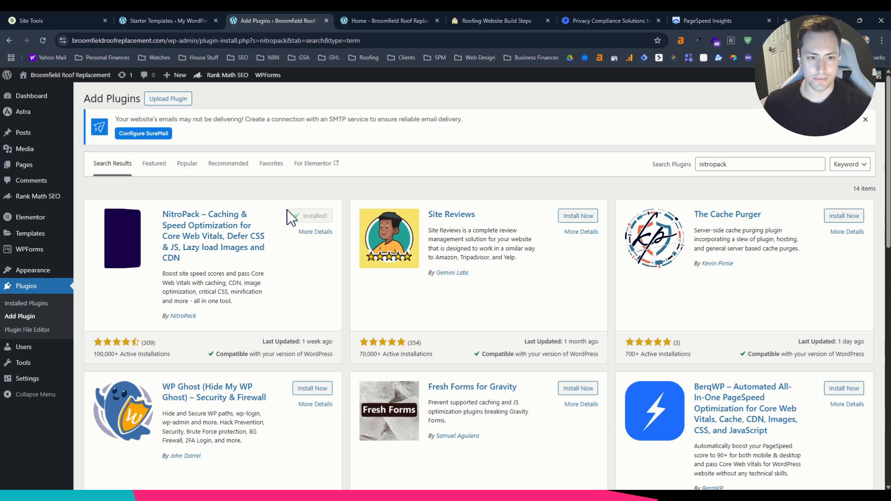
left_click(312, 216)
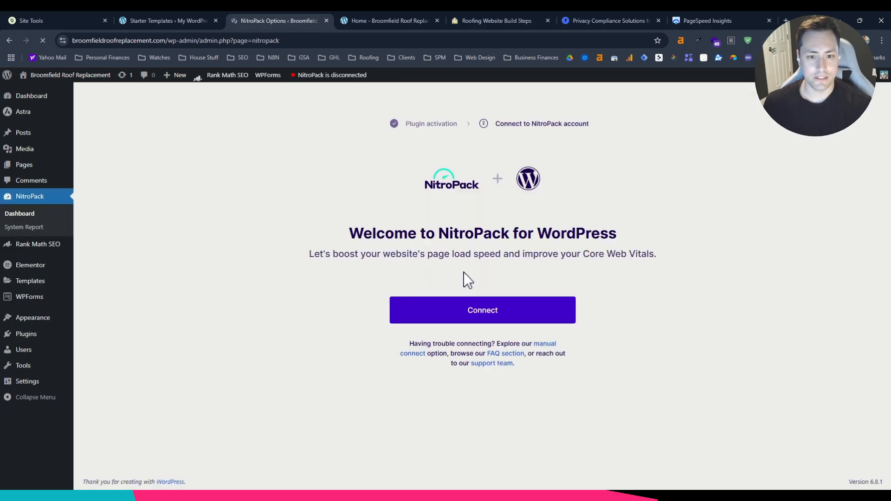
Start connecting the site to a NitroPack account and check the build checklist for the code injection plugin.
left_click(500, 317)
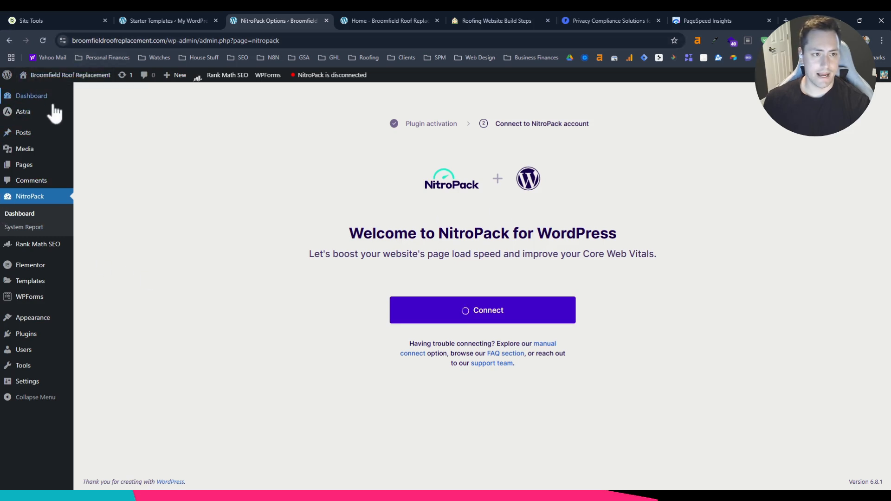
left_click(479, 21)
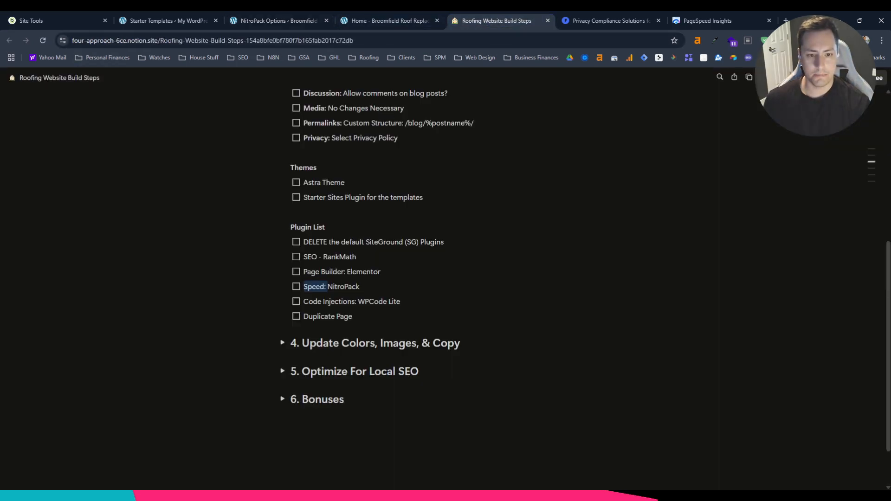
left_click_drag(304, 301, 401, 301)
left_click(403, 302)
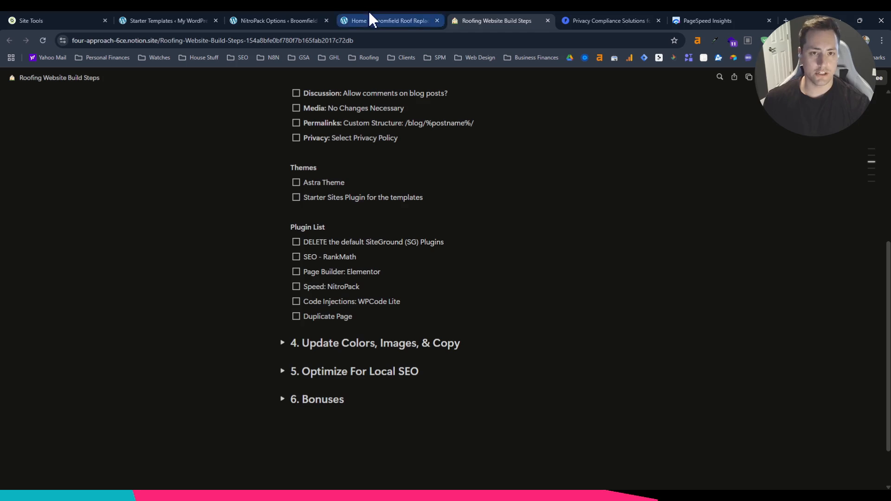
Search the plugin directory for "wpcode", and install and activate WPCode – Insert Headers and Footers.
left_click(278, 20)
type("wpcod")
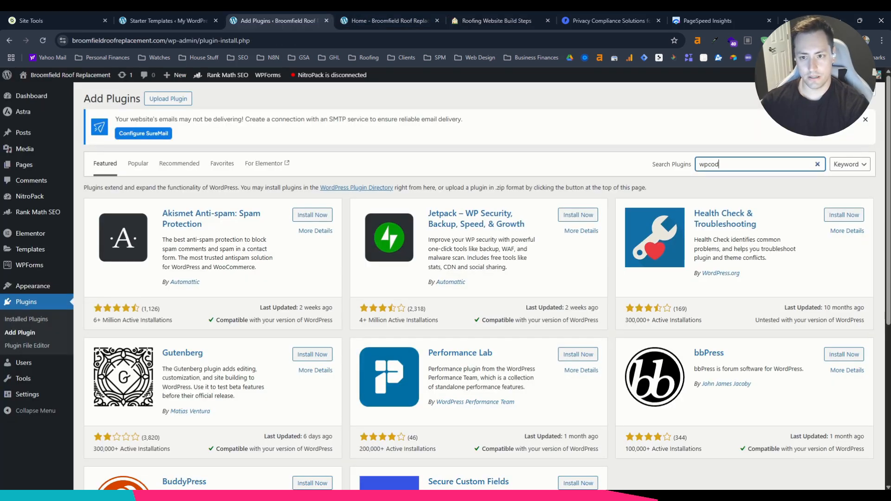
type("e")
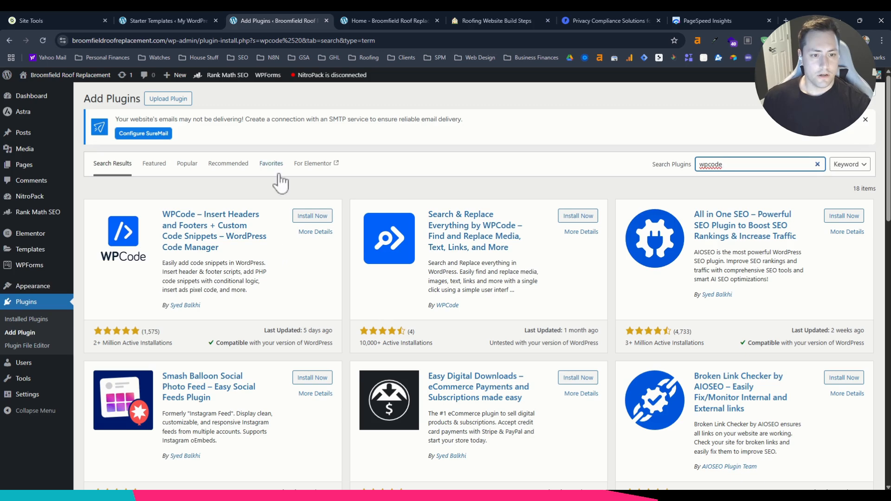
left_click(318, 217)
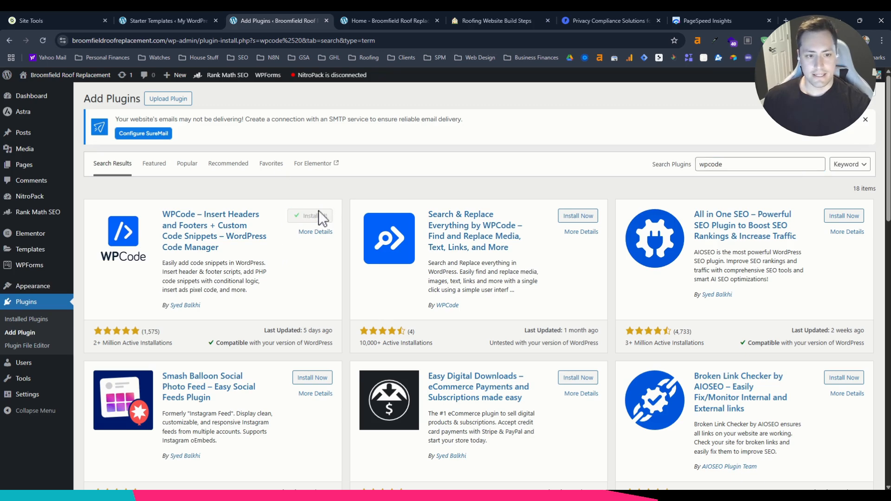
left_click(317, 222)
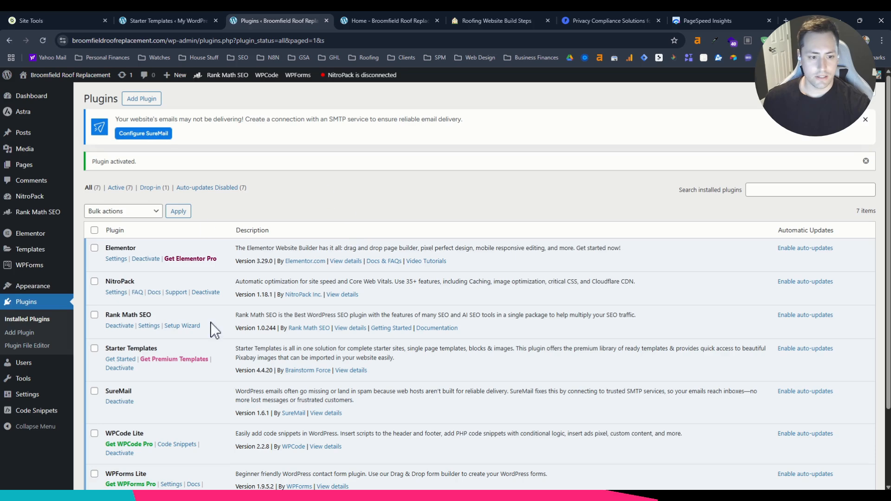
Create a custom HTML snippet titled "Google Analytics" in WPCode and save it.
scroll(262, 380, "down", 1)
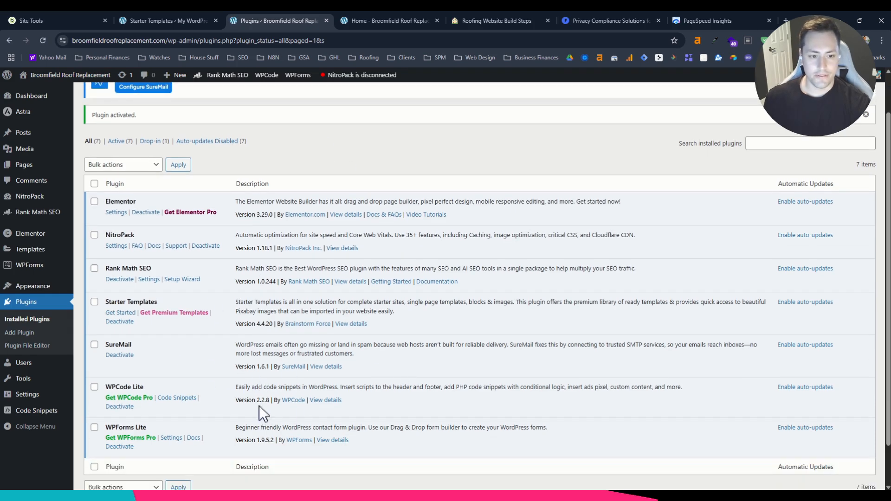
left_click(168, 399)
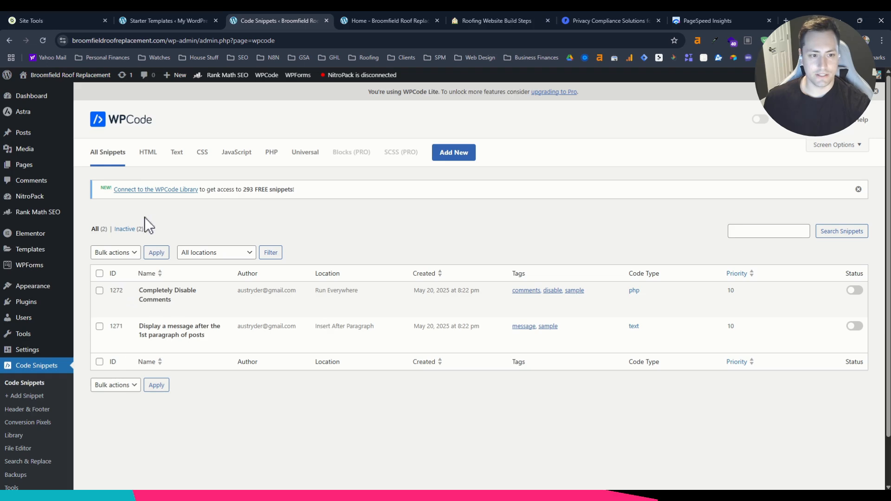
left_click(459, 153)
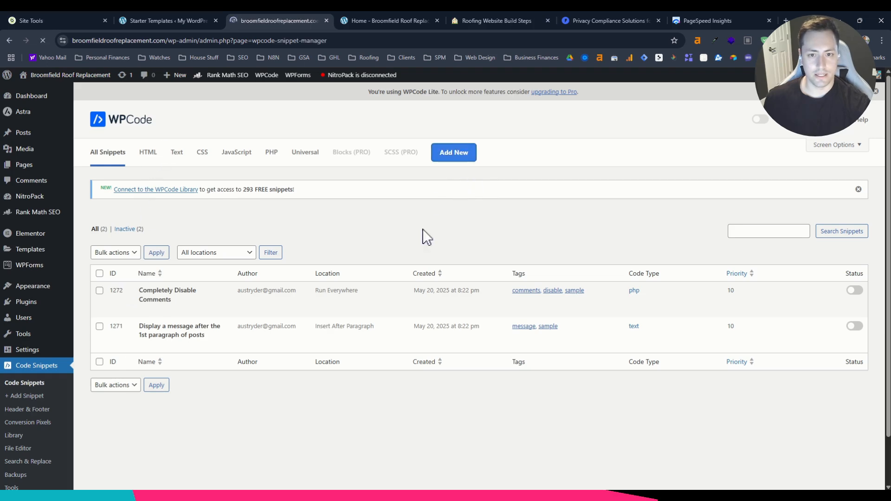
left_click(324, 320)
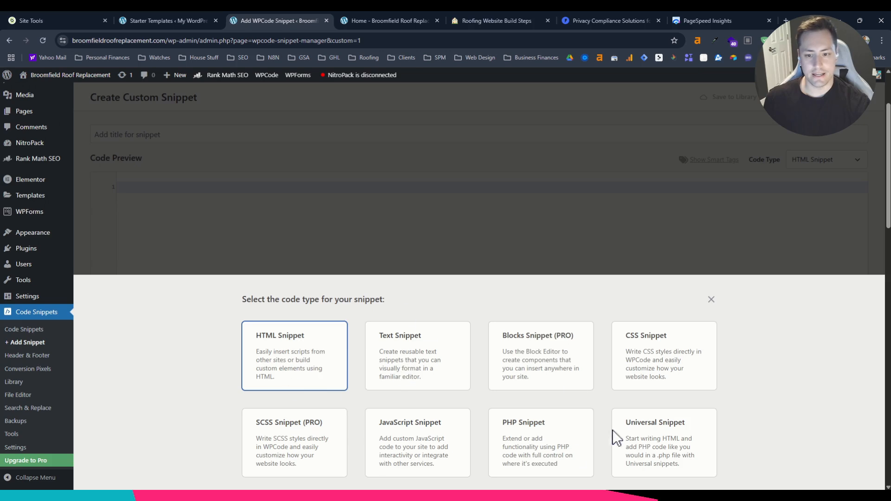
left_click(315, 362)
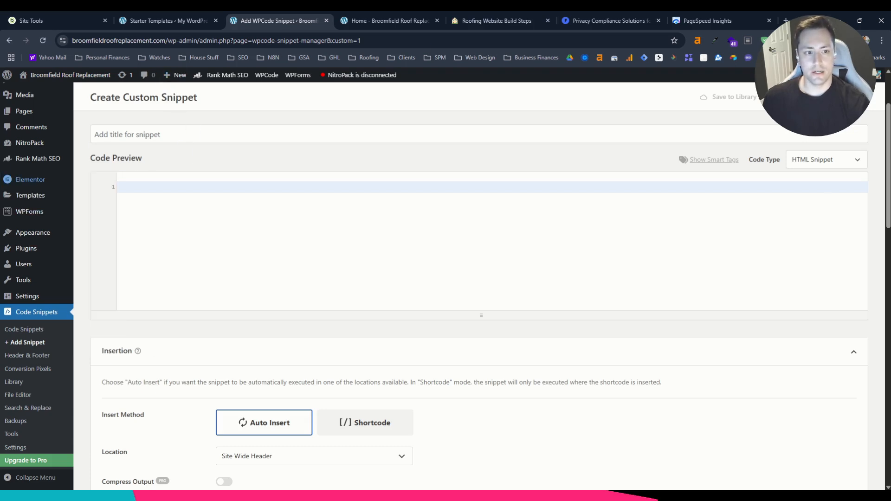
left_click(139, 135)
type("Google Analytics")
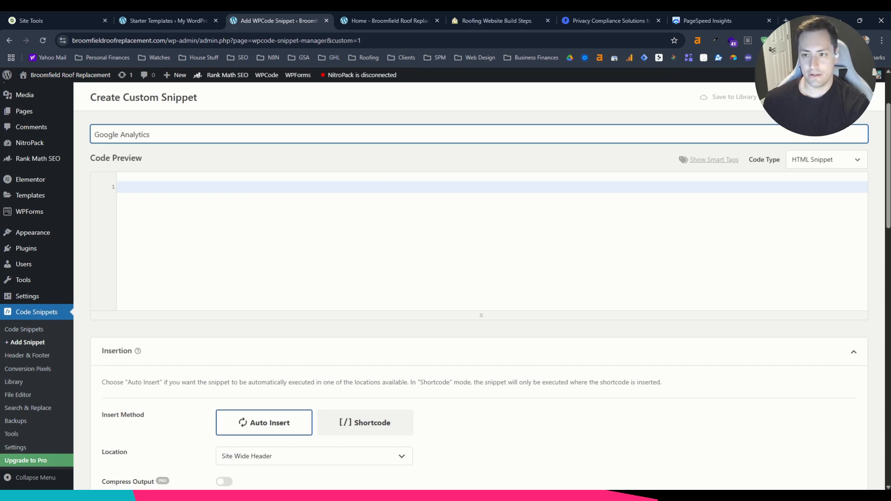
key("Return")
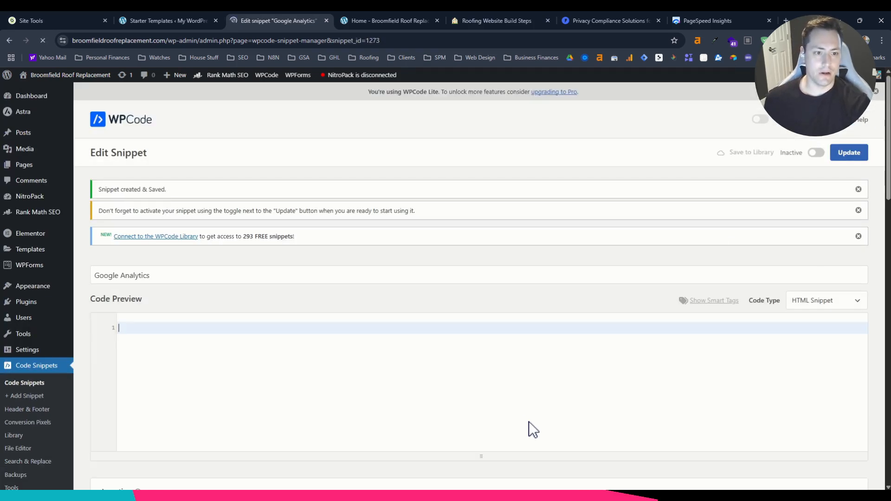
Check the build checklist for the last plugin, search the plugin directory for "duplicate page", and install and activate Duplicate Page.
key("ctrl+Tab")
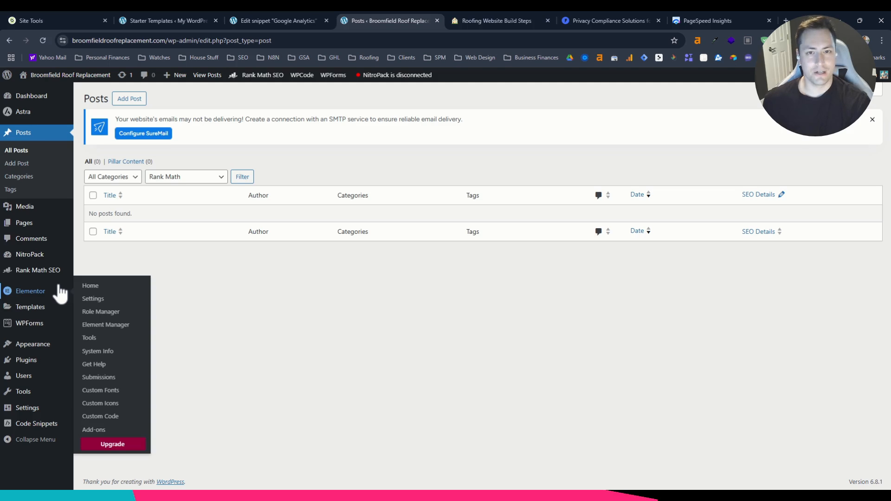
left_click(500, 18)
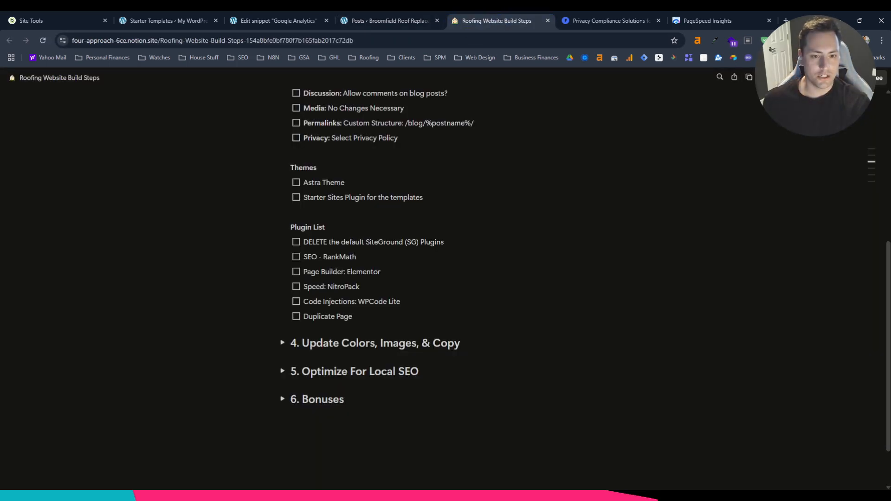
left_click(387, 14)
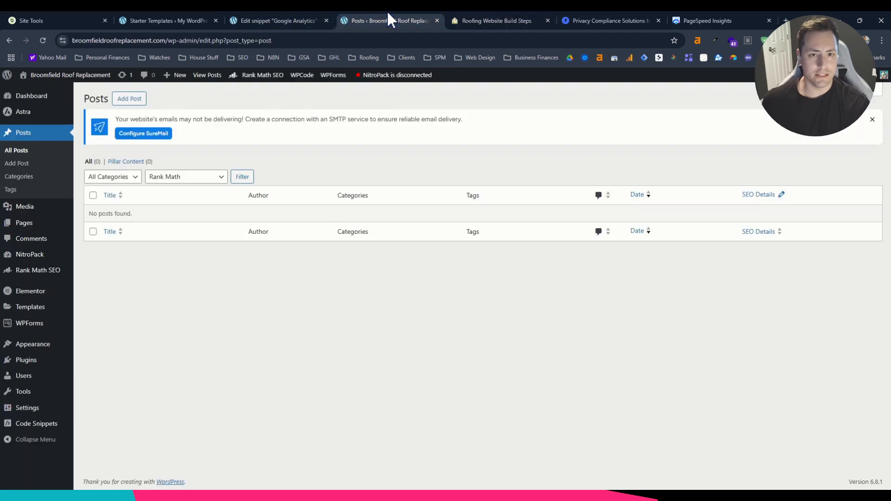
left_click(29, 361)
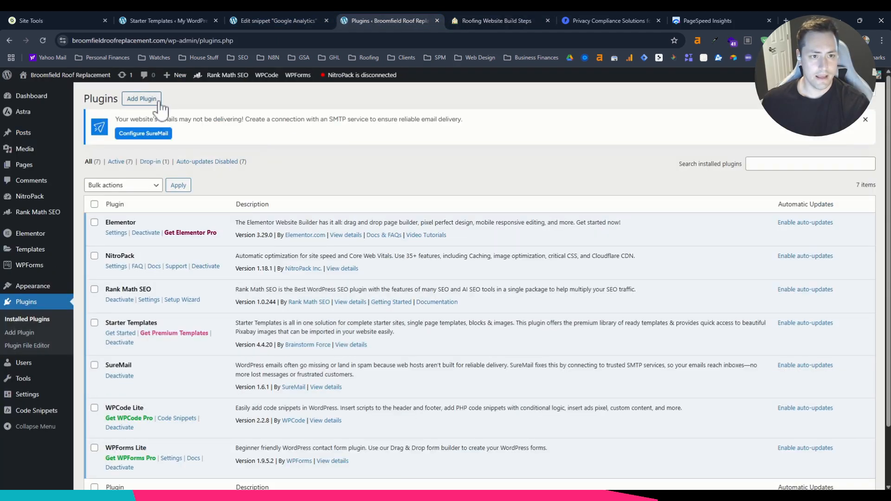
left_click(160, 101)
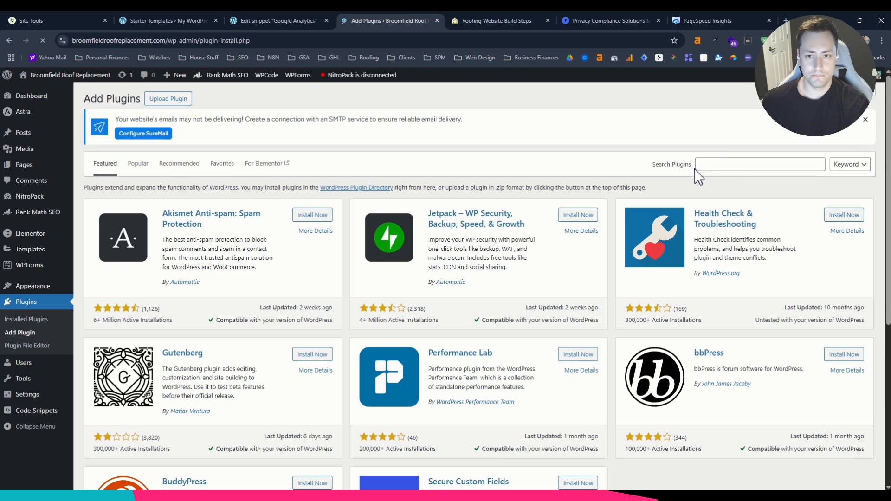
left_click(705, 165)
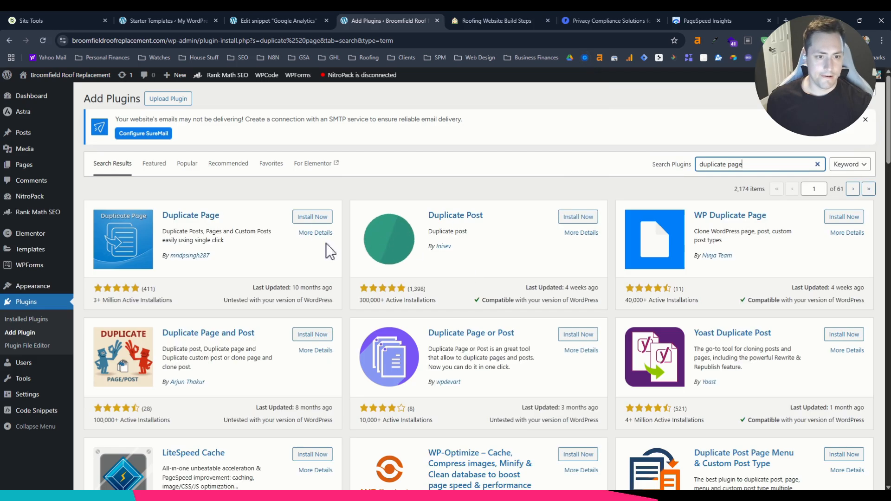
left_click(311, 218)
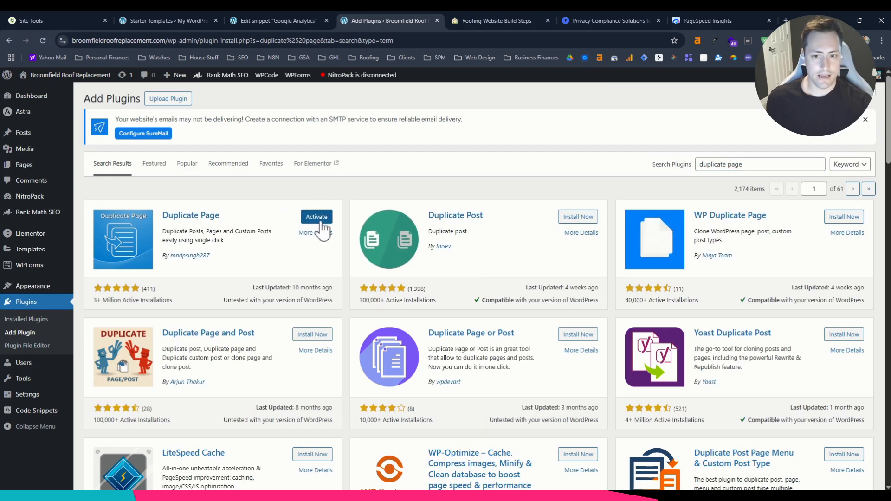
left_click(317, 217)
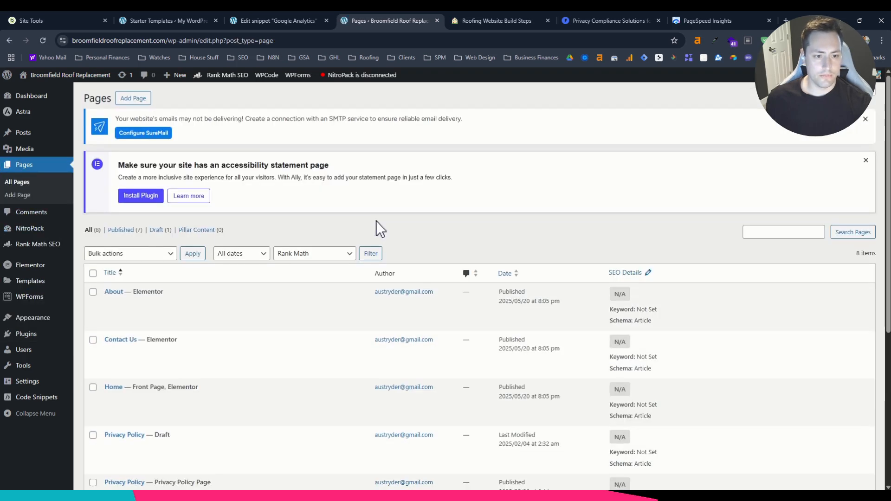
Look through the site's page list and the duplicate option on its pages, and review the plugin section of the build checklist.
scroll(193, 156, "down", 3)
scroll(215, 412, "down", 3)
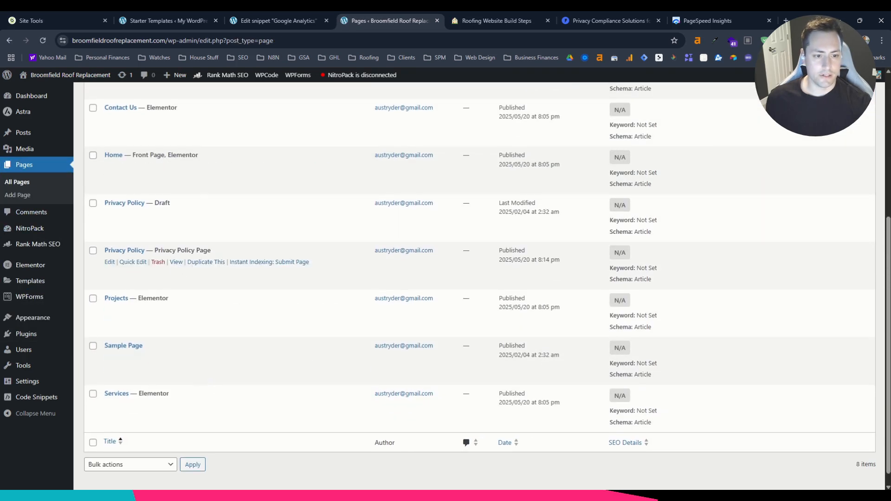
scroll(199, 301, "up", 2)
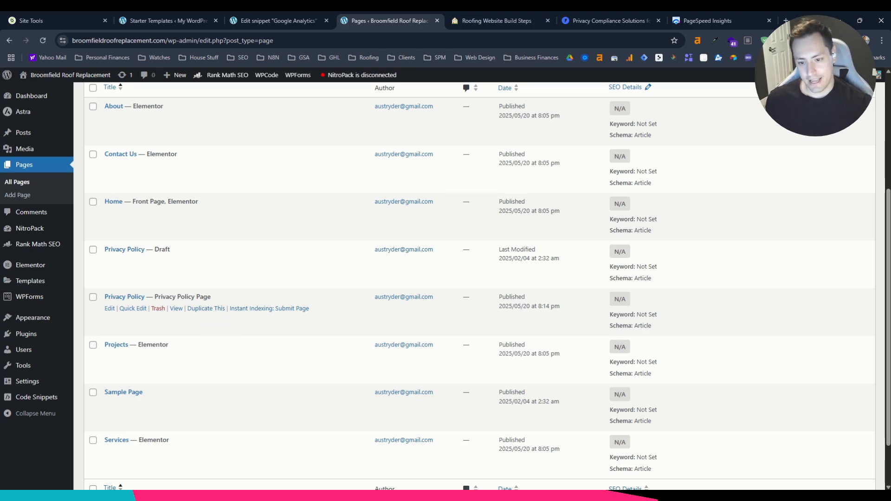
key("ctrl+Tab")
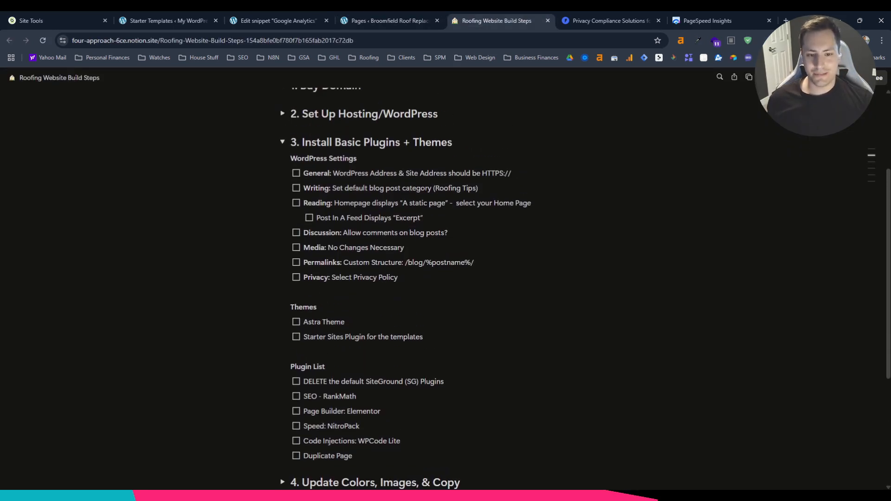
left_click(388, 21)
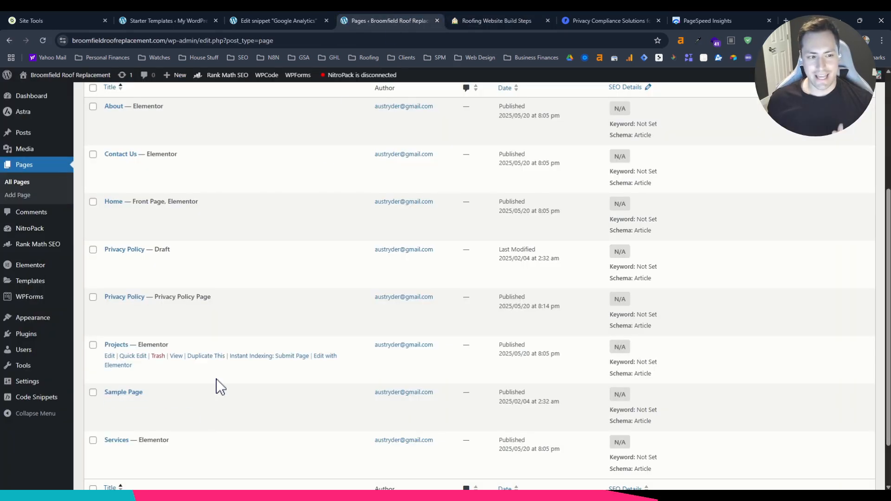
scroll(394, 200, "up", 4)
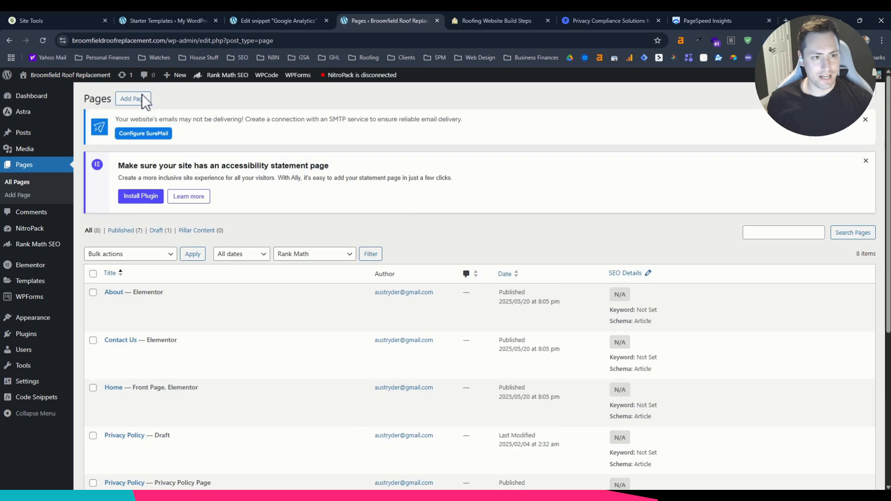
Visit the live site and examine the home page's template sections, from the hero to the testimonials.
left_click(91, 74)
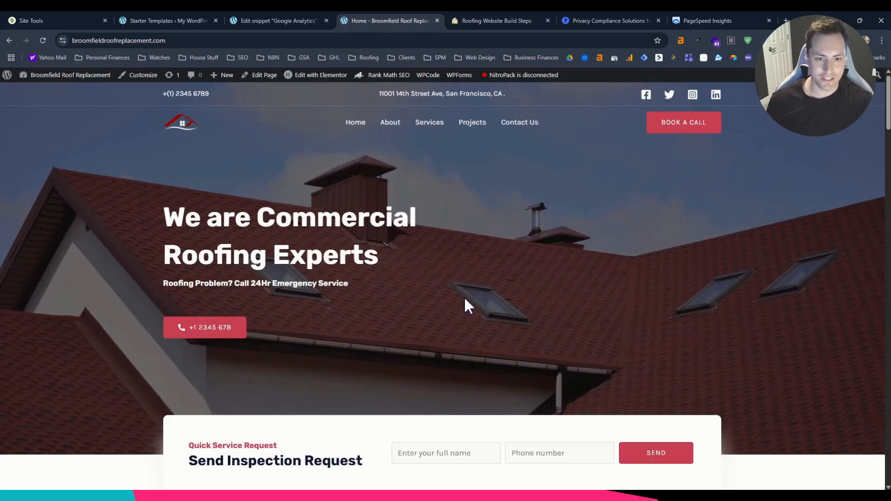
scroll(489, 301, "down", 15)
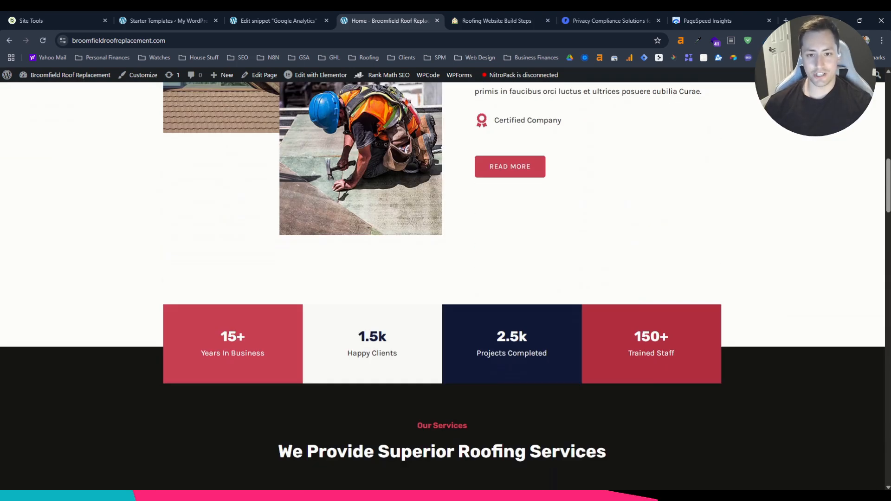
scroll(616, 303, "down", 12)
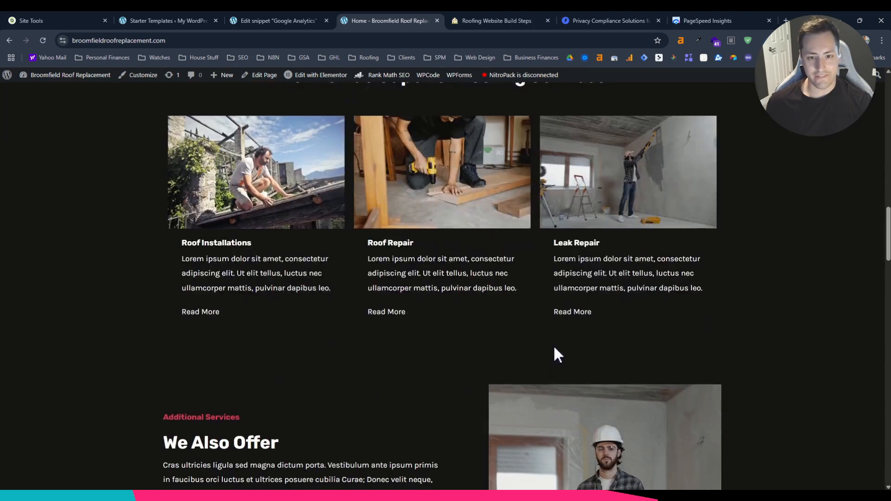
scroll(558, 321, "down", 4)
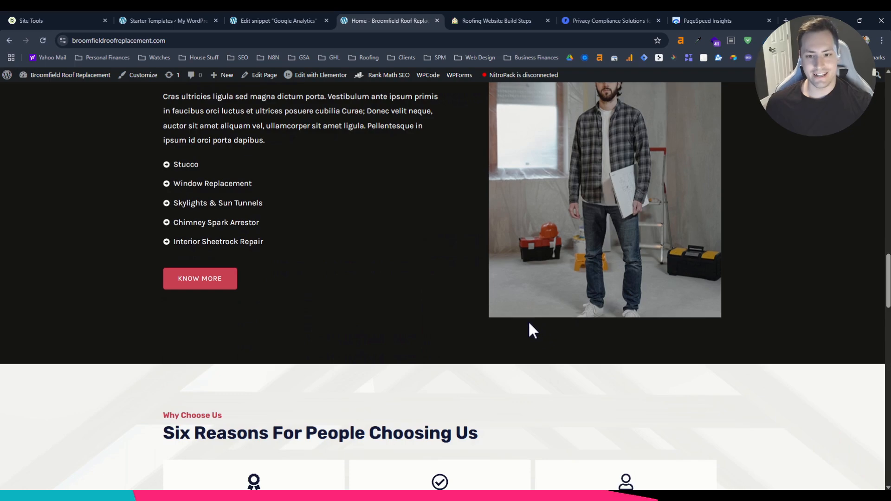
scroll(529, 324, "down", 20)
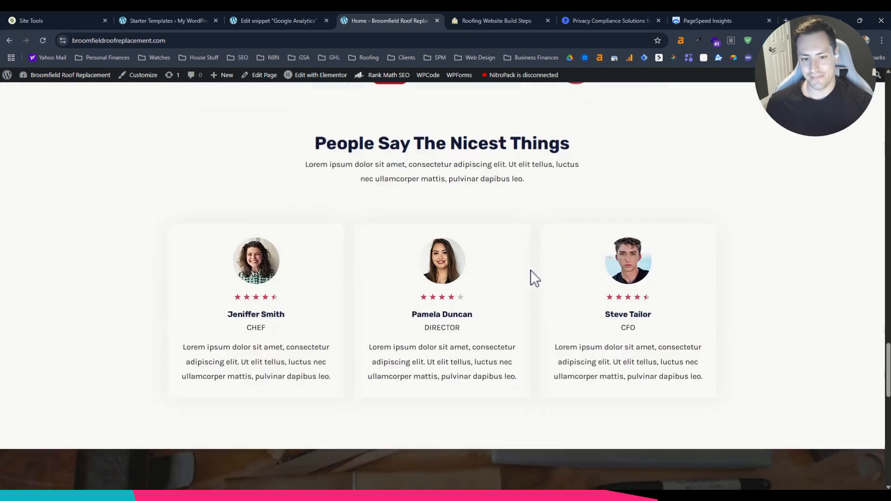
scroll(527, 271, "down", 5)
scroll(529, 283, "up", 20)
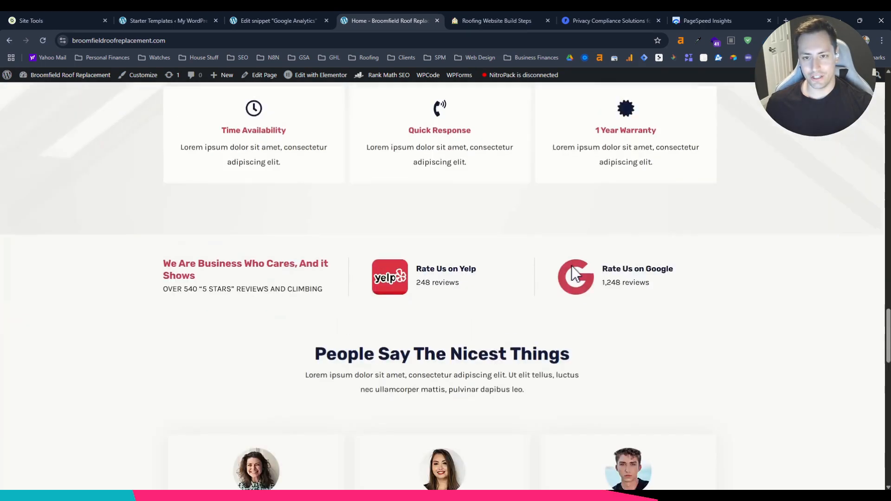
scroll(571, 274, "up", 15)
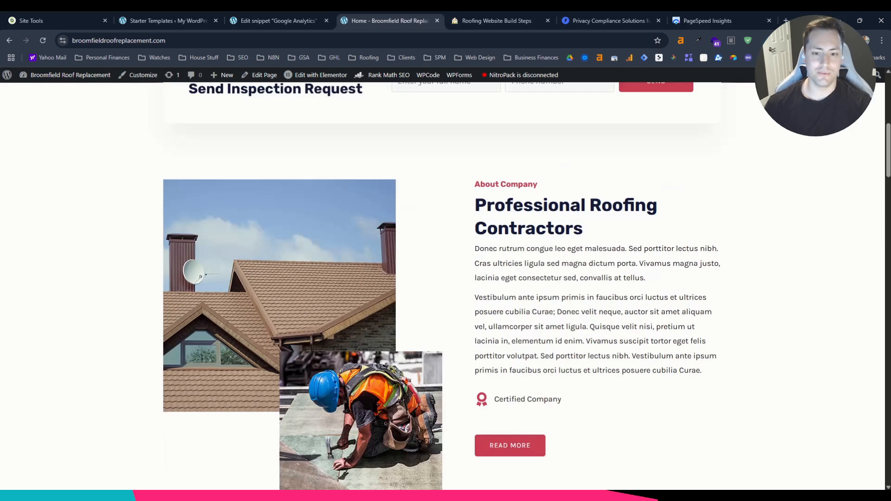
scroll(527, 418, "up", 3)
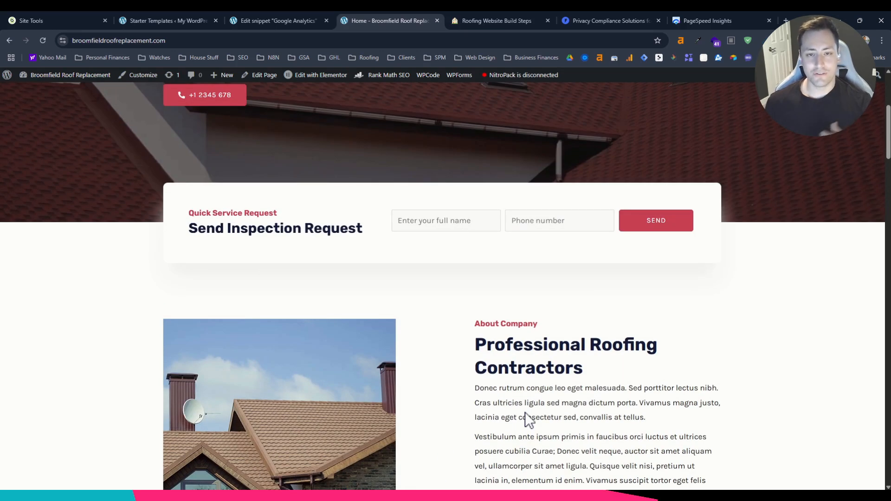